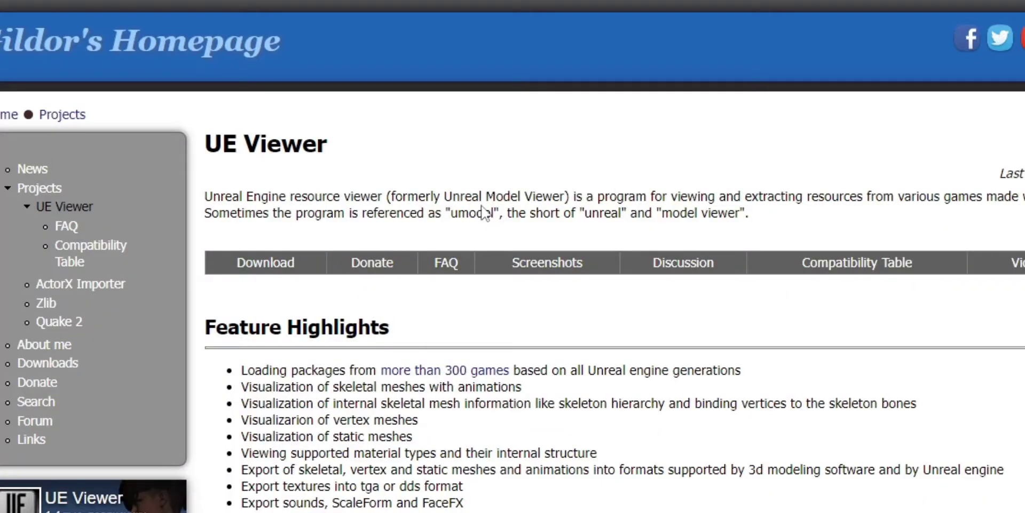
- Look through the feature highlights and sample screenshots on the UE Viewer project page
scroll(633, 195, down, 8)
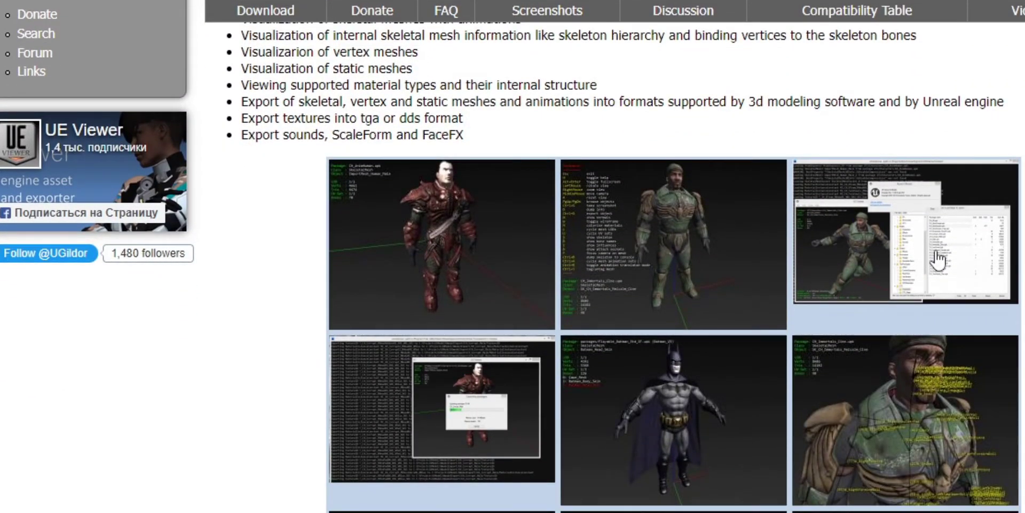
scroll(1006, 261, down, 1)
scroll(1006, 261, down, 1)
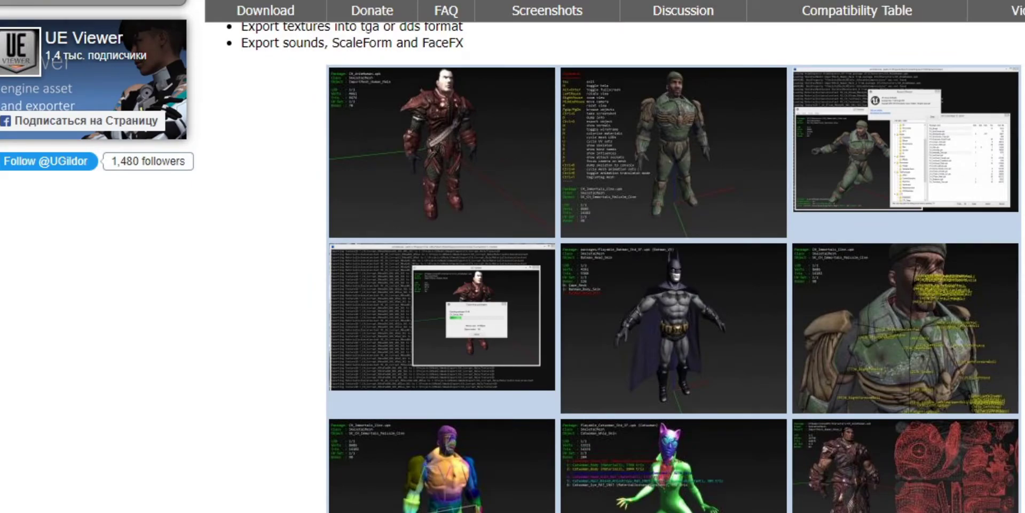
scroll(1006, 261, up, 10)
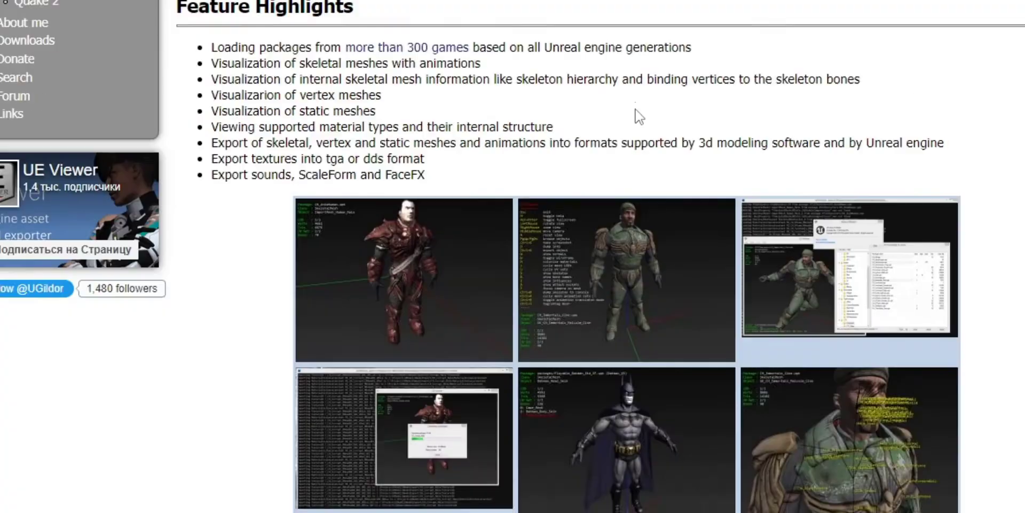
scroll(801, 176, up, 10)
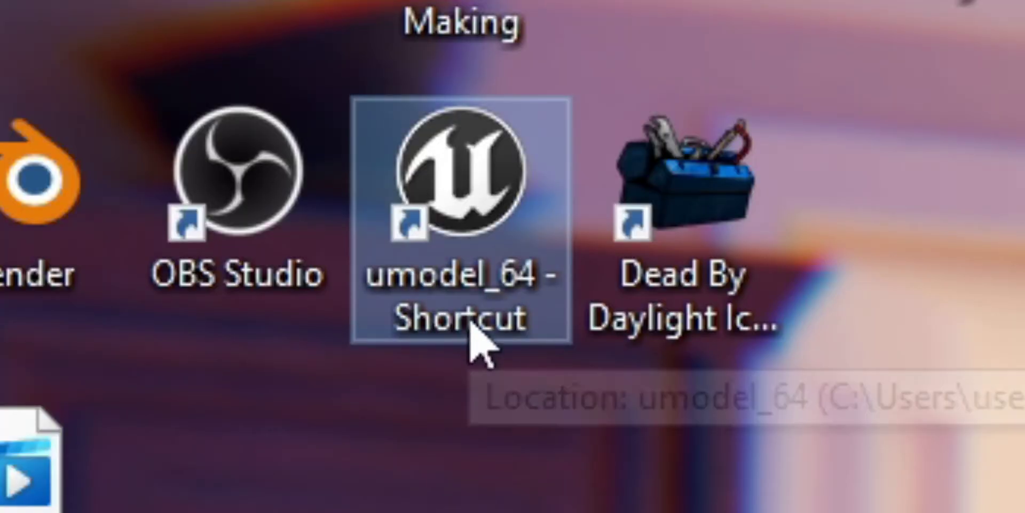
- Launch UE Viewer from the umodel_64 shortcut and check the path to game files in its startup options
double_click(471, 323)
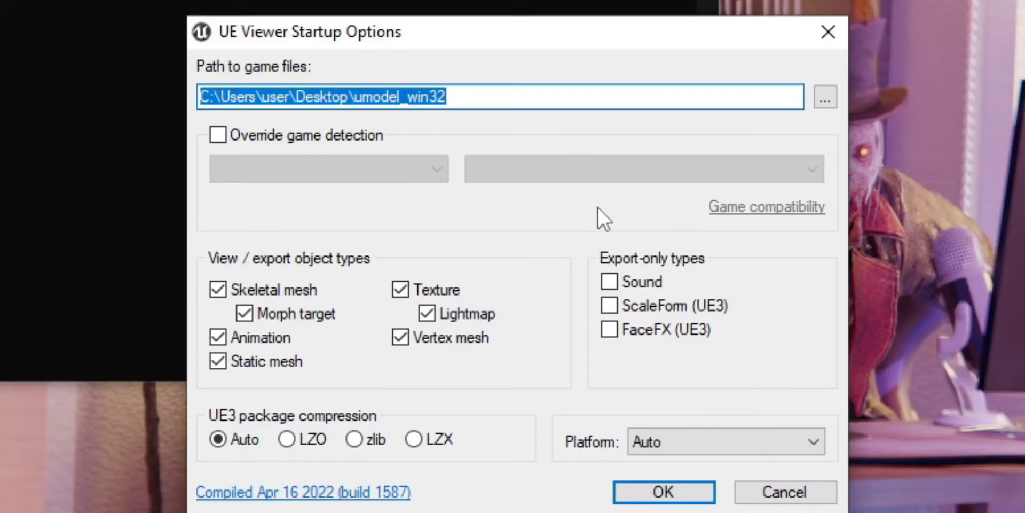
drag(622, 101, 178, 104)
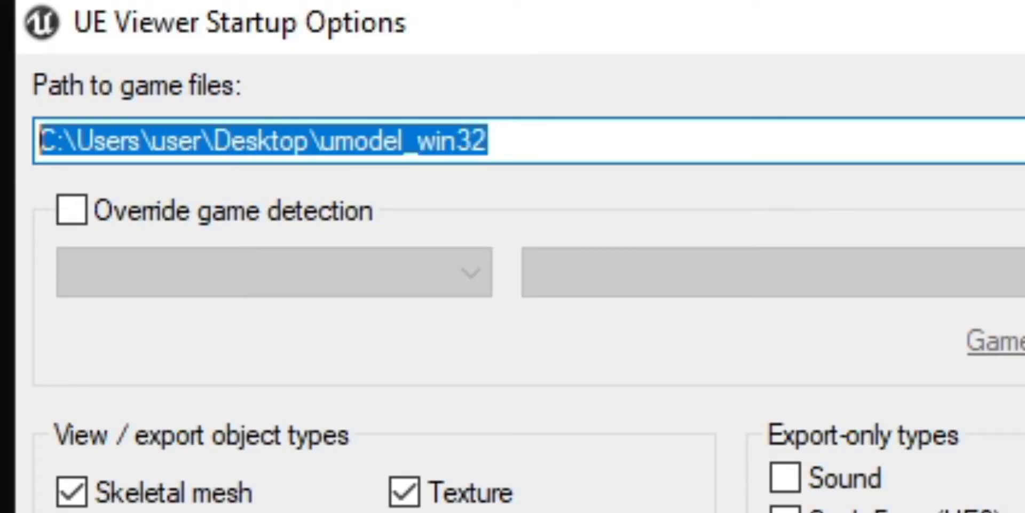
click(551, 147)
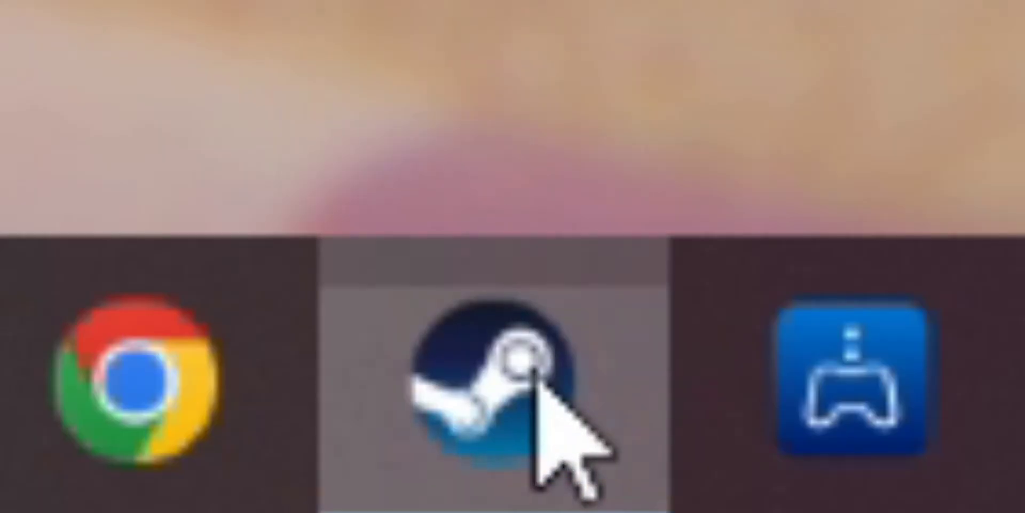
- Switch to Steam, browse Dead by Daylight's local files and copy the installation folder's path
click(545, 378)
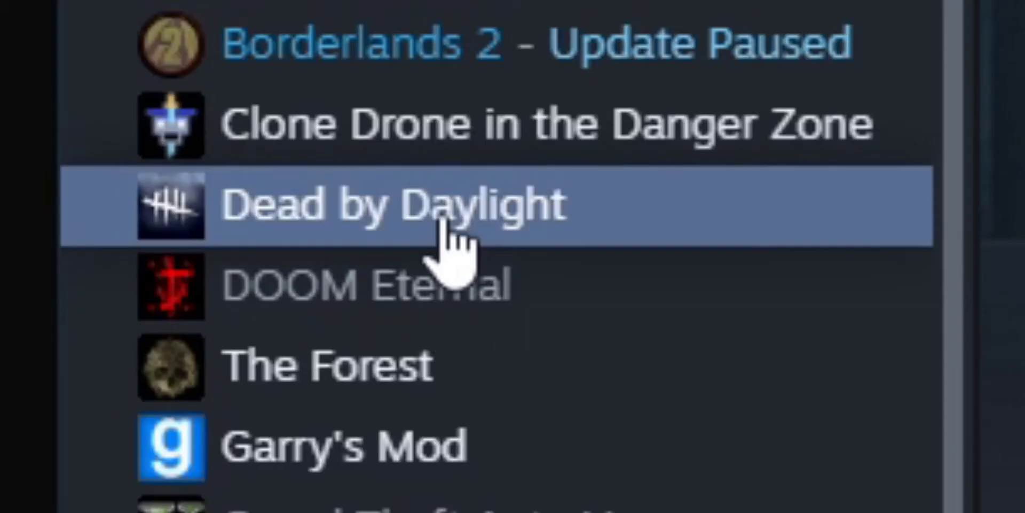
right_click(454, 245)
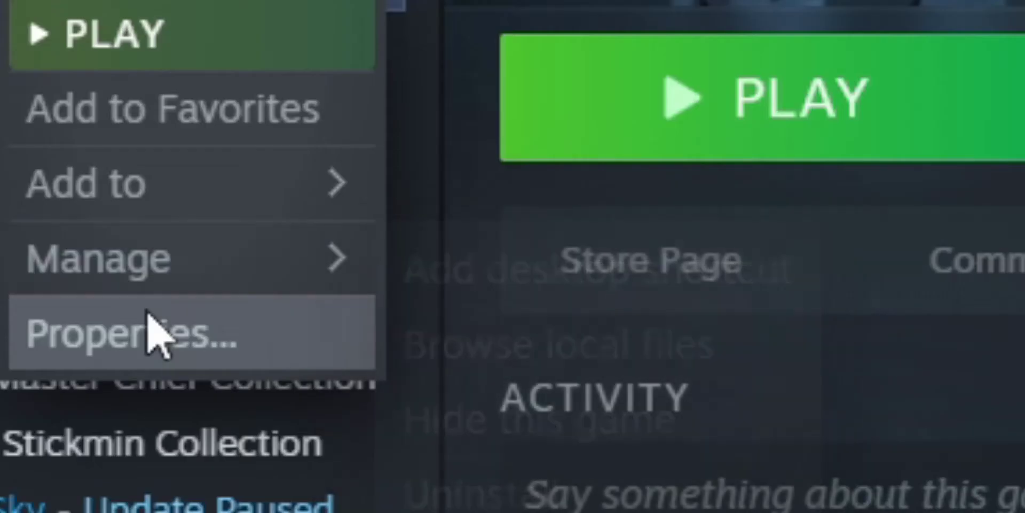
click(155, 334)
click(219, 157)
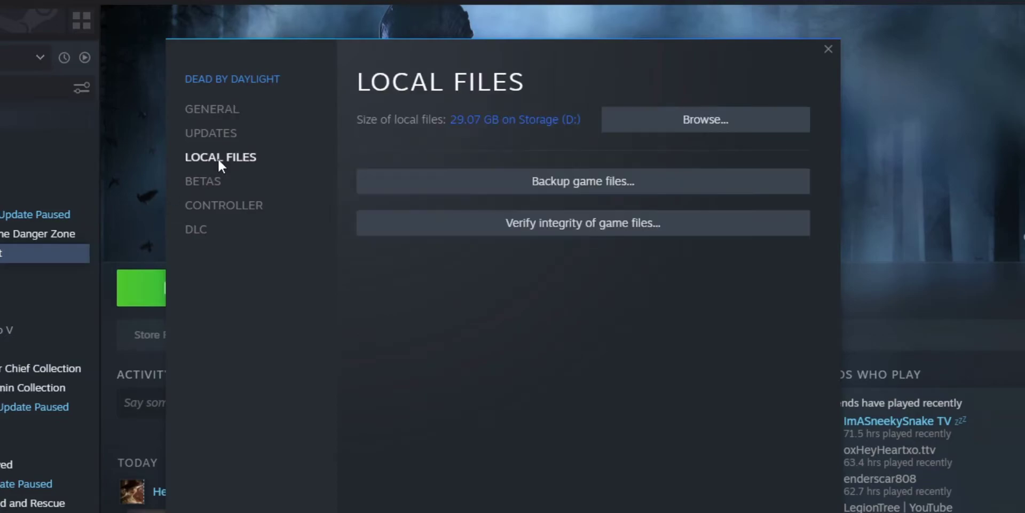
click(666, 121)
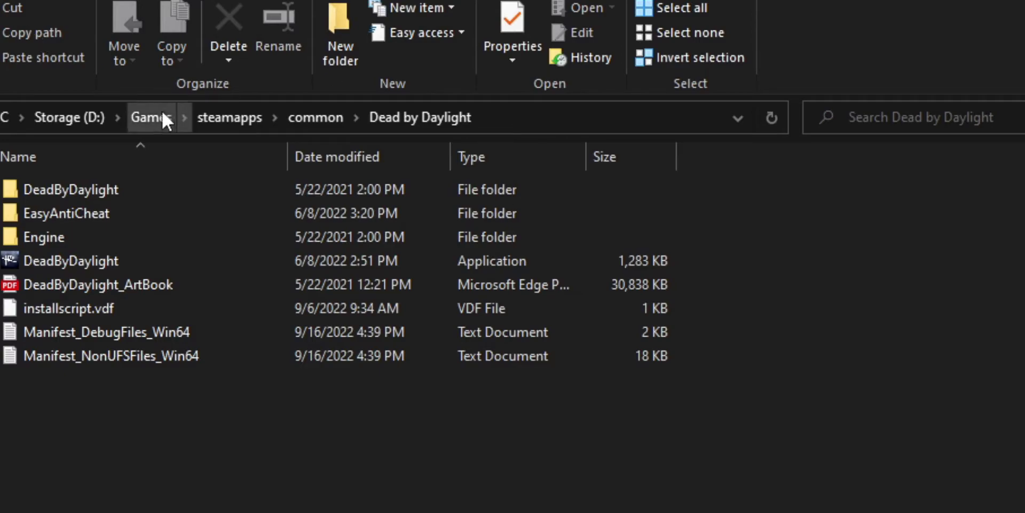
click(538, 117)
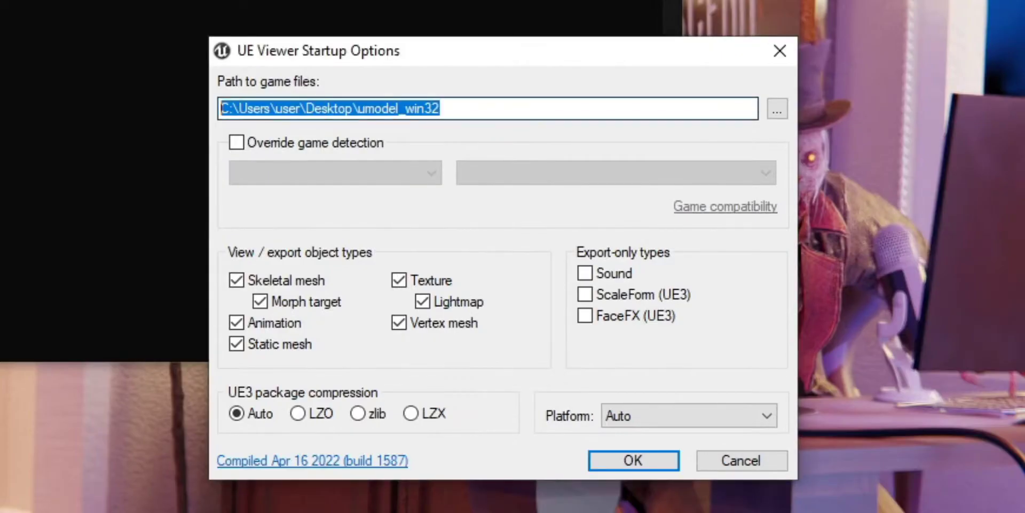
- Load D:\Games\steamapps\common\Dead by Daylight as the game path in UE Viewer, overriding game detection with Unreal engine 4.27
text(D:\Games\steamapps\common\Dead by Daylight)
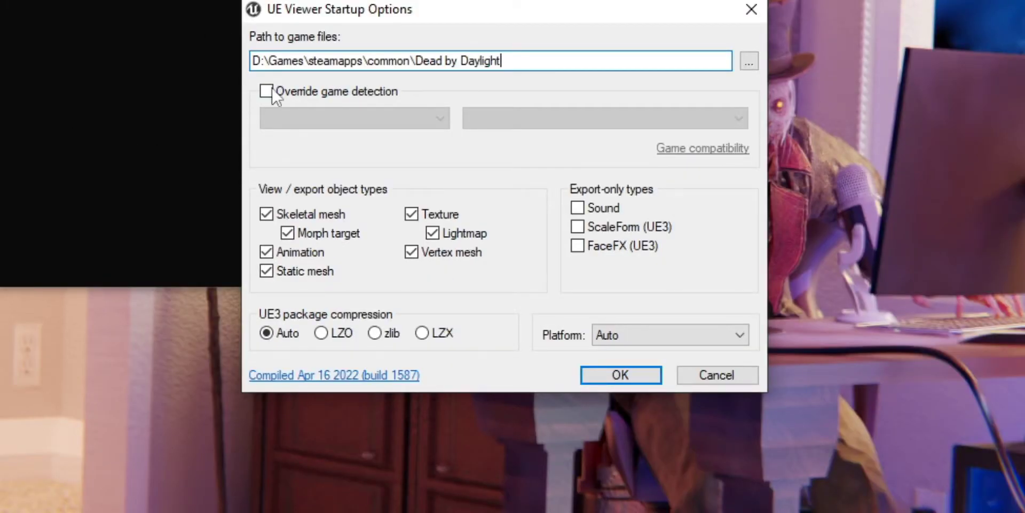
click(242, 144)
click(299, 172)
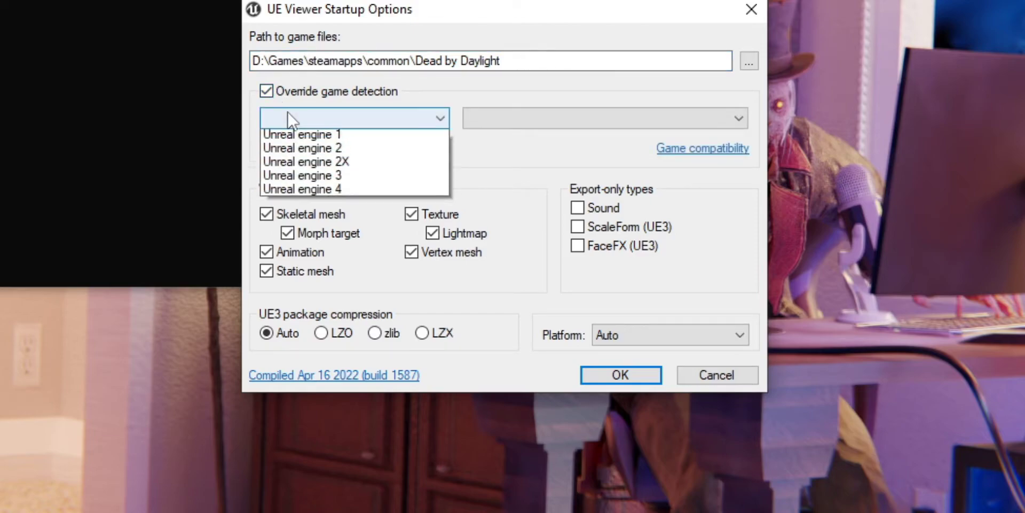
click(324, 191)
click(516, 118)
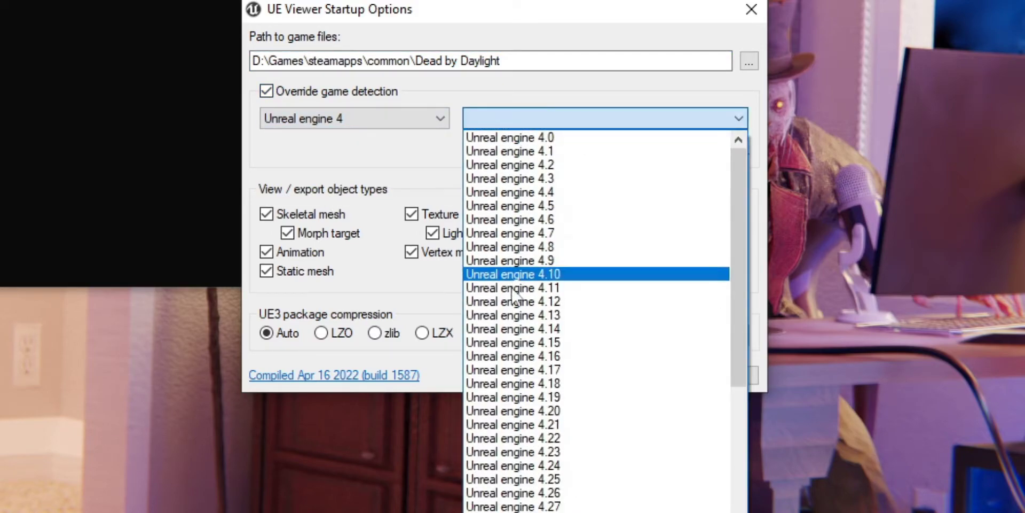
click(553, 506)
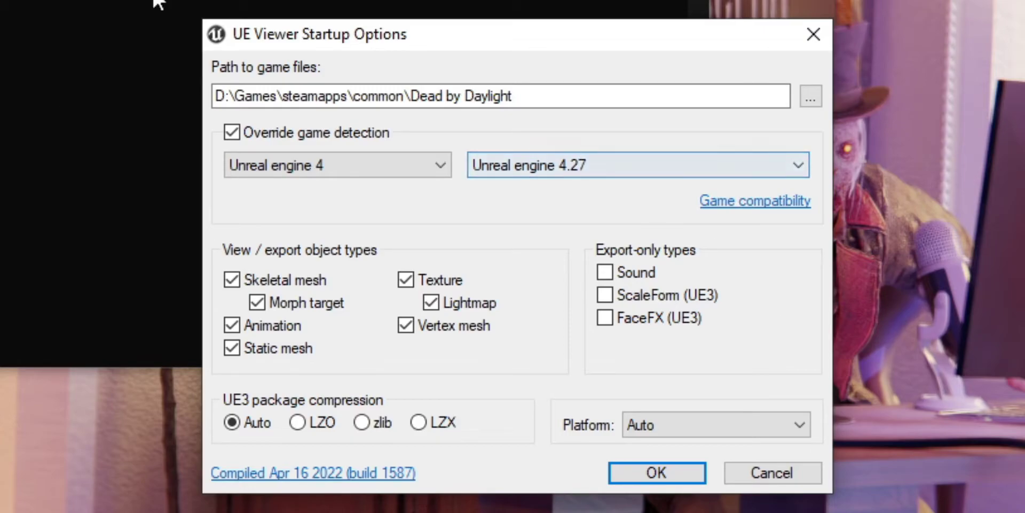
click(647, 477)
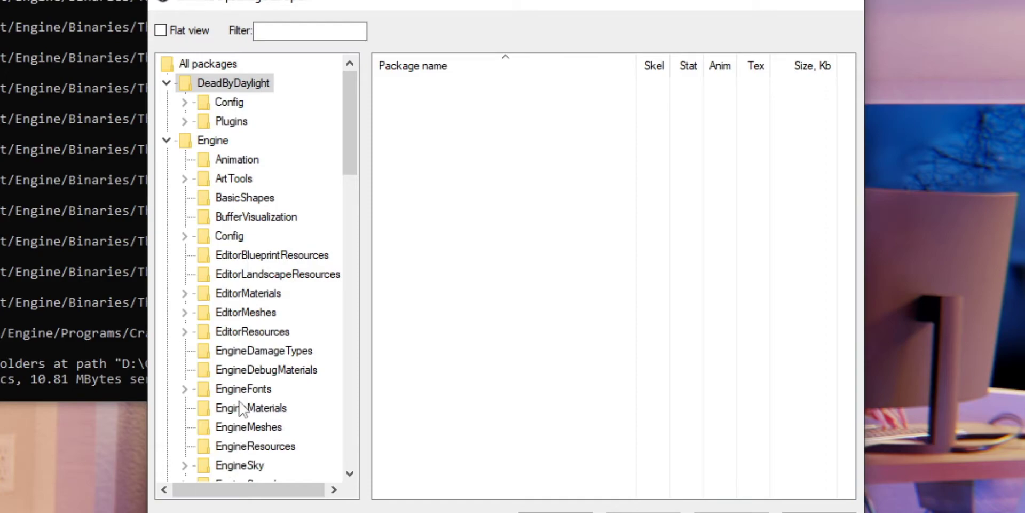
- Find the Game folder in the package tree and expand its Characters subfolder
scroll(272, 291, down, 1)
scroll(273, 291, down, 2)
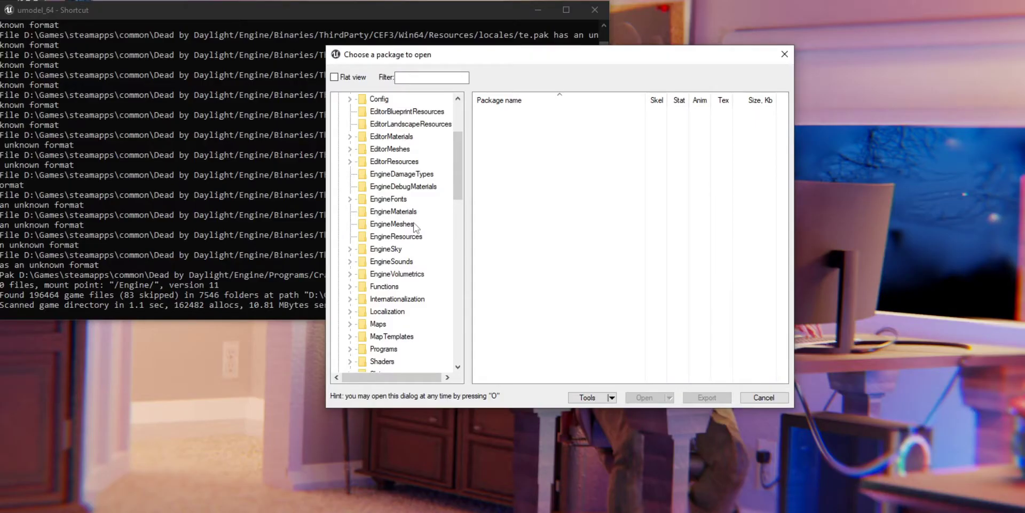
scroll(395, 197, down, 5)
scroll(393, 141, up, 9)
scroll(409, 203, down, 9)
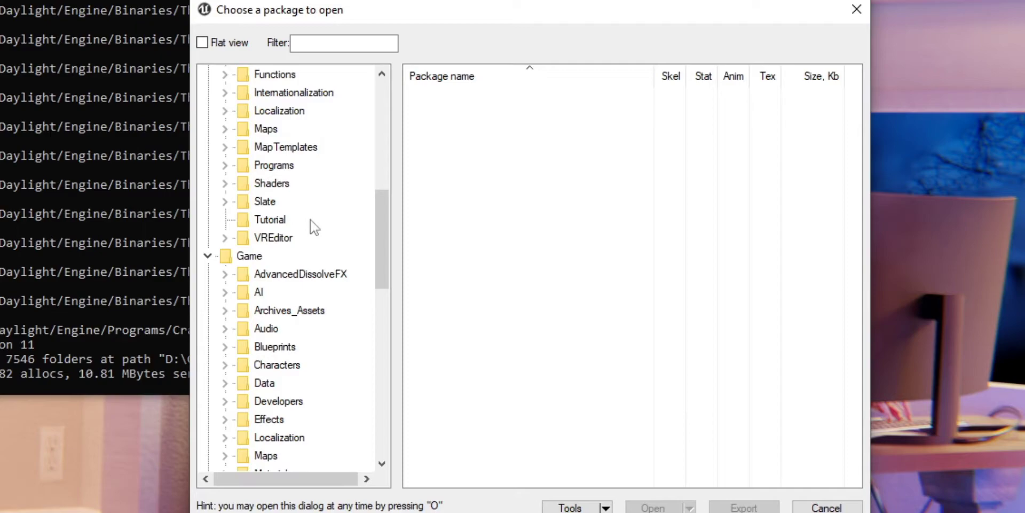
scroll(313, 227, down, 1)
click(259, 314)
click(226, 310)
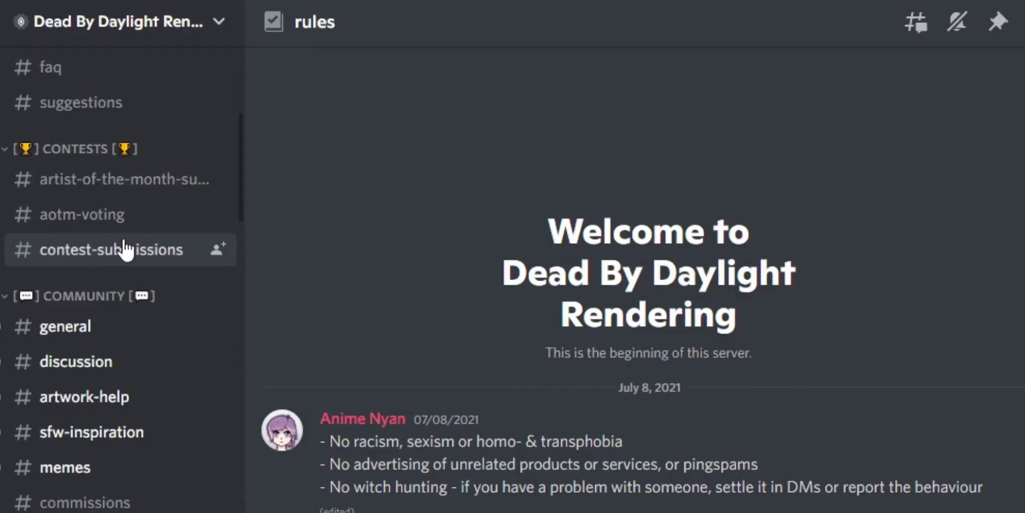
- Switch to the Dead By Daylight Rendering server on Discord and go to the KILLERS list in the faq channel
scroll(124, 248, up, 5)
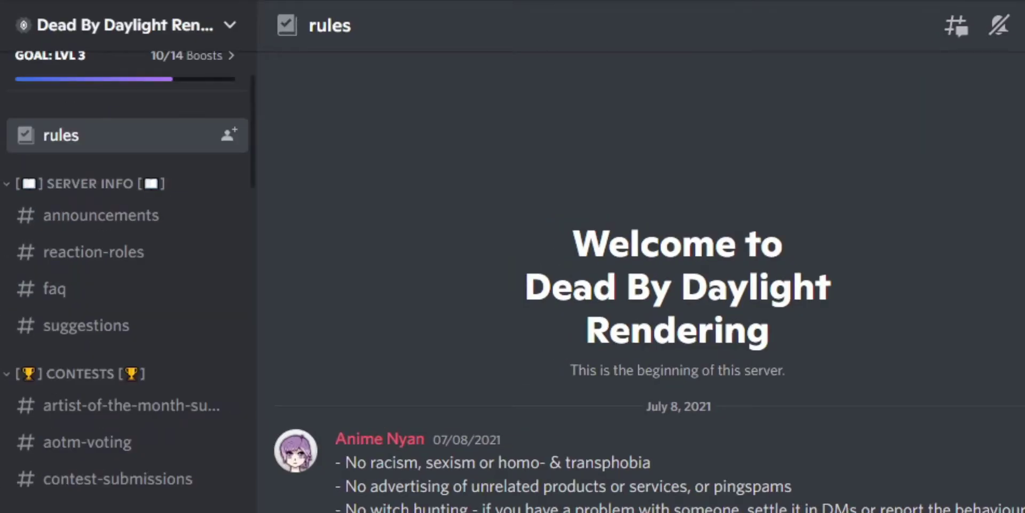
click(116, 286)
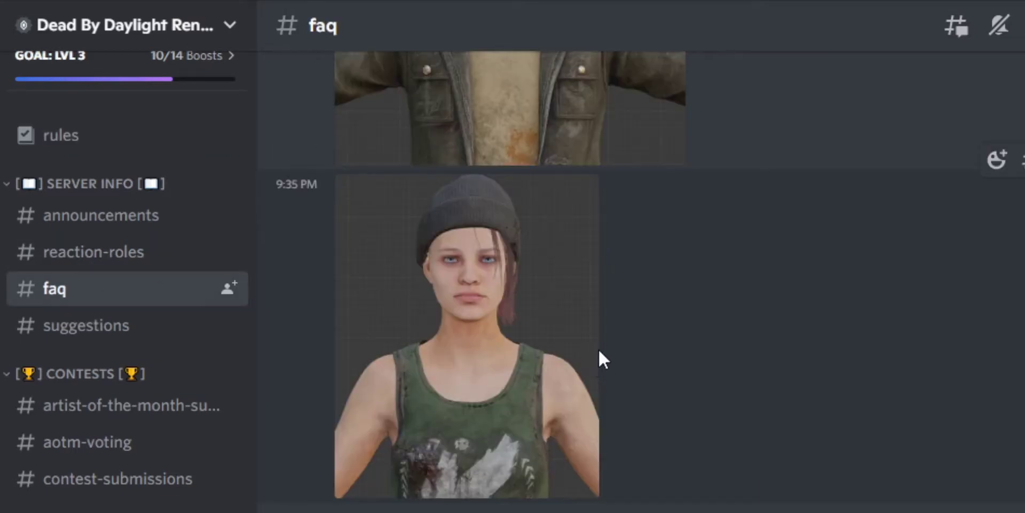
scroll(593, 358, up, 20)
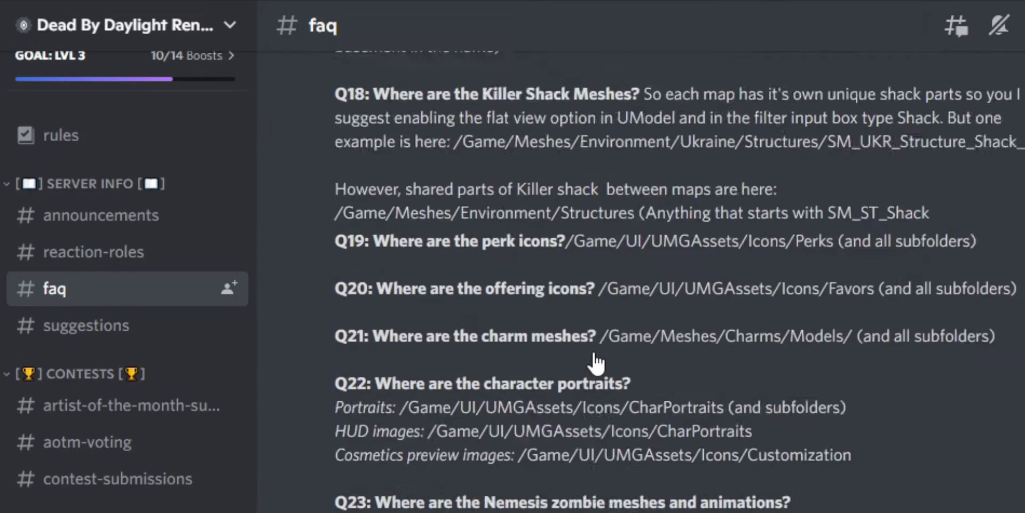
scroll(595, 363, up, 20)
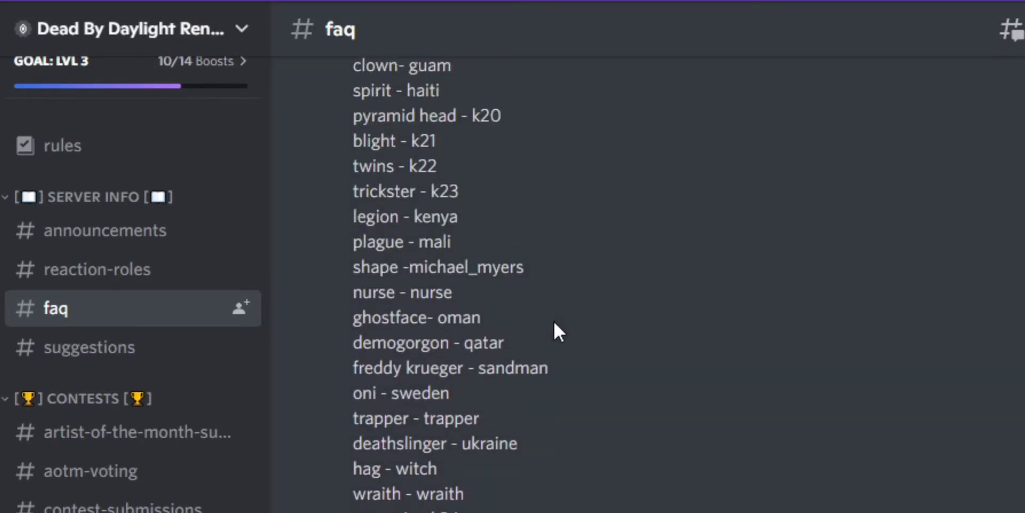
scroll(555, 322, up, 7)
- Look up the blight's folder code name in the KILLERS list
drag(385, 319, 441, 507)
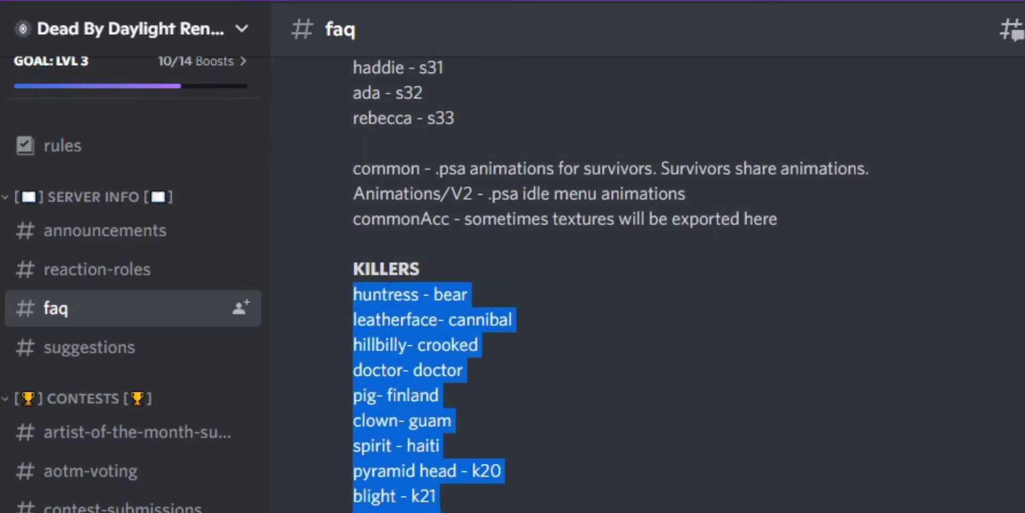
click(473, 499)
scroll(473, 497, down, 1)
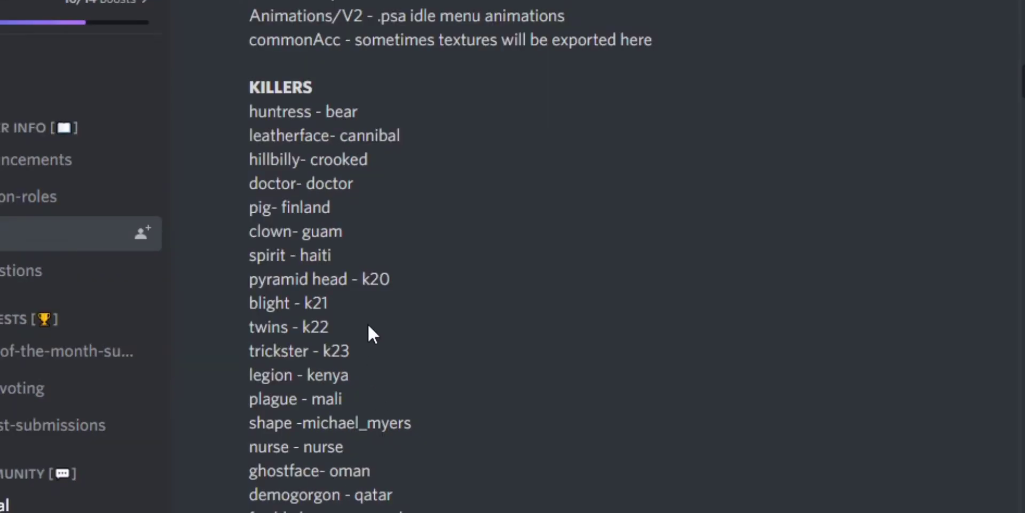
drag(380, 310, 335, 304)
drag(609, 278, 401, 235)
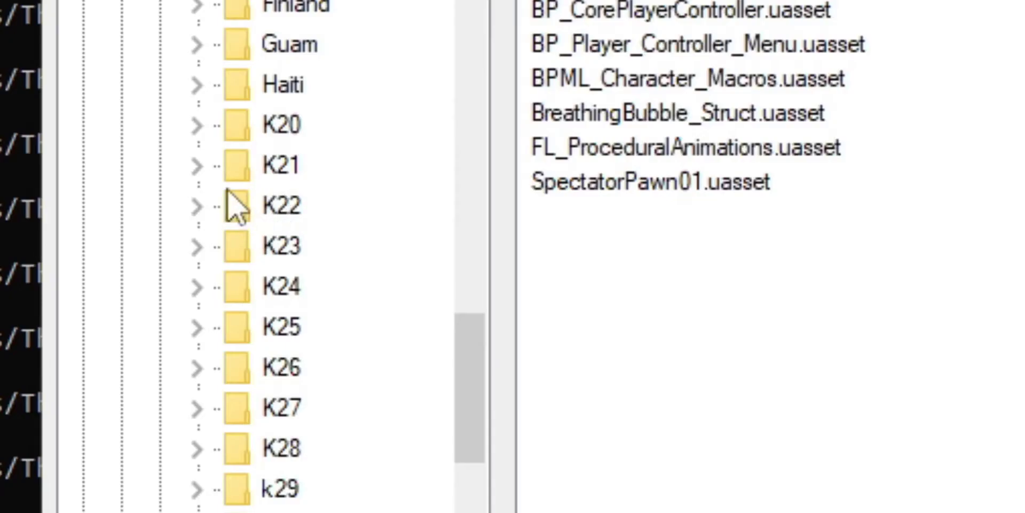
- Switch back to UE Viewer and open the contents of the K21 folder under Characters/Slashers
click(247, 162)
click(289, 167)
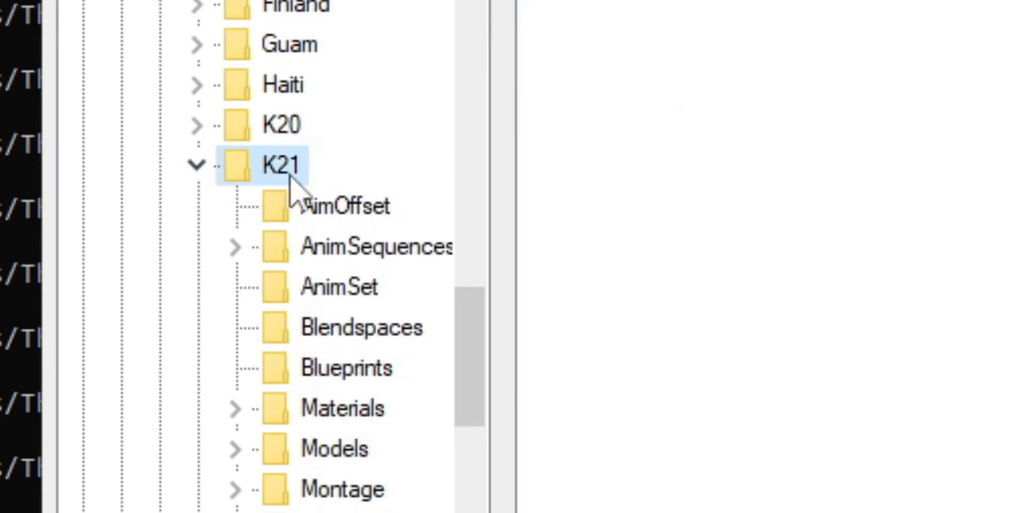
right_click(289, 174)
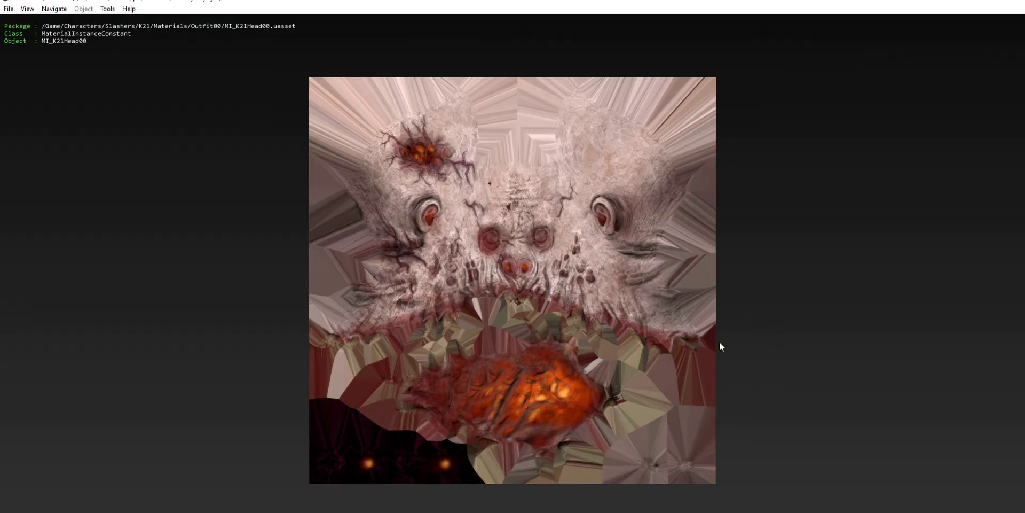
- Step forward from the K21 head material through the loaded objects to the K21 body meshes
click(54, 8)
click(63, 21)
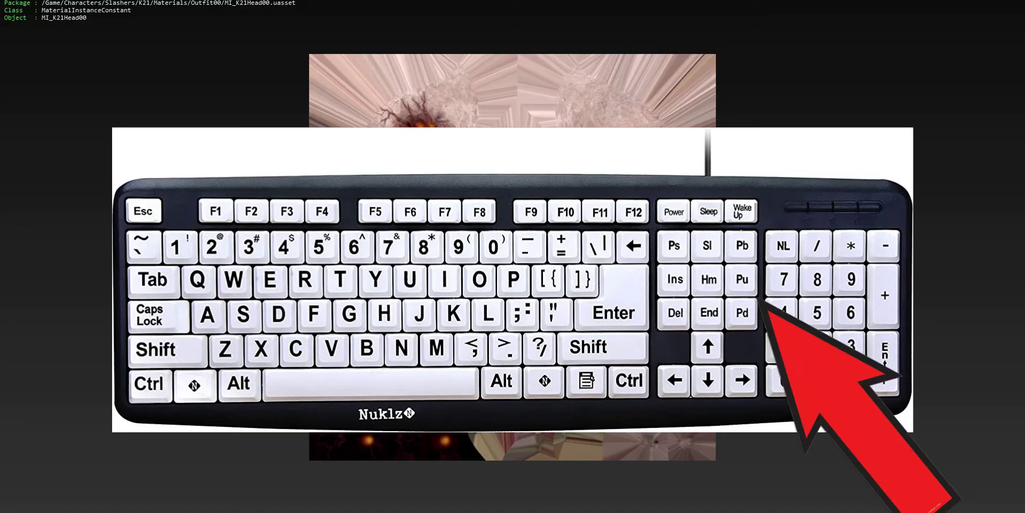
key(Page_Down)
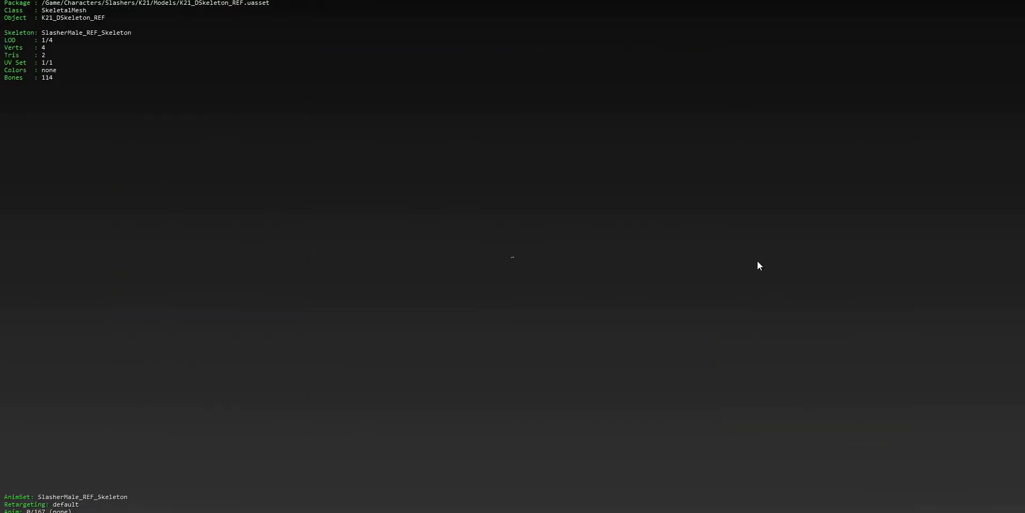
key(Page_Down)
key(Page_Down)
key(Page_Down)
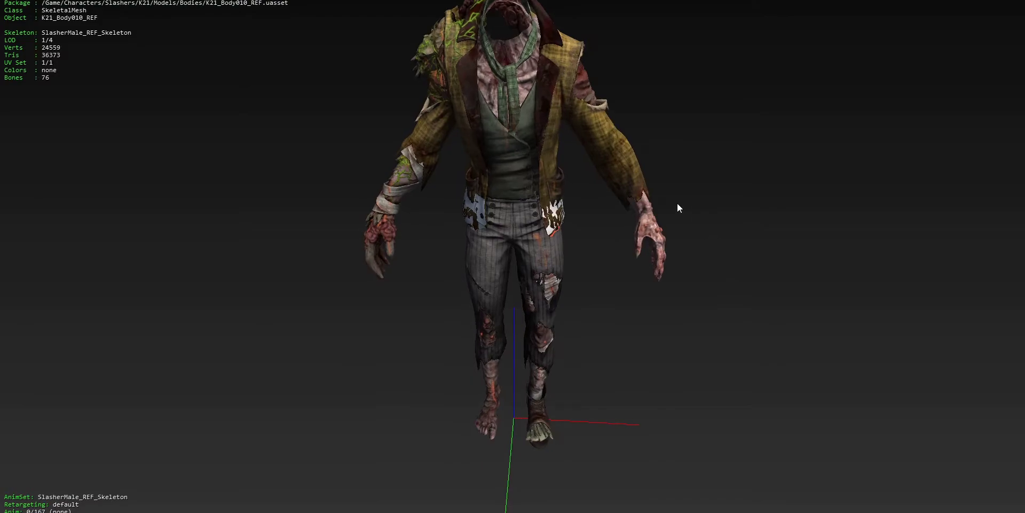
- Go back through the K21 body meshes to K21_Body007_REF and inspect it from another angle
key(Page_Up)
key(Page_Up)
key(Page_Up)
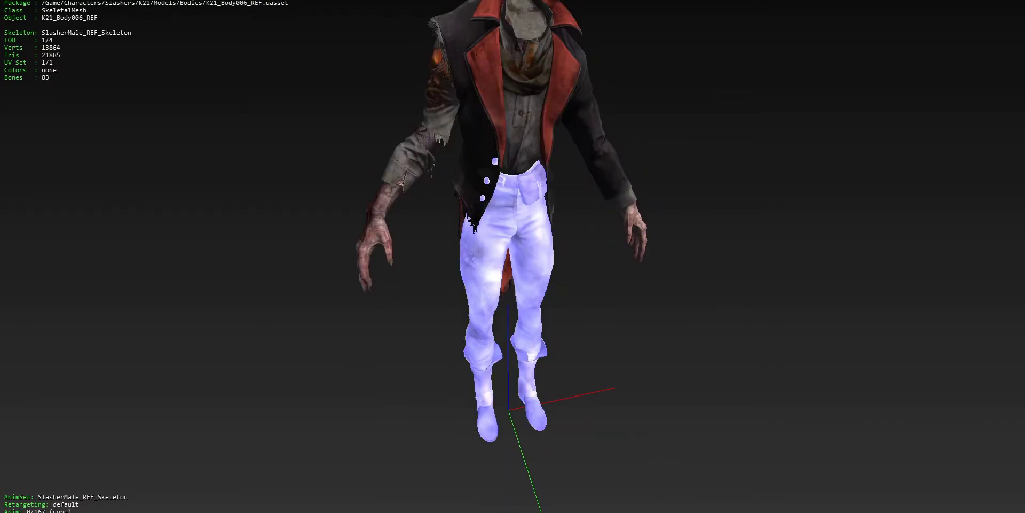
key(Page_Down)
drag(513, 256, 492, 256)
drag(518, 195, 570, 207)
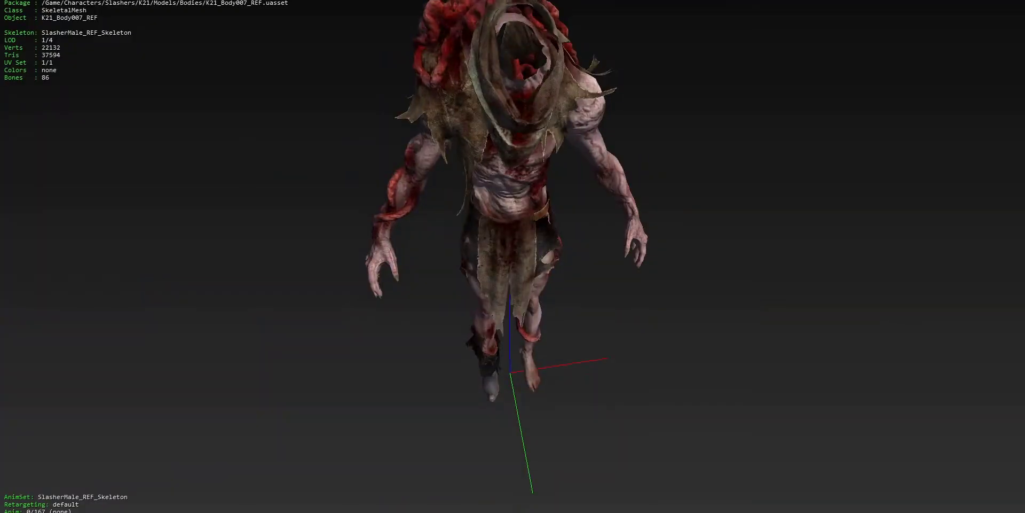
- Step through the remaining K21 meshes up to the K21_Belt_ACC01 accessory, inspecting them along the way
key(Page_Down)
key(Page_Down)
key(Page_Down)
key(Page_Down)
key(Page_Down)
key(Page_Down)
key(Page_Down)
drag(639, 159, 555, 155)
key(Page_Down)
key(Page_Down)
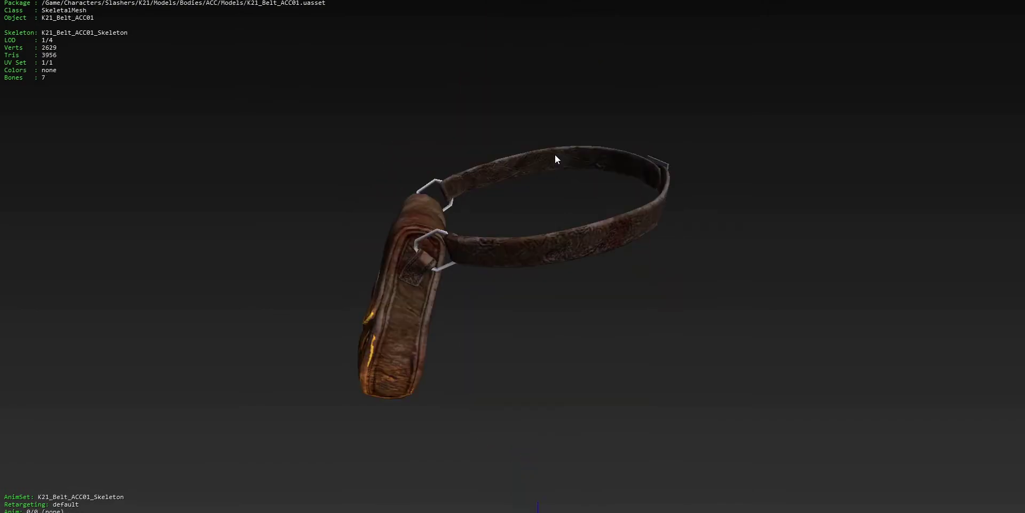
- Go back to the K21_Body011_REF mesh, tag it for combined display and inspect it from another angle
key(Page_Up)
key(Page_Up)
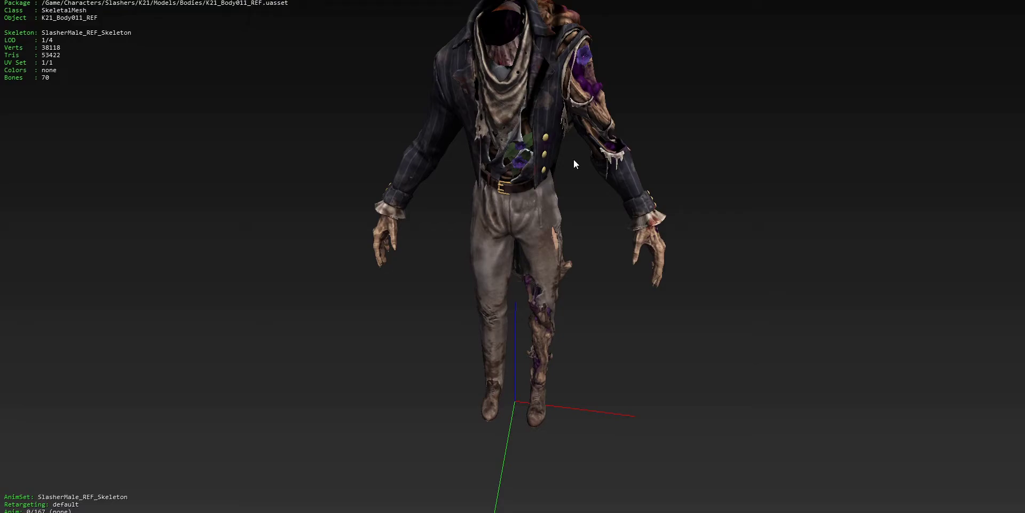
key(ctrl)
key(ctrl+t)
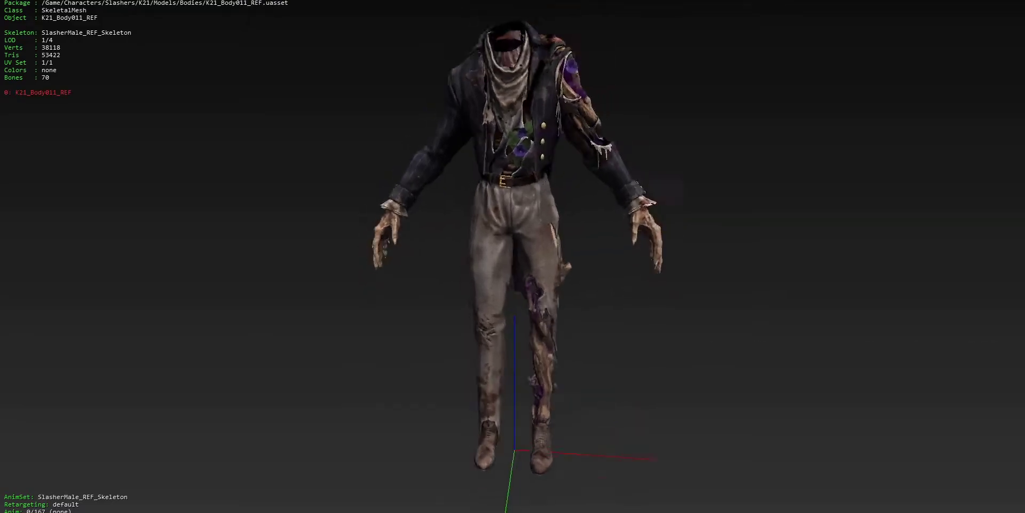
drag(575, 158, 561, 155)
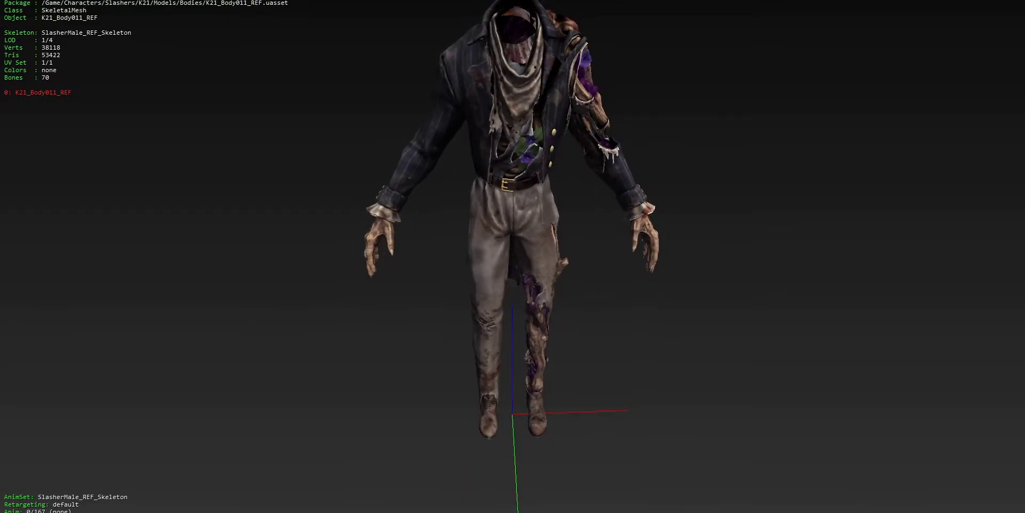
- Step forward through the meshes and tag K21_Head006_REF and the weapon K21_W006_REF alongside the body
key(Page_Down)
key(Page_Down)
key(Page_Down)
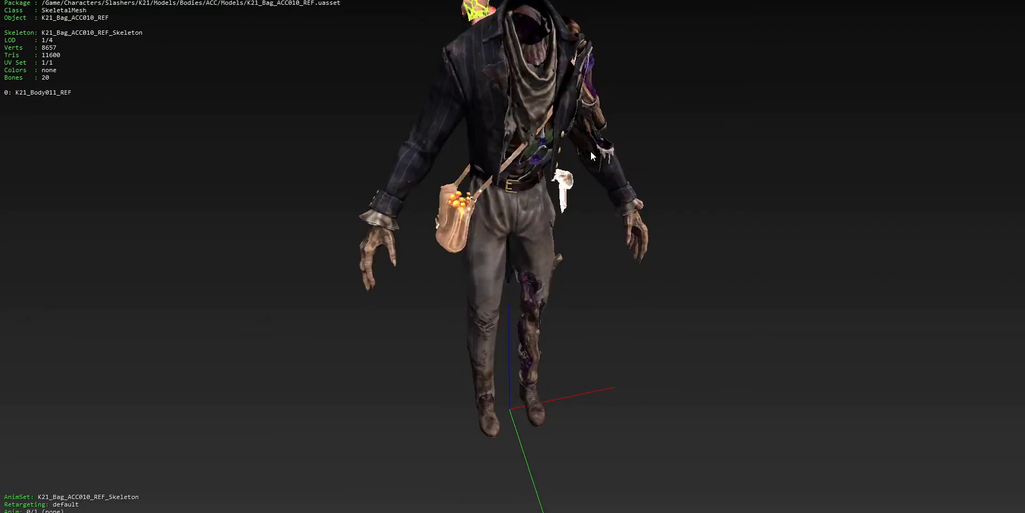
key(Page_Down)
drag(591, 152, 639, 145)
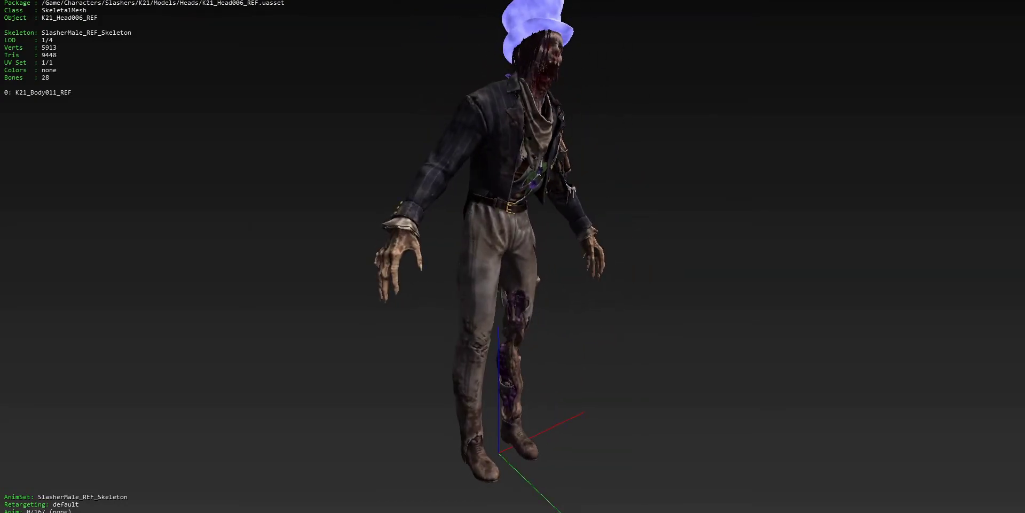
drag(553, 83, 608, 70)
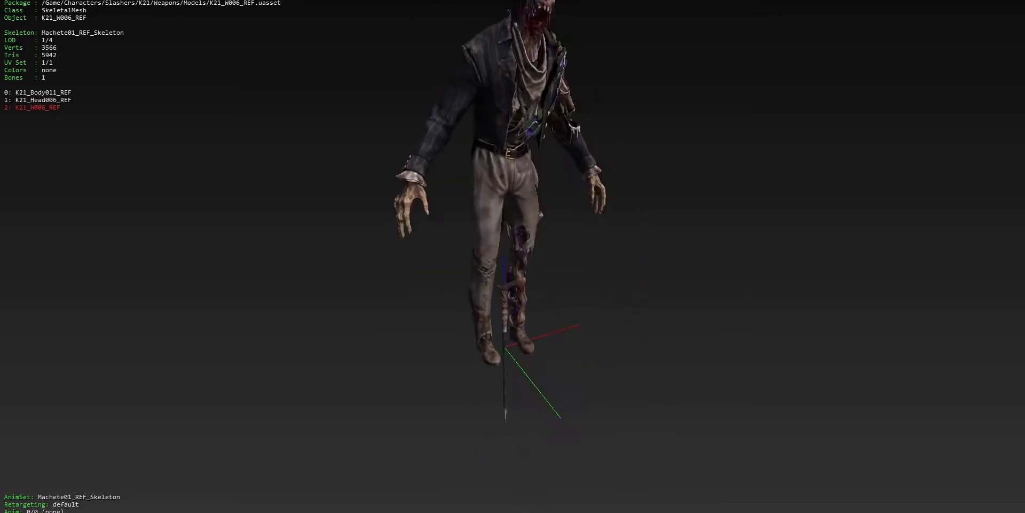
drag(608, 85, 598, 115)
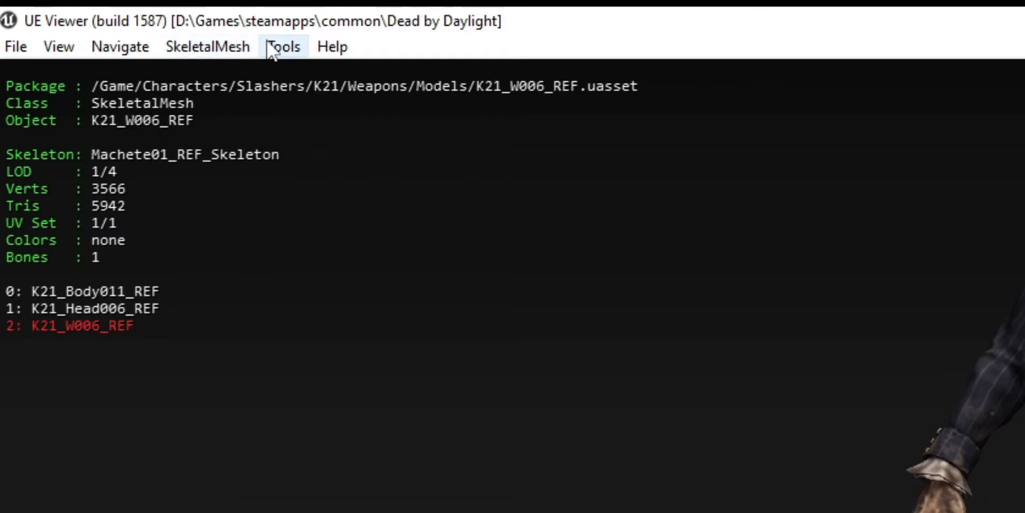
- Export the tagged body, head and weapon meshes into a new Desktop folder named BIG BOI BLIGHT
click(283, 46)
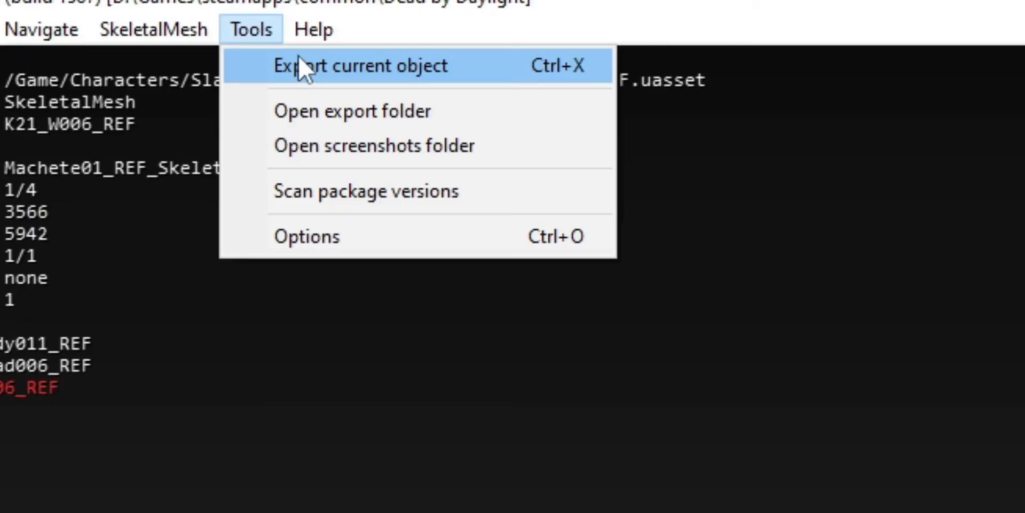
click(299, 55)
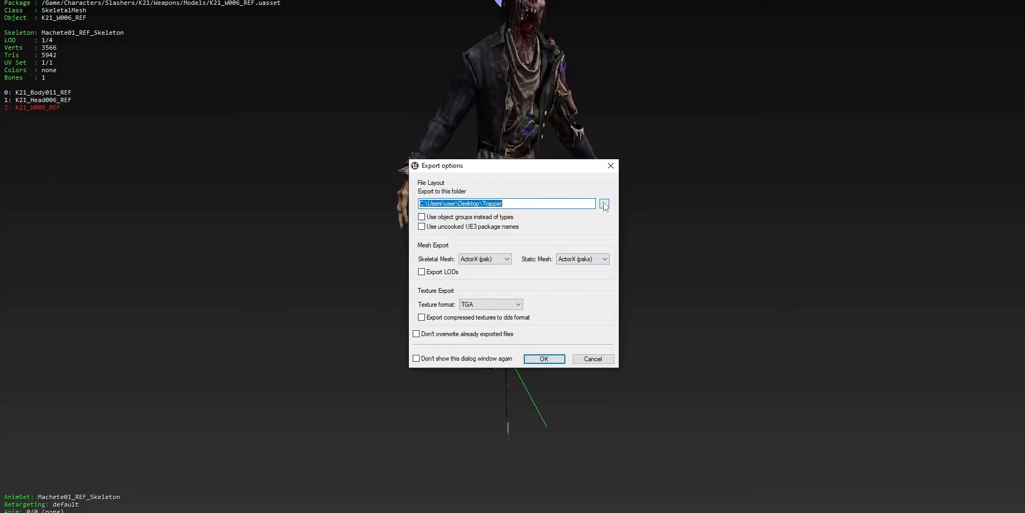
click(604, 204)
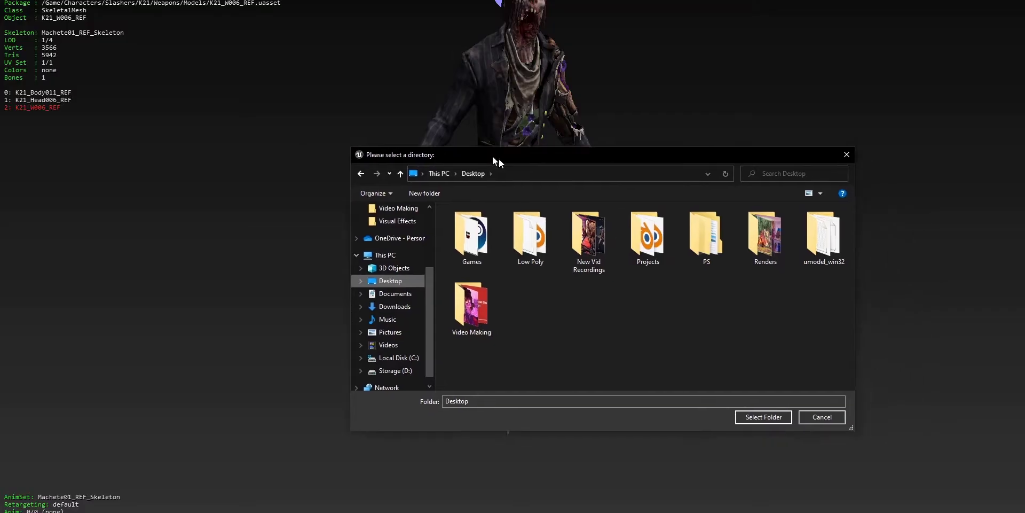
right_click(556, 319)
mouse_move(608, 443)
click(695, 437)
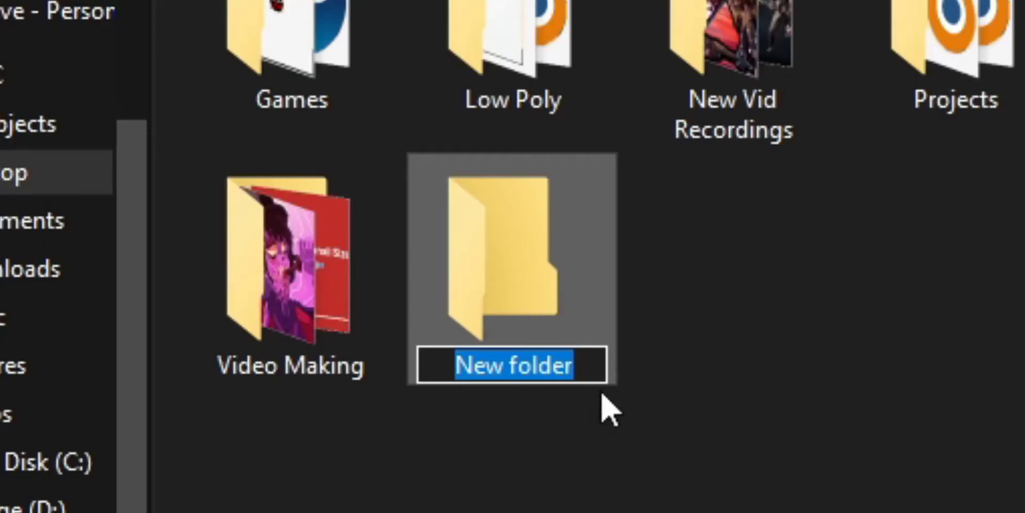
key(BackSpace)
text(BIG BOI BLIGHT)
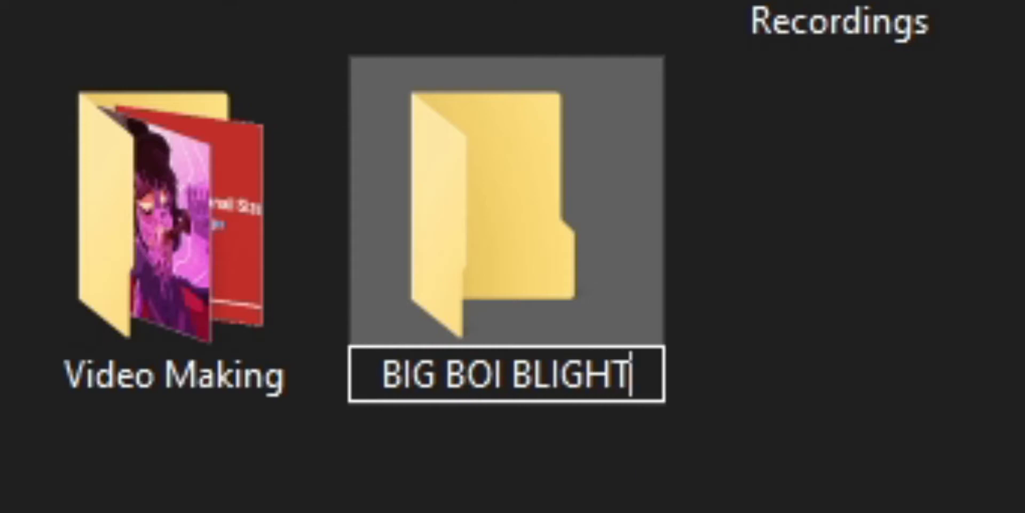
key(Return)
click(737, 412)
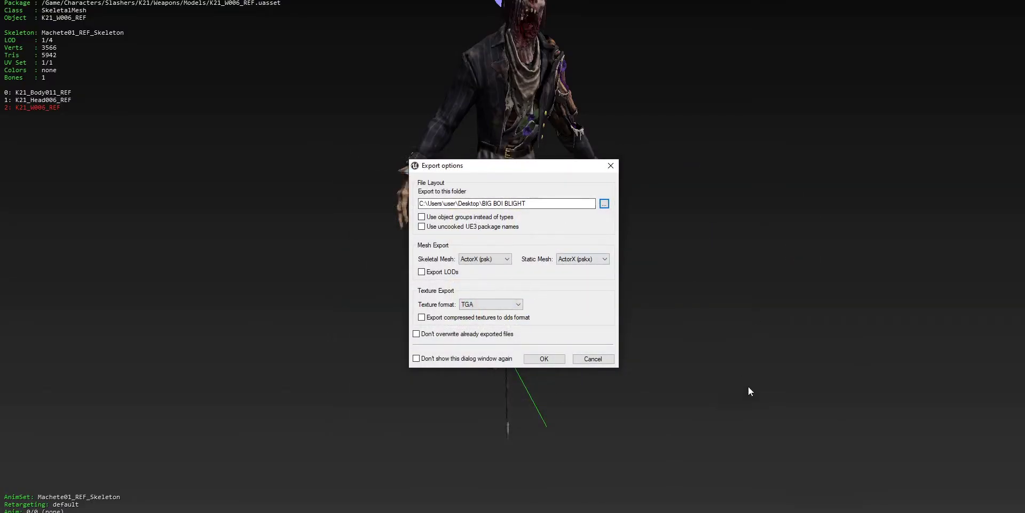
click(550, 358)
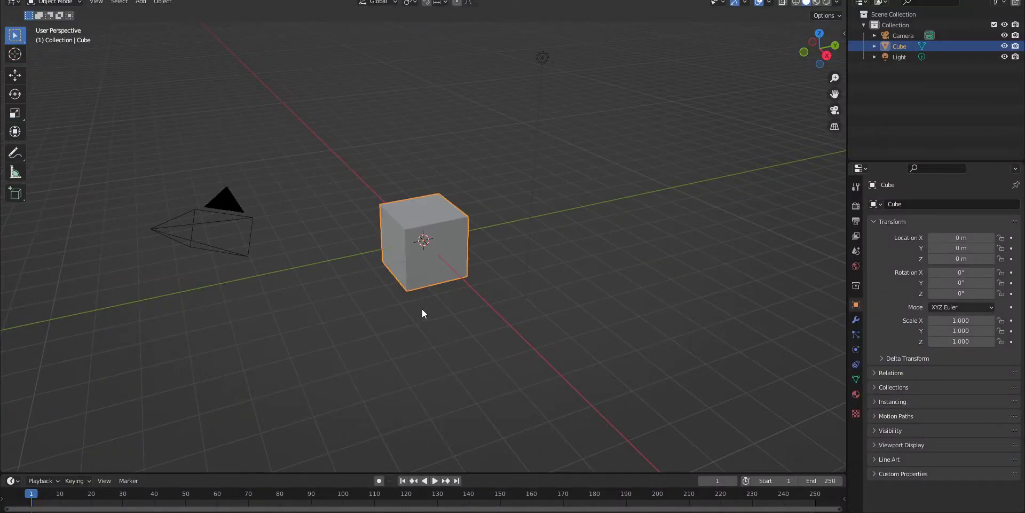
- Switch to Blender and delete the default cube
key(Delete)
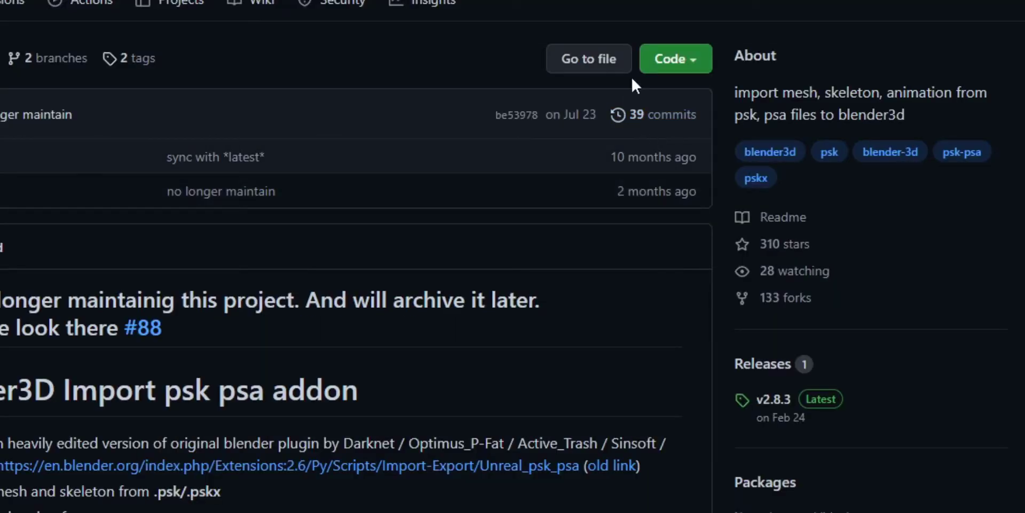
- Download the Blender3D Import psk psa addon from its GitHub page as a ZIP and put it on the desktop
click(656, 63)
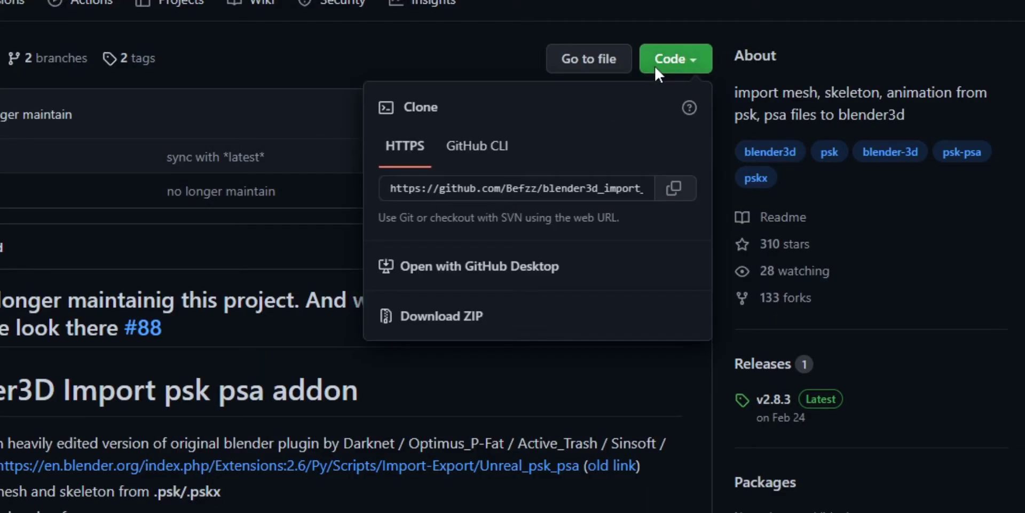
click(442, 321)
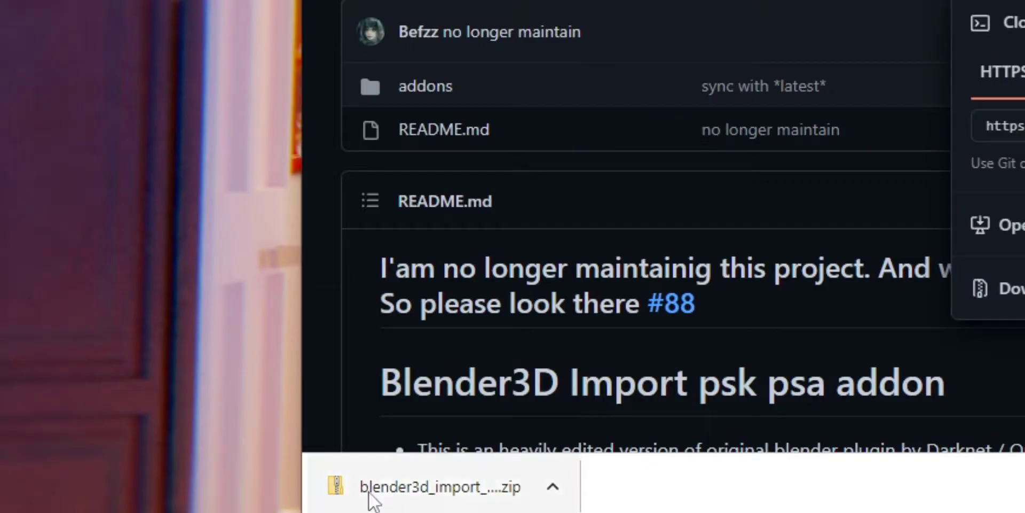
drag(80, 475, 68, 332)
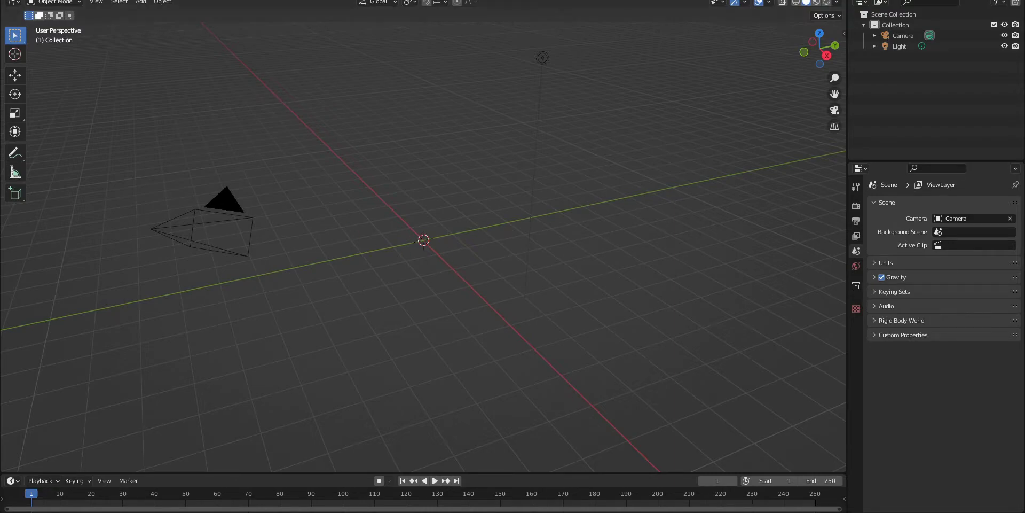
- Switch to Blender and install the psk/psa import add-on from the downloaded ZIP on the Desktop
click(89, 14)
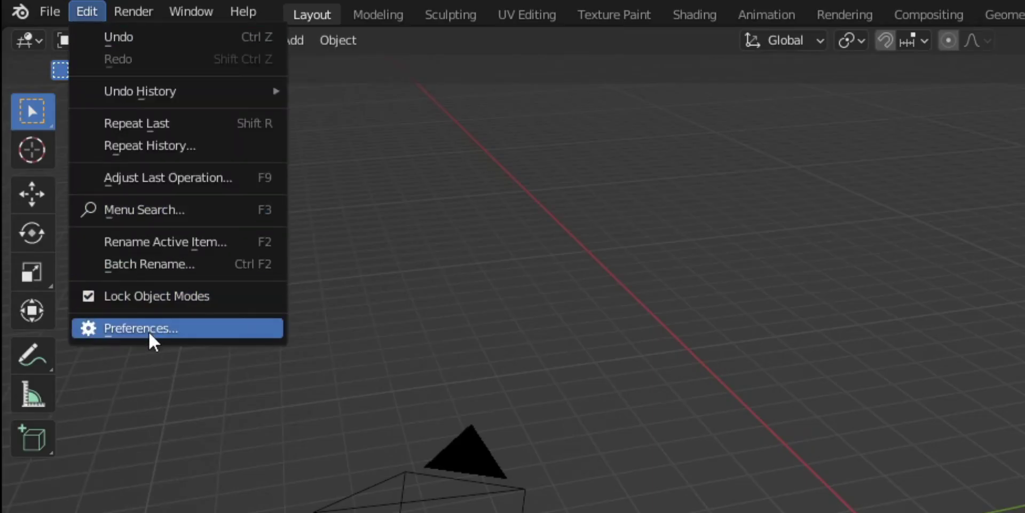
click(148, 332)
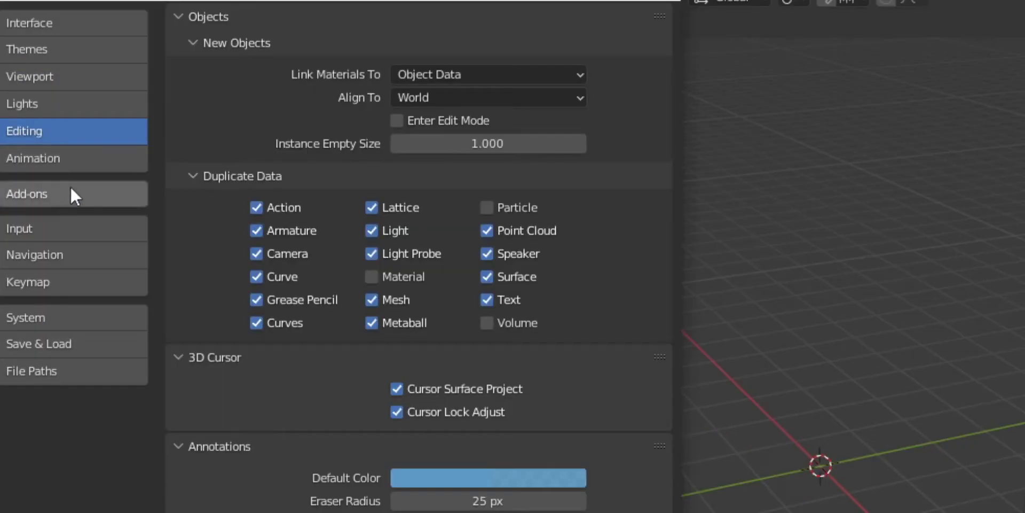
click(86, 242)
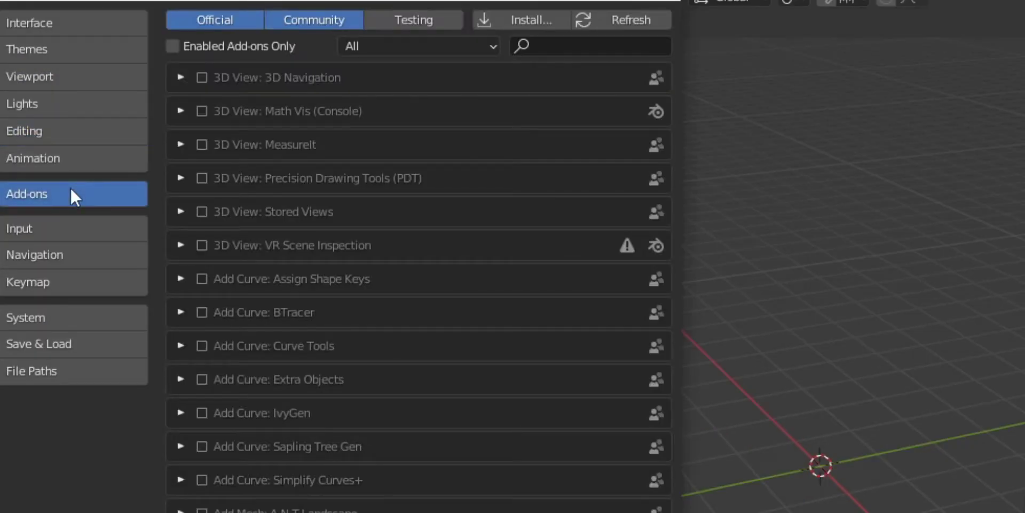
click(526, 19)
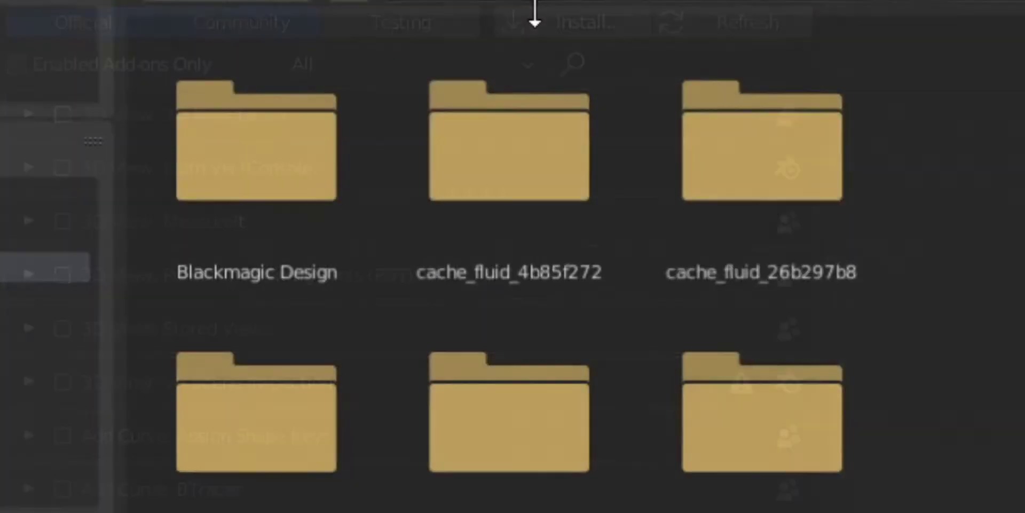
click(84, 158)
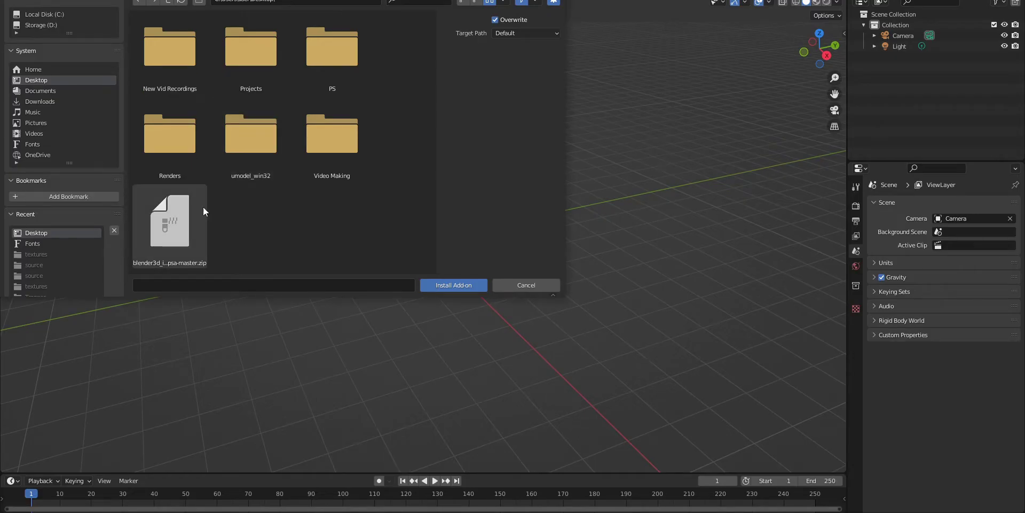
click(208, 128)
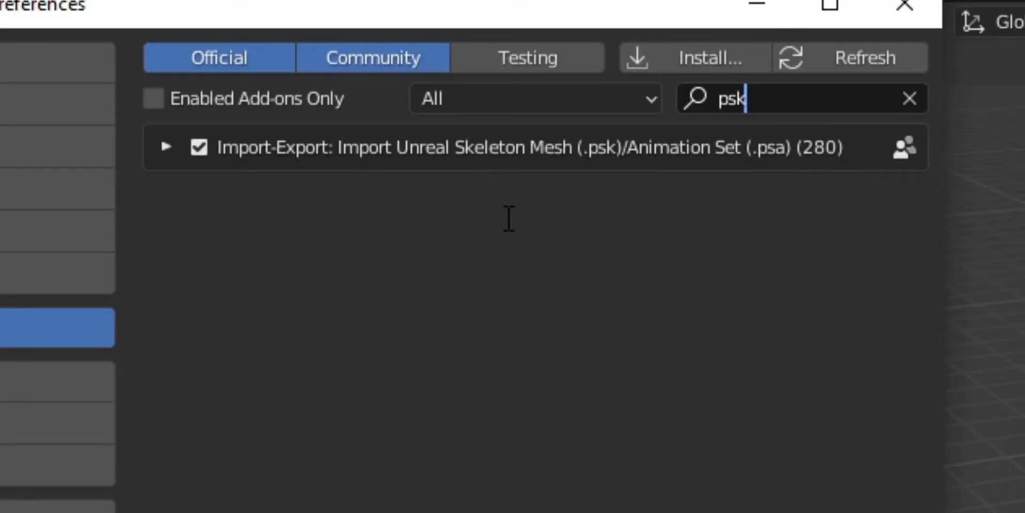
- Search the add-ons for "psk" and make sure Import Unreal Skeleton Mesh (.psk)/Animation Set (.psa) (280) is enabled
key(BackSpace)
key(BackSpace)
key(BackSpace)
text(ps)
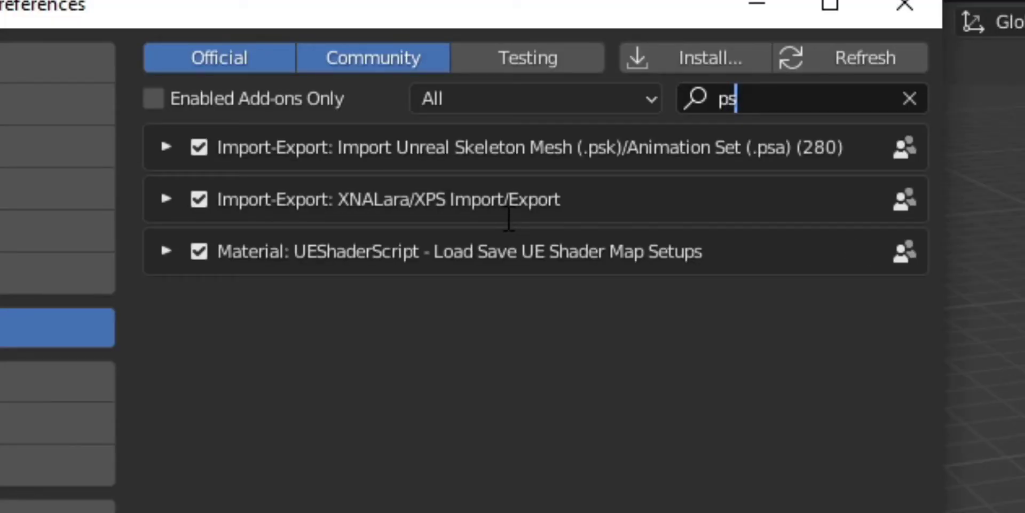
text(k)
key(Return)
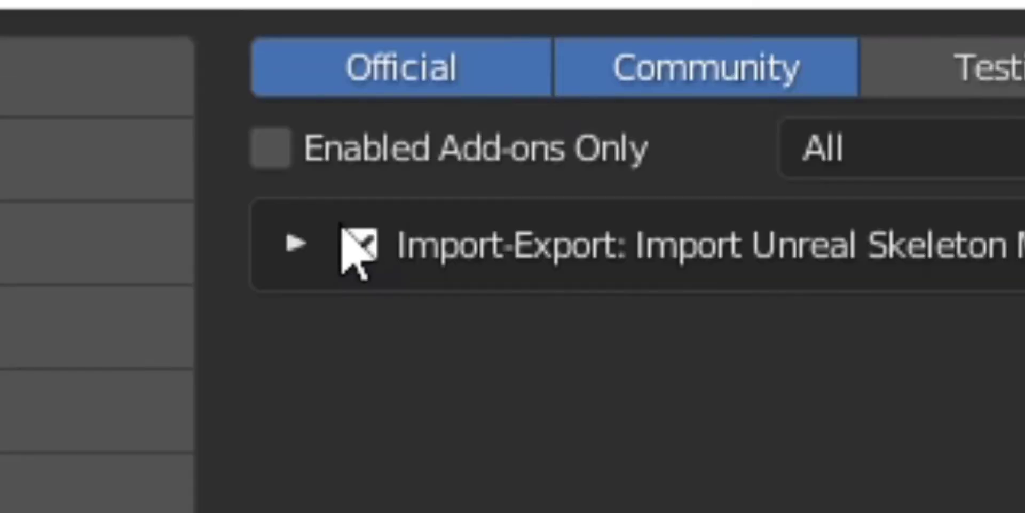
click(199, 149)
click(361, 245)
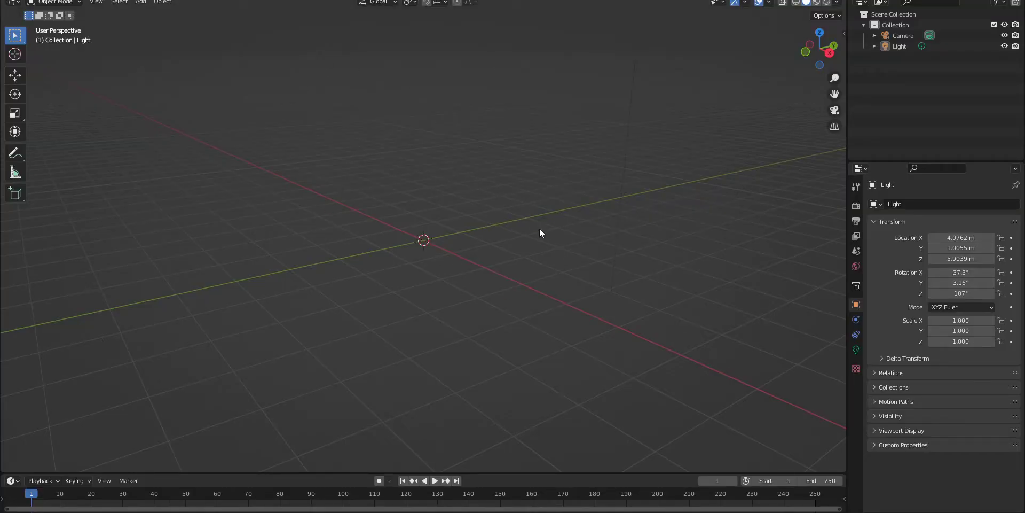
- Show the PSK/PSA import options in the 3D viewport's sidebar
middle_drag(563, 186, 502, 201)
key(n)
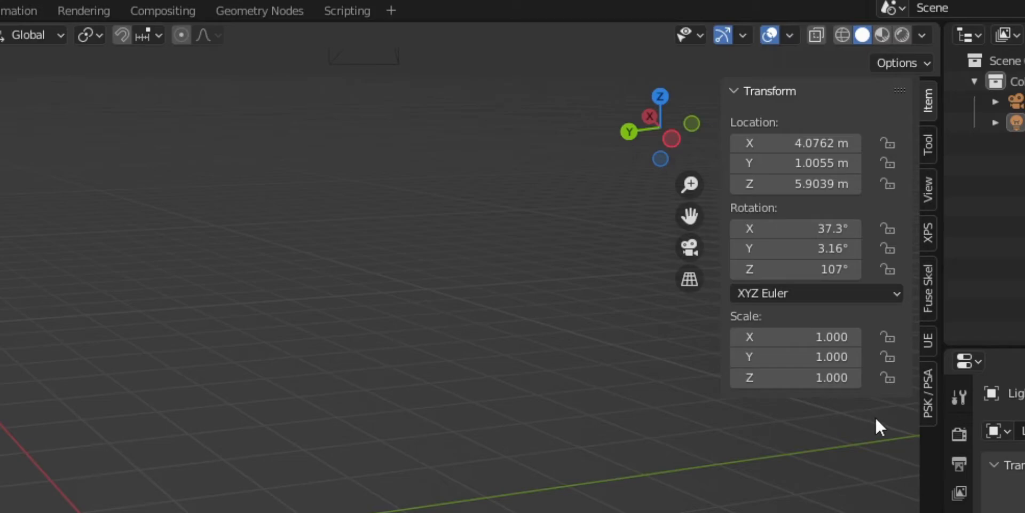
click(928, 406)
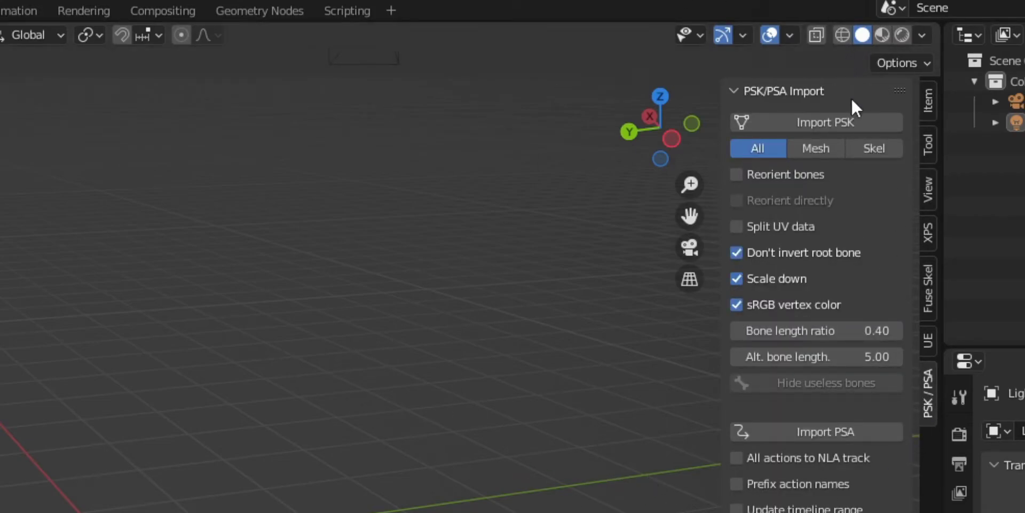
- Start a PSK import, browse from BIG BOI BLIGHT through Game and Slashers to the K21 folder, and bookmark that folder
click(854, 122)
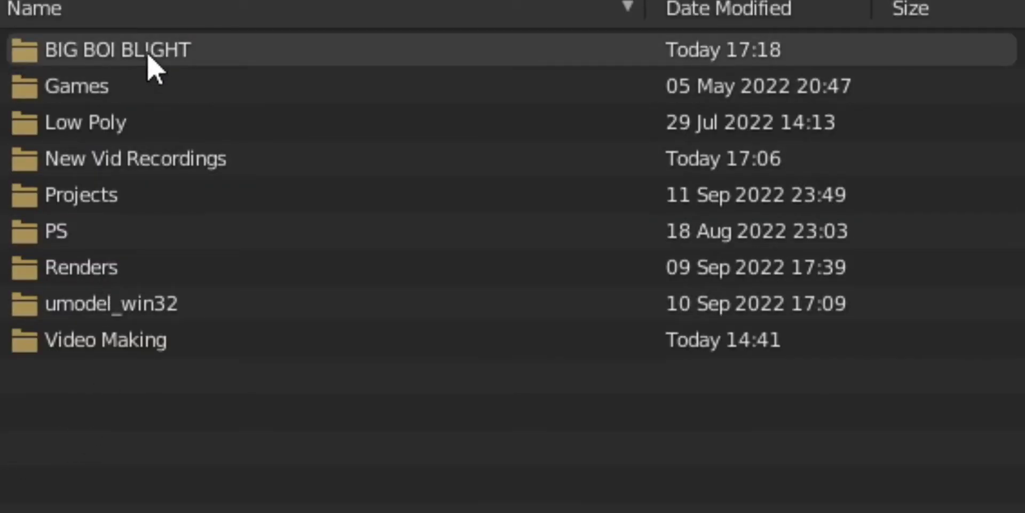
double_click(149, 57)
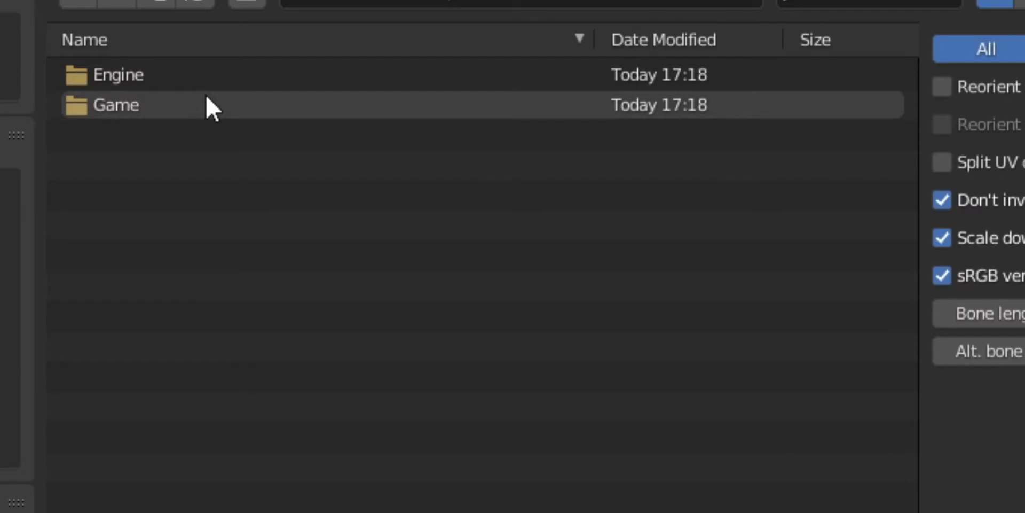
click(66, 7)
double_click(198, 60)
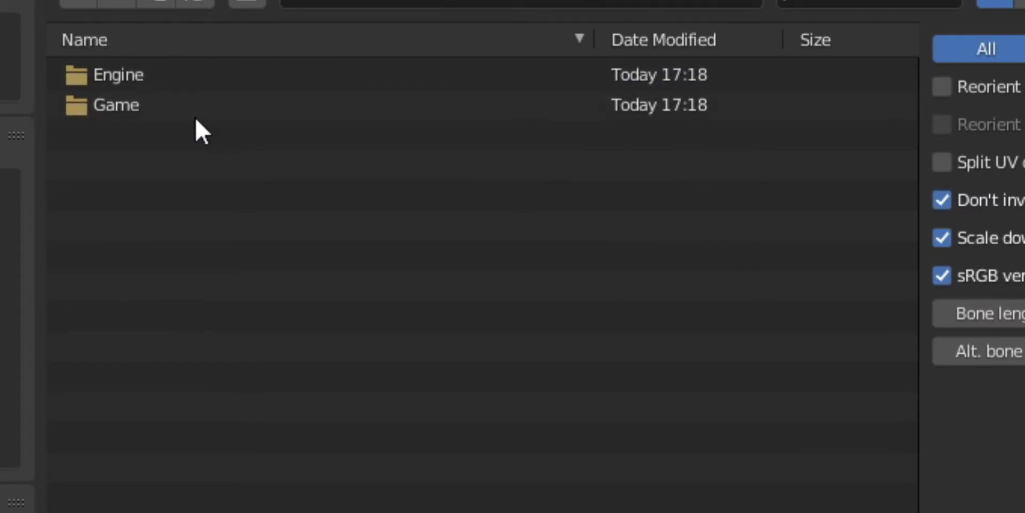
double_click(184, 110)
click(183, 110)
double_click(158, 79)
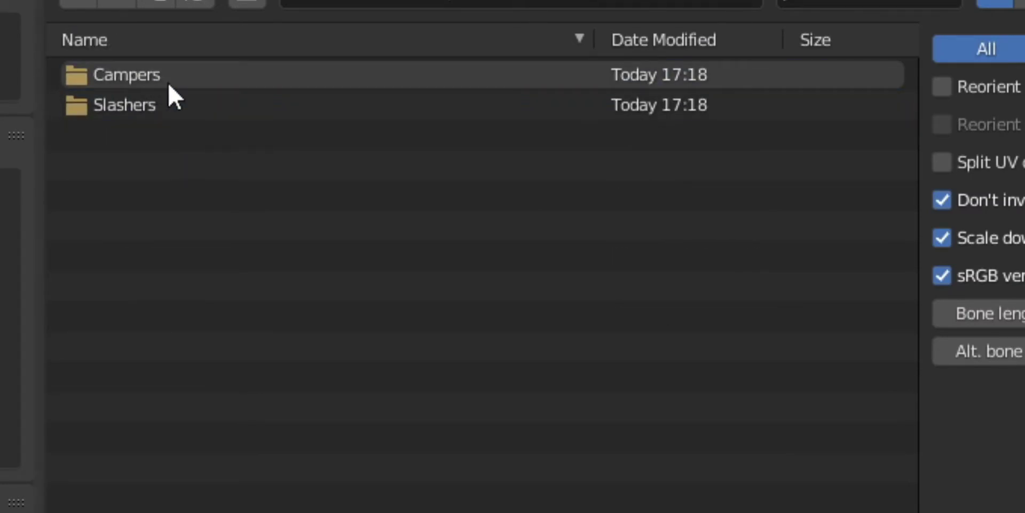
double_click(164, 102)
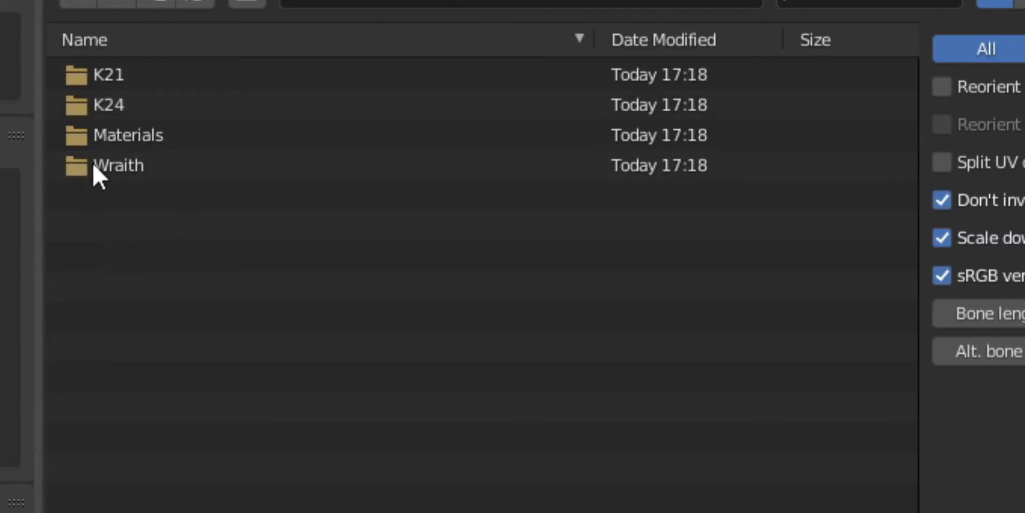
double_click(146, 76)
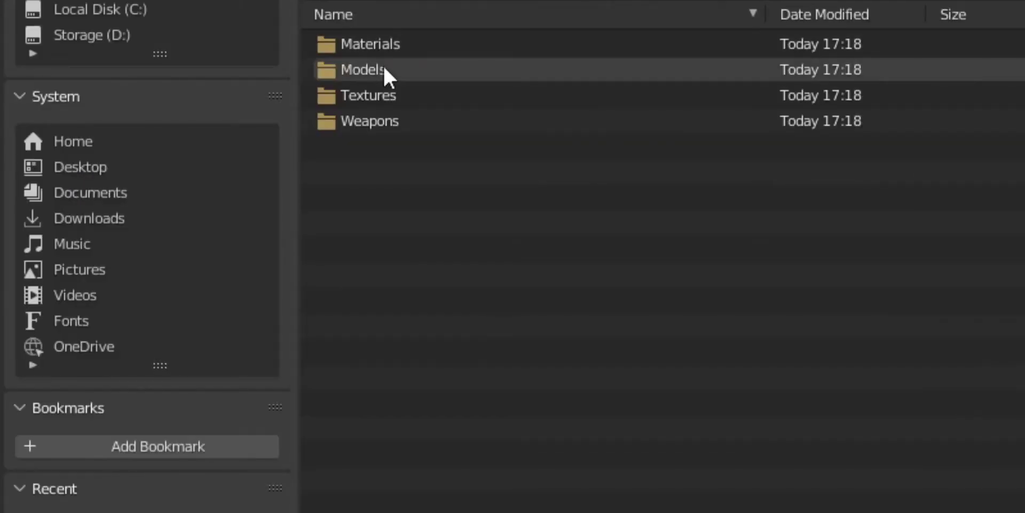
click(137, 449)
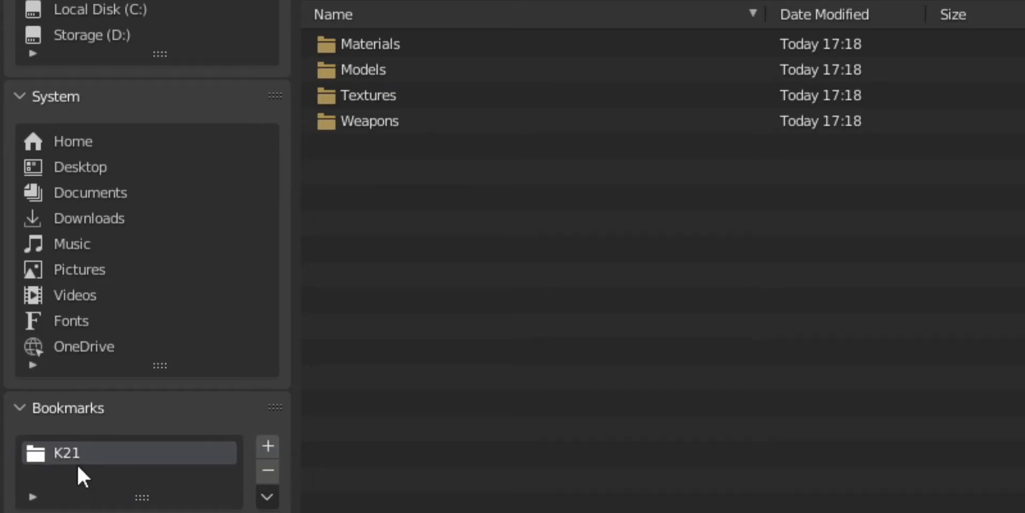
- Import the head model K21_Head006_REF.psk from the Heads folder in K21's Models
double_click(406, 69)
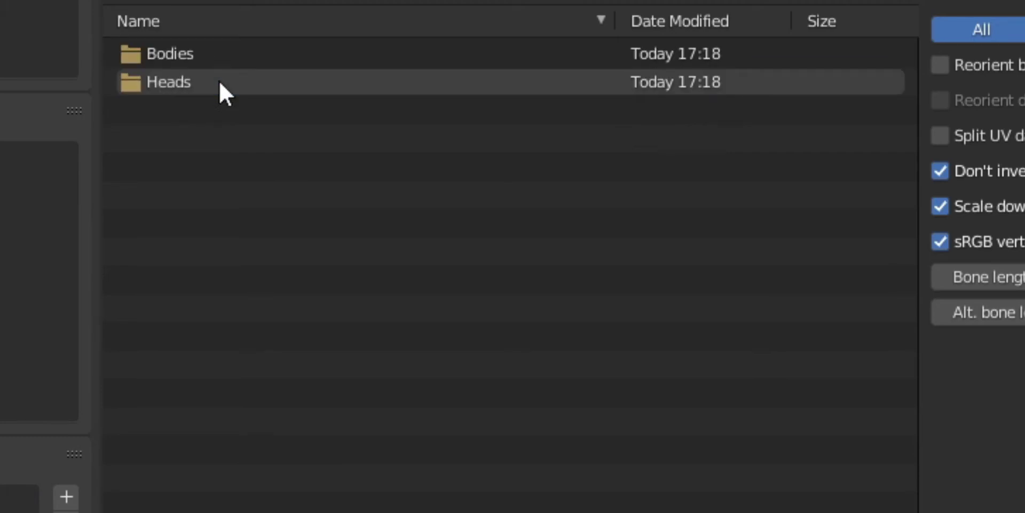
double_click(219, 81)
double_click(208, 60)
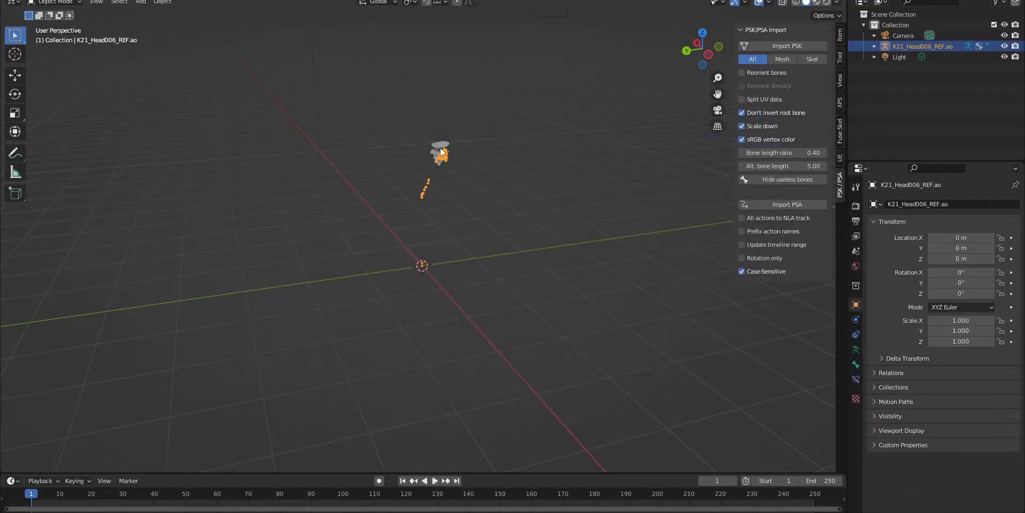
- Shade the imported K21 head mesh smooth
click(480, 152)
middle_drag(480, 152, 463, 206)
scroll(389, 147, up, 8)
shift+middle_drag(389, 147, 505, 275)
scroll(459, 223, up, 3)
middle_drag(504, 275, 555, 278)
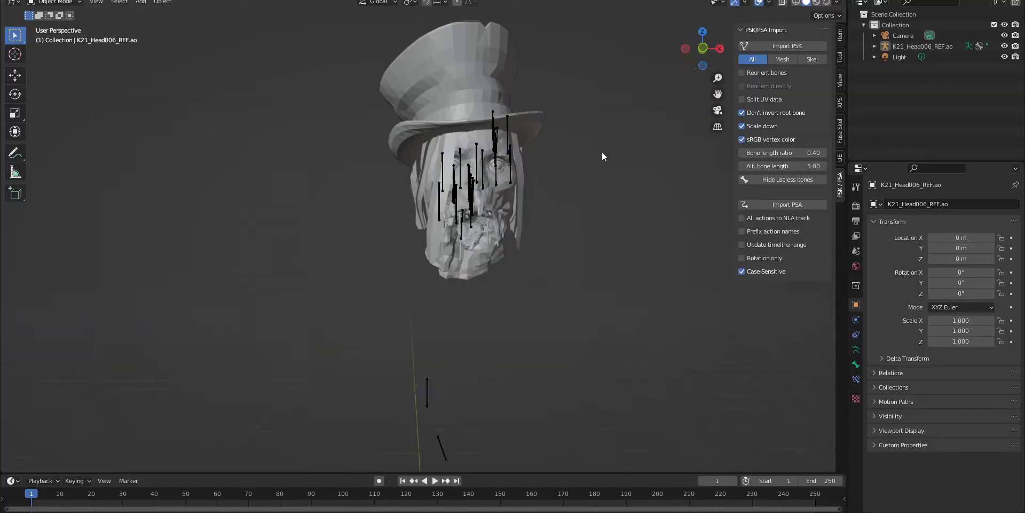
middle_drag(601, 152, 589, 94)
click(588, 94)
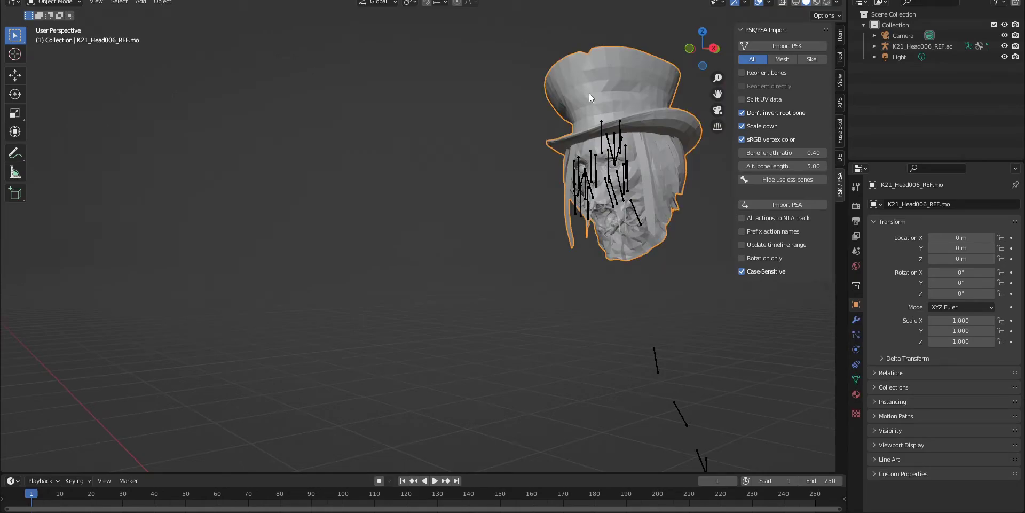
right_click(589, 93)
click(589, 93)
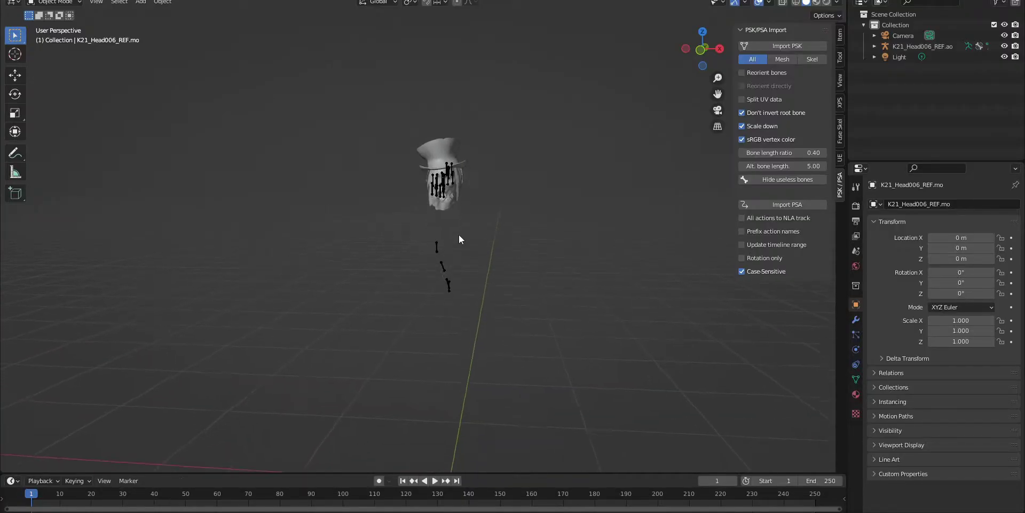
- Import the body model K21_Body011_REF.psk through the K21 bookmark, from the Bodies folder in Models
shift+middle_drag(458, 305, 421, 247)
click(770, 45)
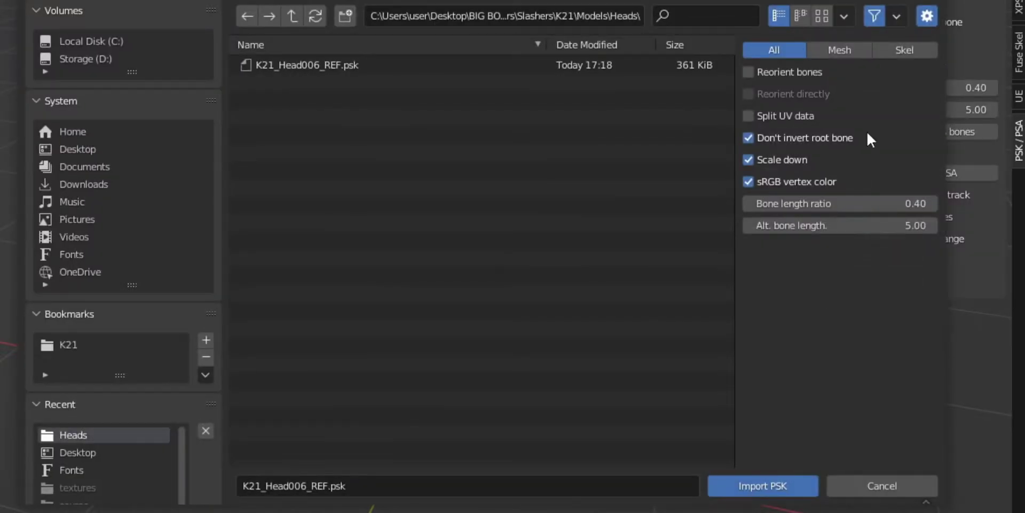
click(67, 343)
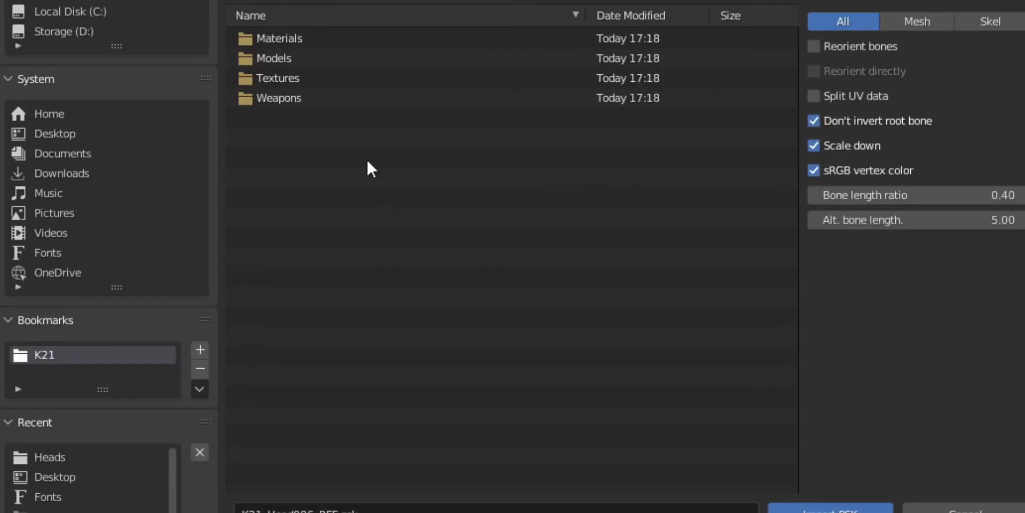
click(329, 57)
click(303, 40)
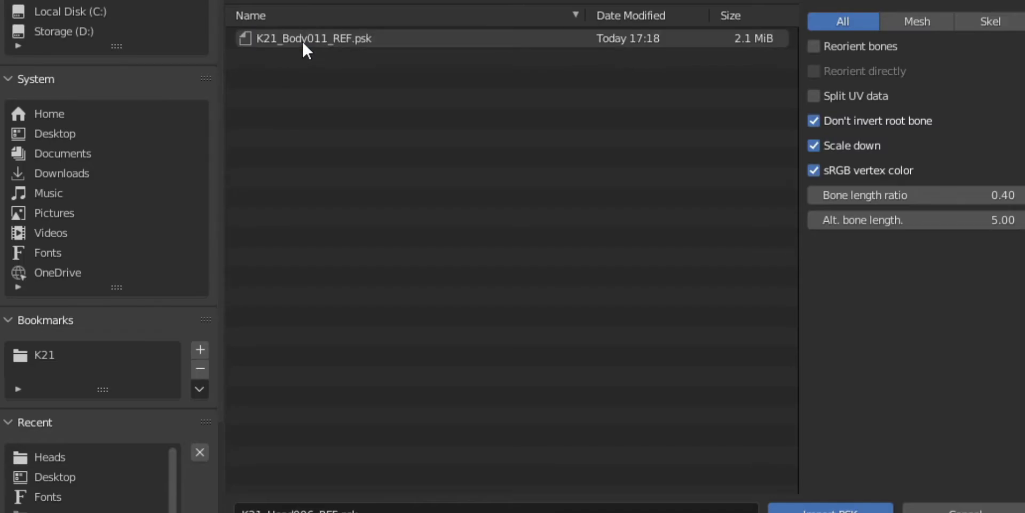
double_click(302, 40)
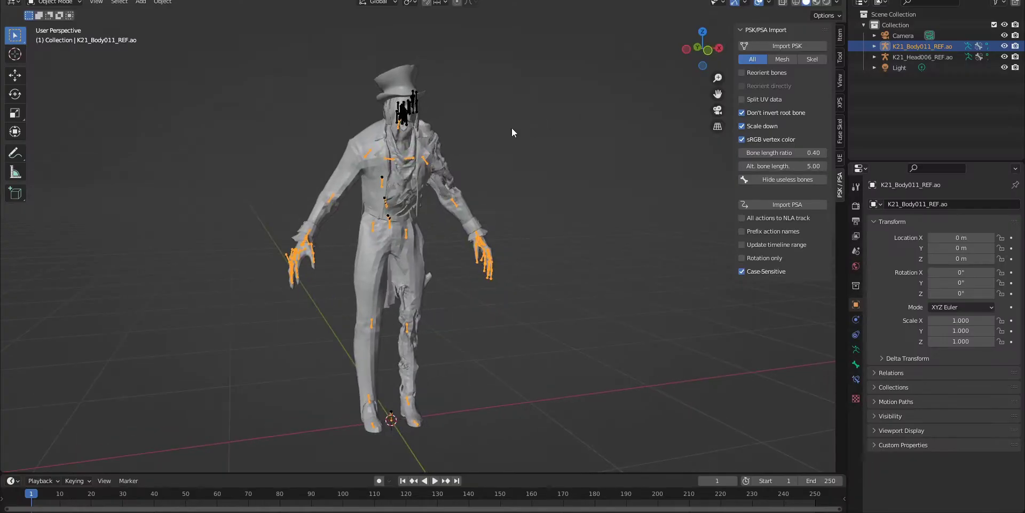
- Shade the imported K21 body mesh smooth
right_click(417, 138)
click(426, 135)
right_click(440, 137)
click(442, 147)
right_click(489, 145)
click(492, 147)
right_click(445, 129)
click(437, 117)
scroll(589, 187, up, 3)
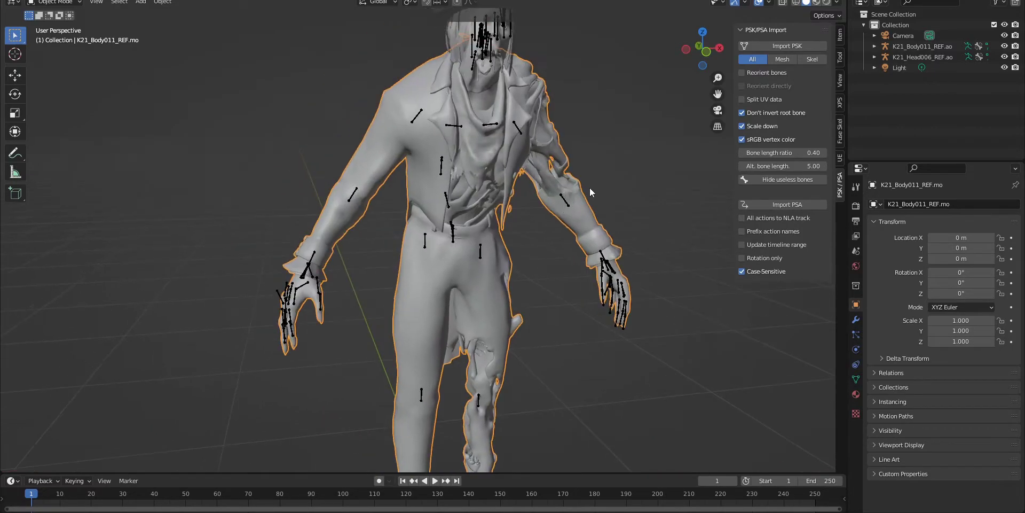
shift+middle_drag(590, 187, 528, 209)
- Try moving the body's armature independently of the head
click(501, 171)
key(g)
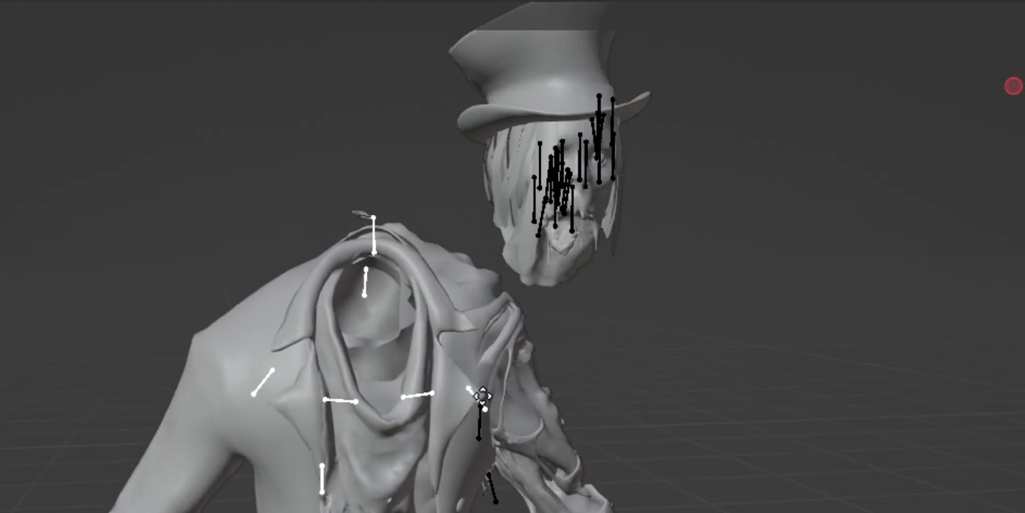
click(472, 398)
- Select the head and body armatures with the body's as the active one, and fuse the two skeletons
middle_drag(448, 273, 495, 240)
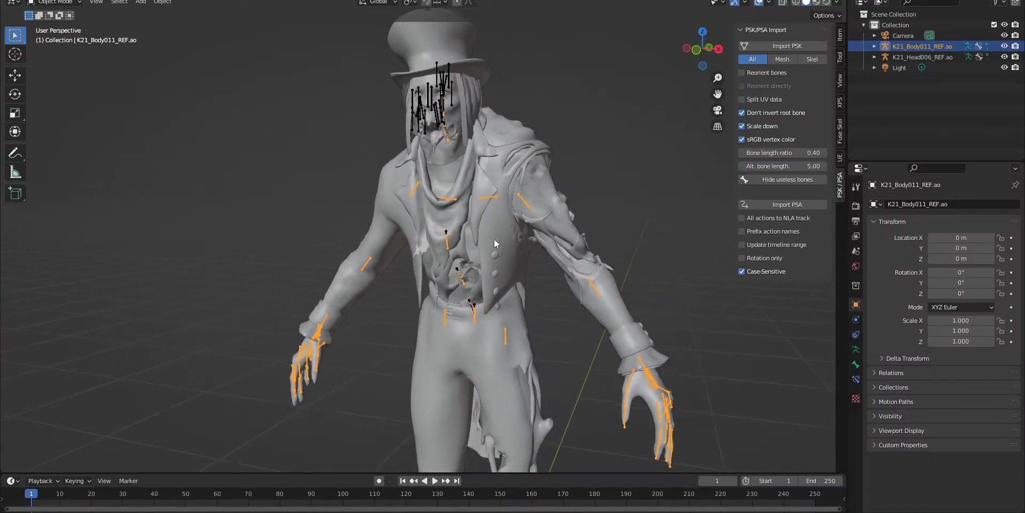
scroll(481, 267, down, 4)
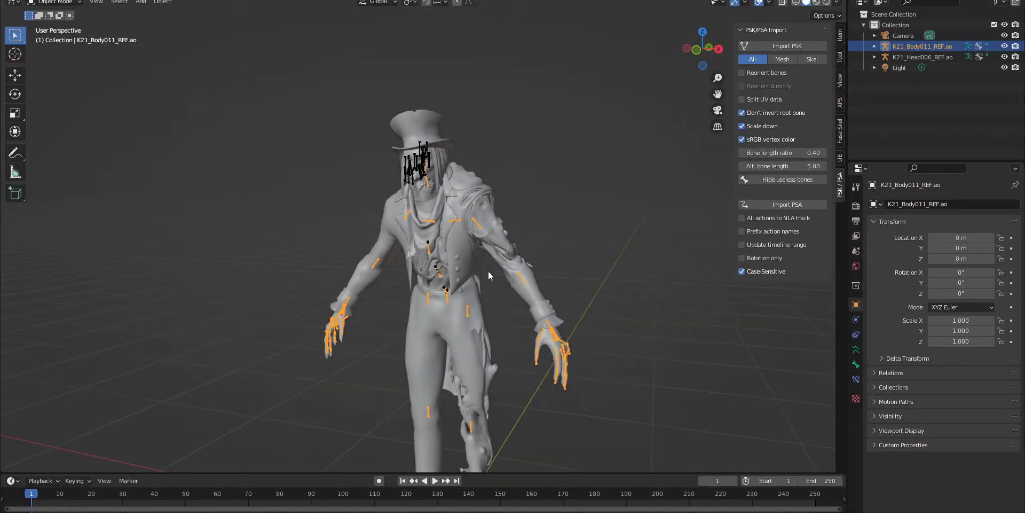
scroll(488, 270, up, 9)
click(605, 211)
click(495, 263)
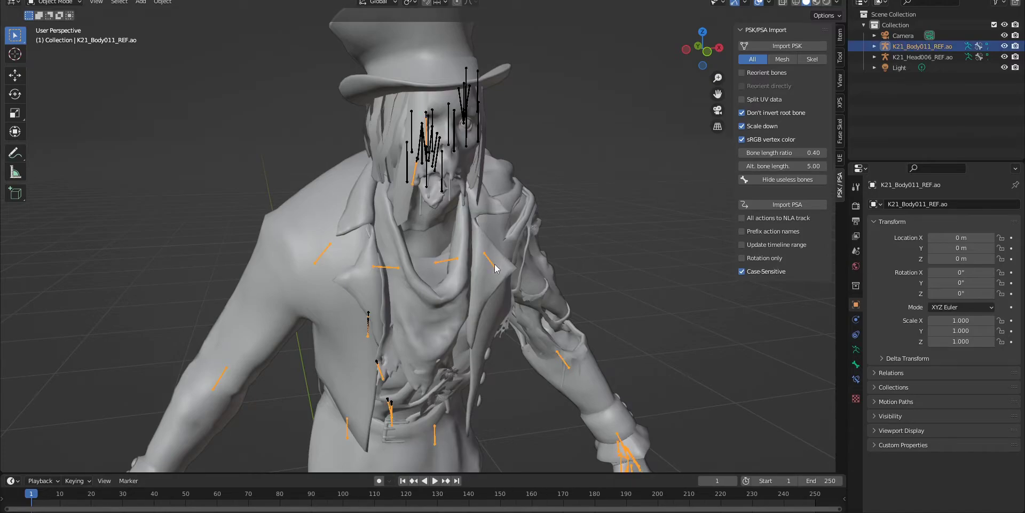
shift+click(455, 119)
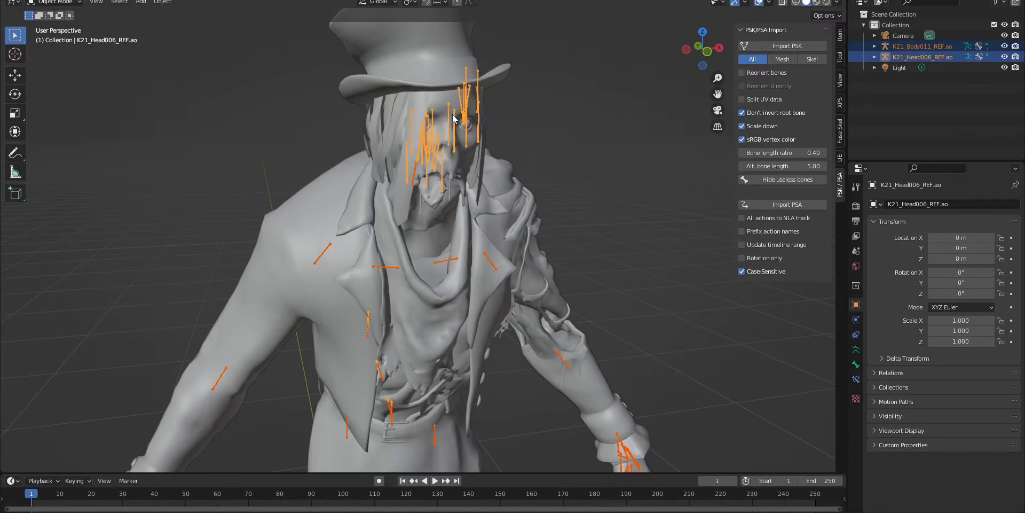
shift+click(457, 261)
middle_drag(574, 291, 531, 242)
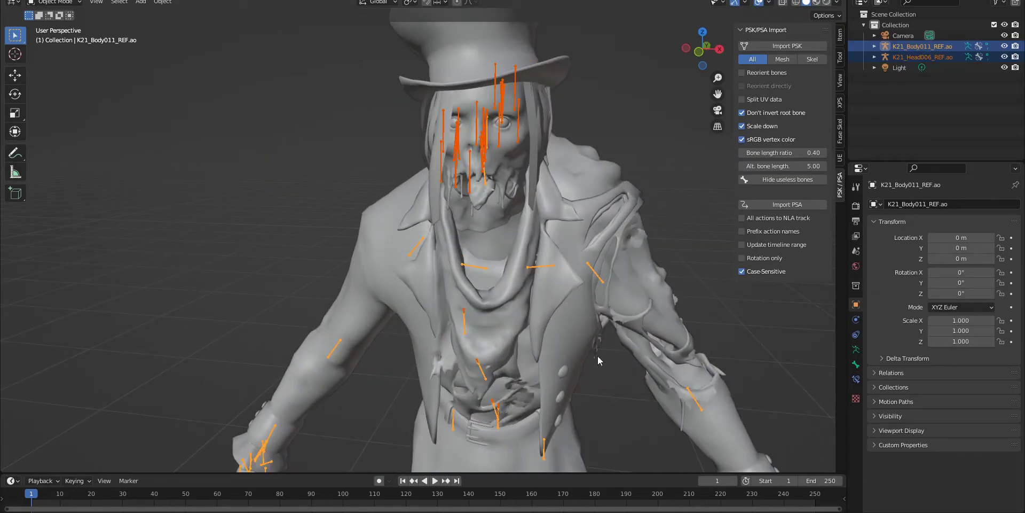
scroll(597, 356, down, 6)
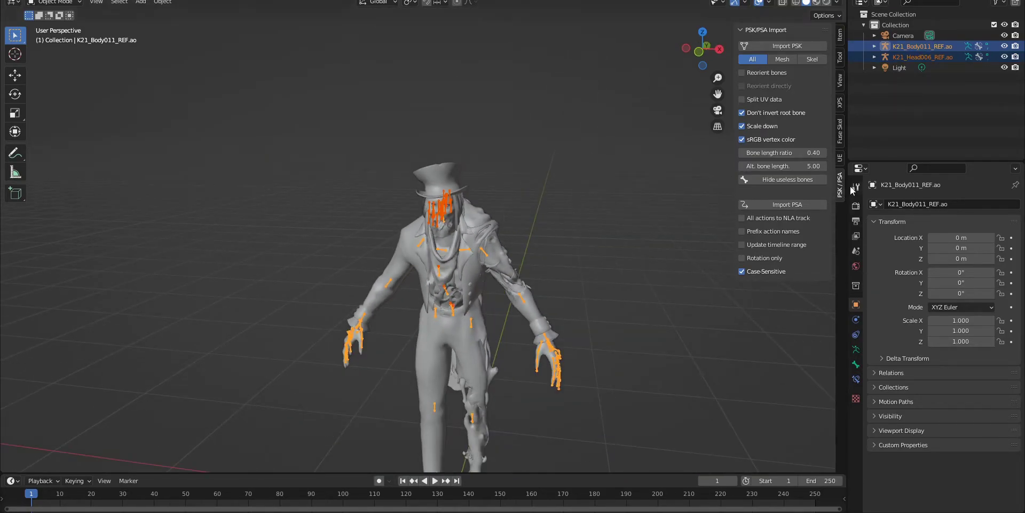
click(840, 131)
click(783, 119)
- Try rotating the fused armature to test whether head and body move together, and deselect it
scroll(761, 141, up, 5)
scroll(566, 245, down, 5)
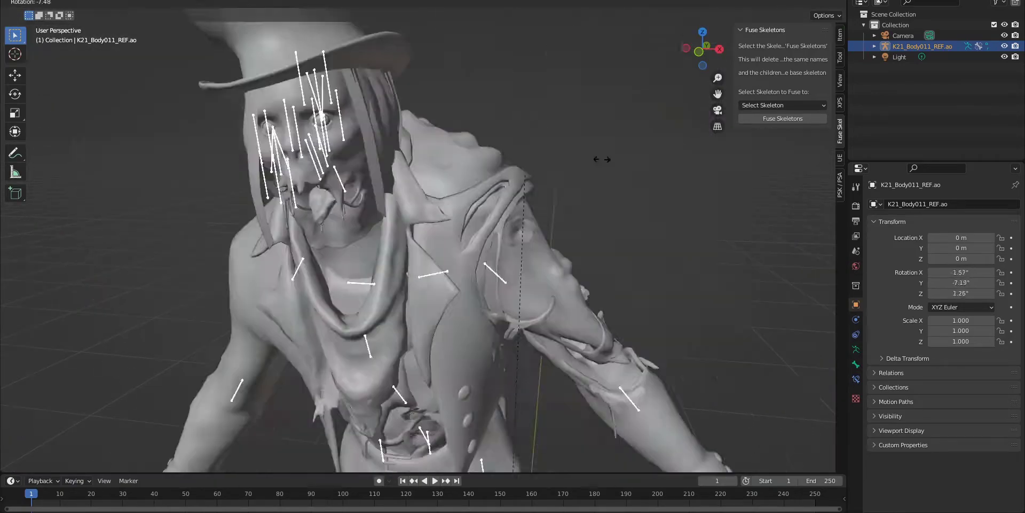
click(665, 188)
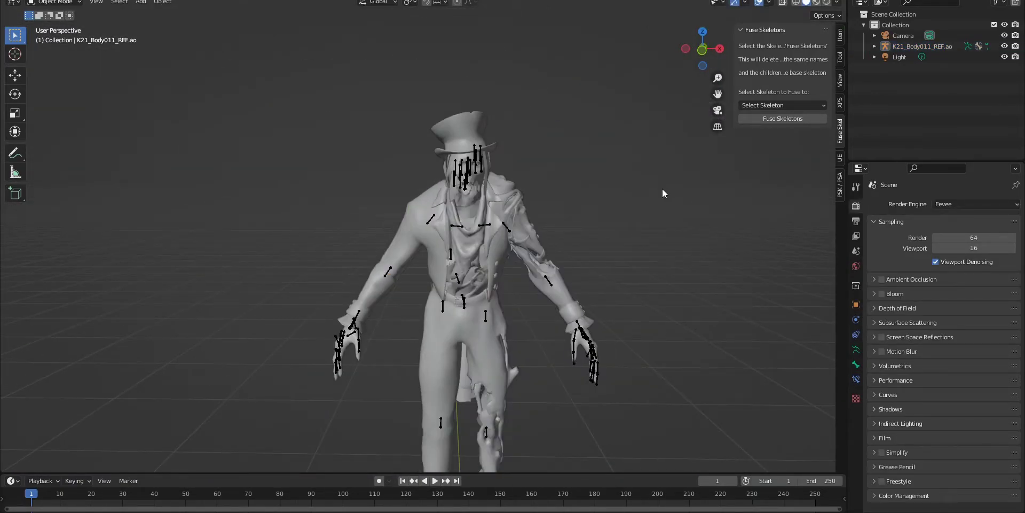
- Set the render engine to Cycles with GPU Compute as the device
click(957, 204)
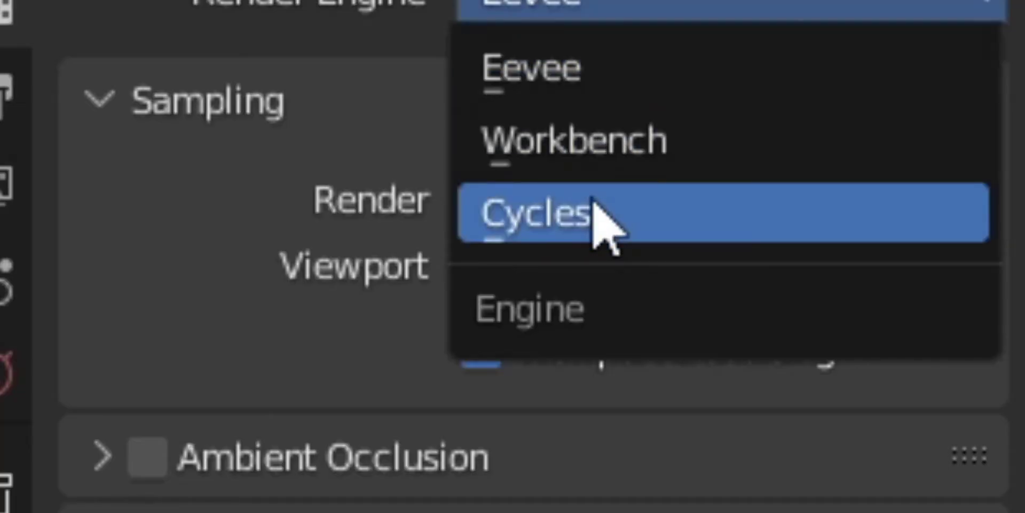
click(953, 241)
click(958, 229)
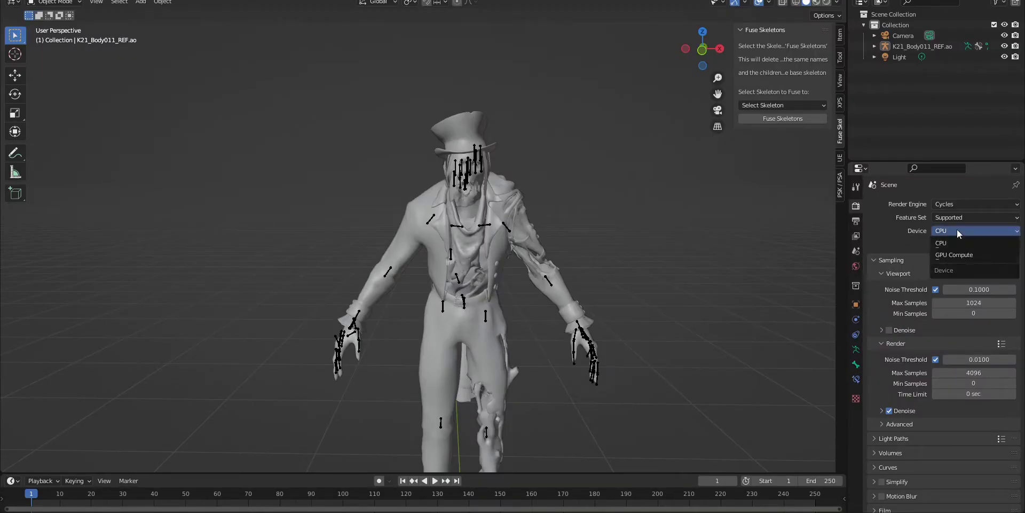
click(969, 257)
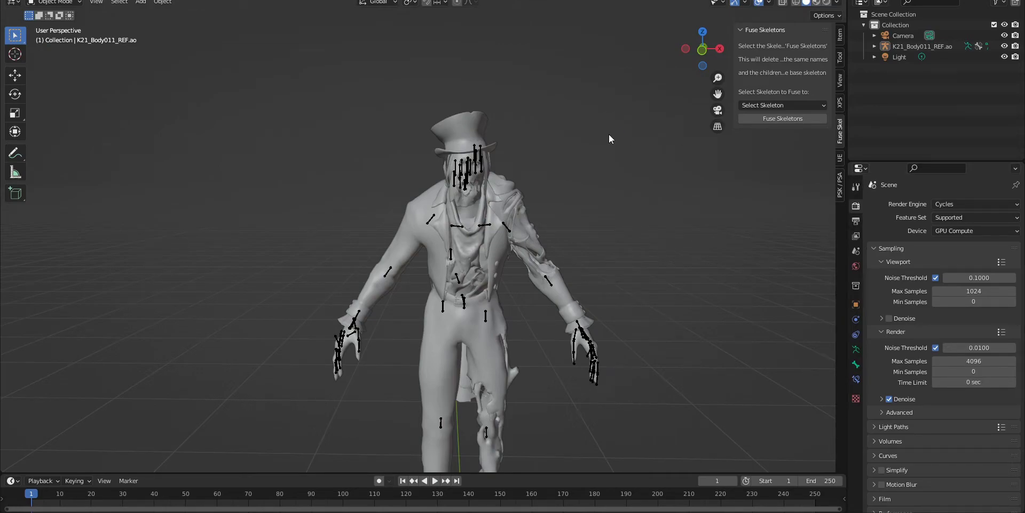
- Preview the character in Rendered viewport shading with the overlays hidden, and return to solid shading with overlays
scroll(591, 149, up, 2)
middle_drag(588, 152, 599, 143)
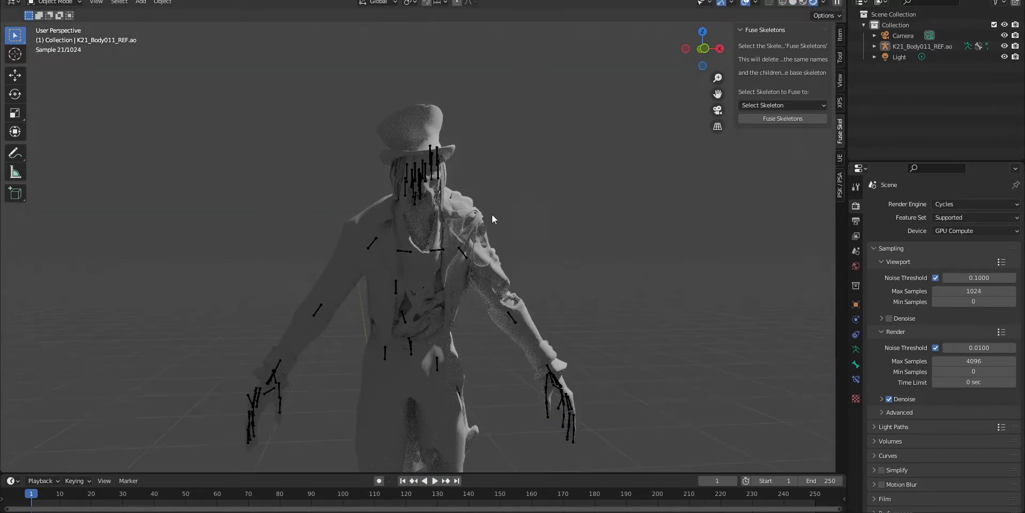
middle_drag(492, 215, 454, 223)
middle_drag(684, 11, 357, 176)
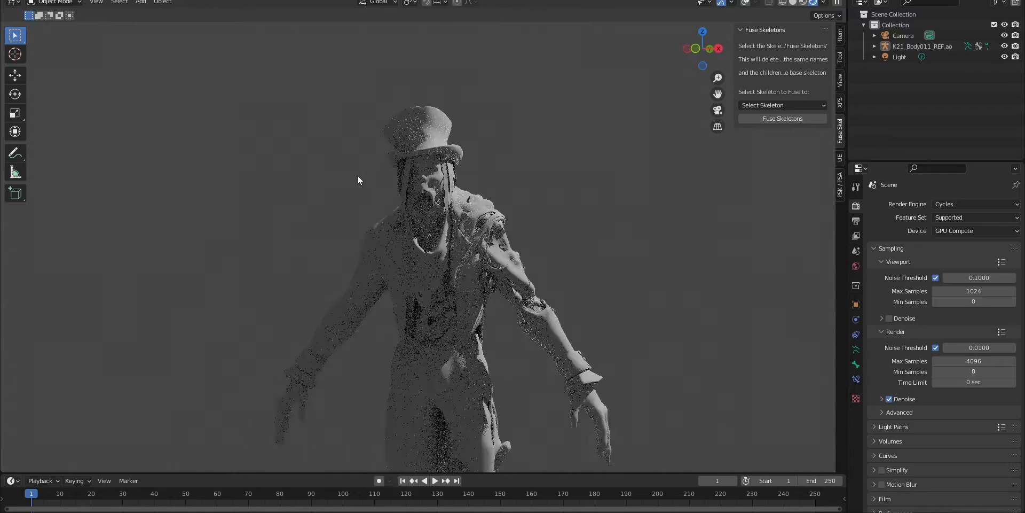
scroll(689, 230, up, 5)
scroll(680, 219, down, 5)
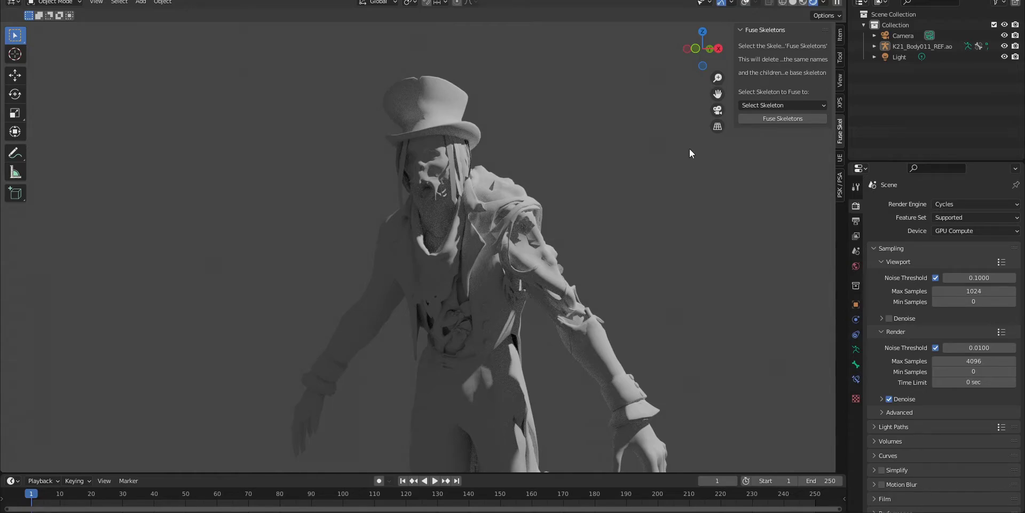
middle_drag(586, 138, 563, 121)
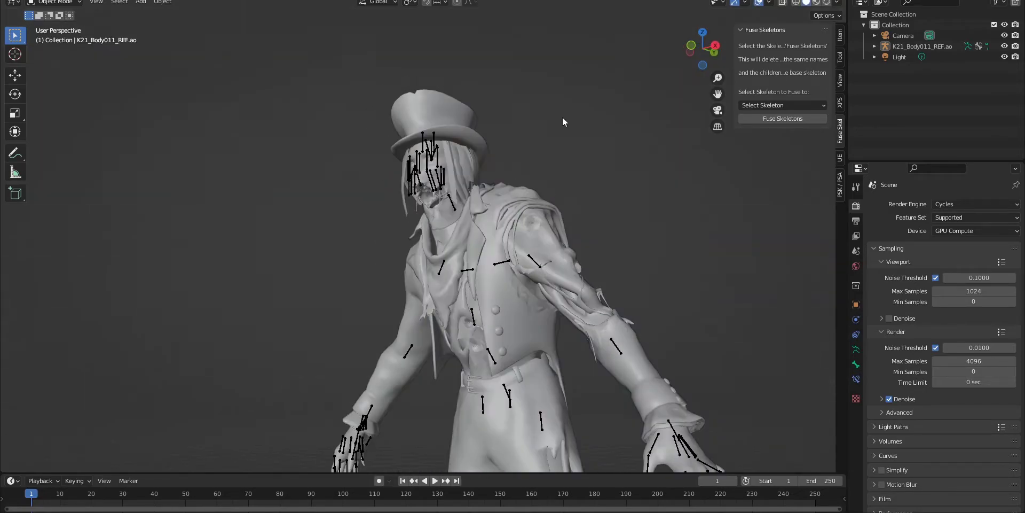
- Switch the viewport to Material Preview shading and inspect the character's head and torso
click(816, 2)
mouse_move(624, 108)
middle_down()
mouse_move(574, 171)
mouse_move(619, 177)
mouse_move(587, 184)
mouse_move(322, 162)
middle_up()
scroll(413, 141, up, 3)
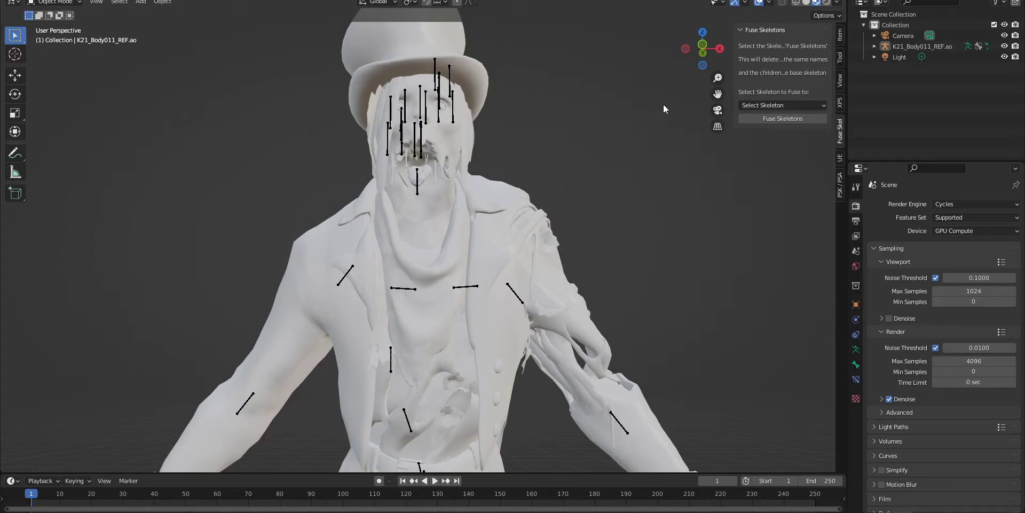
scroll(630, 79, down, 2)
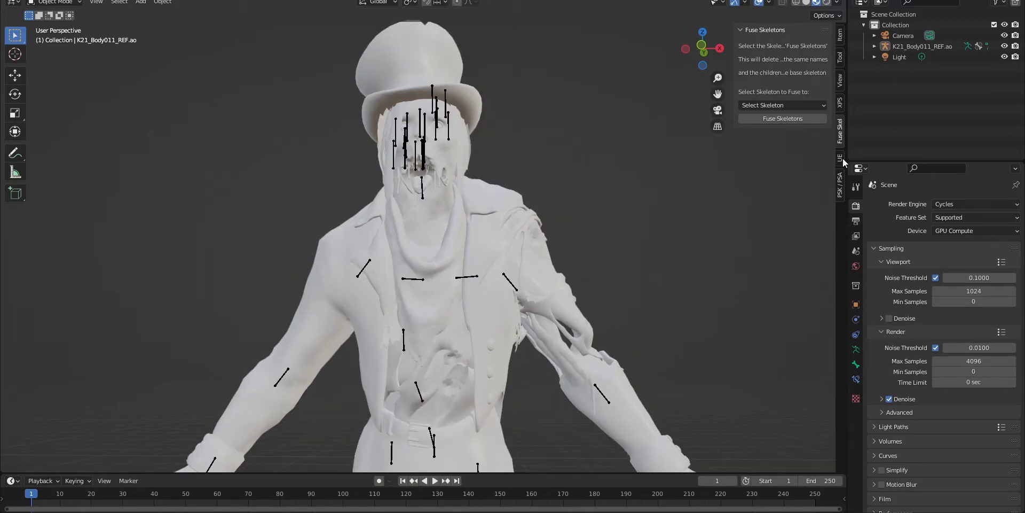
- Set the Unreal Engine shader map folder to BIG BOI BLIGHT\Game on the Desktop
click(841, 159)
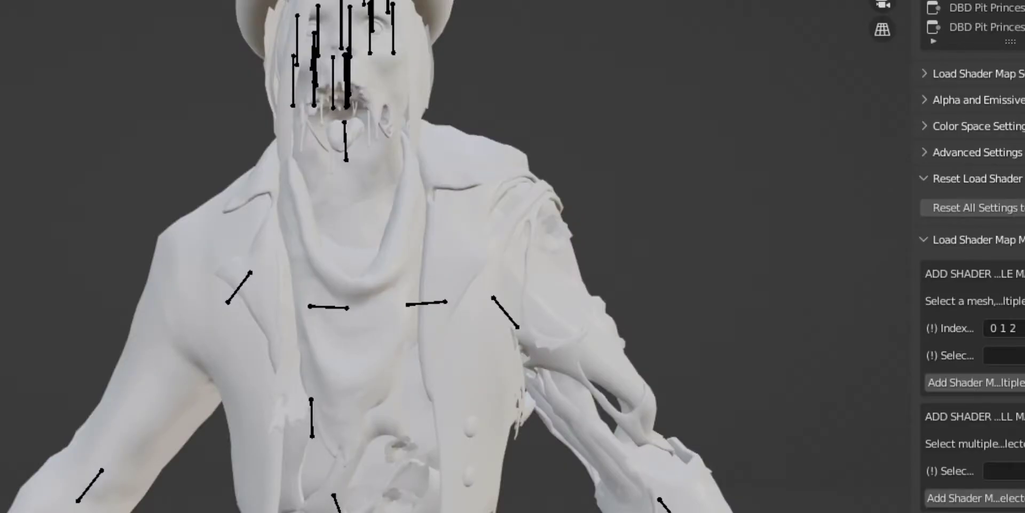
click(850, 280)
click(53, 356)
click(71, 490)
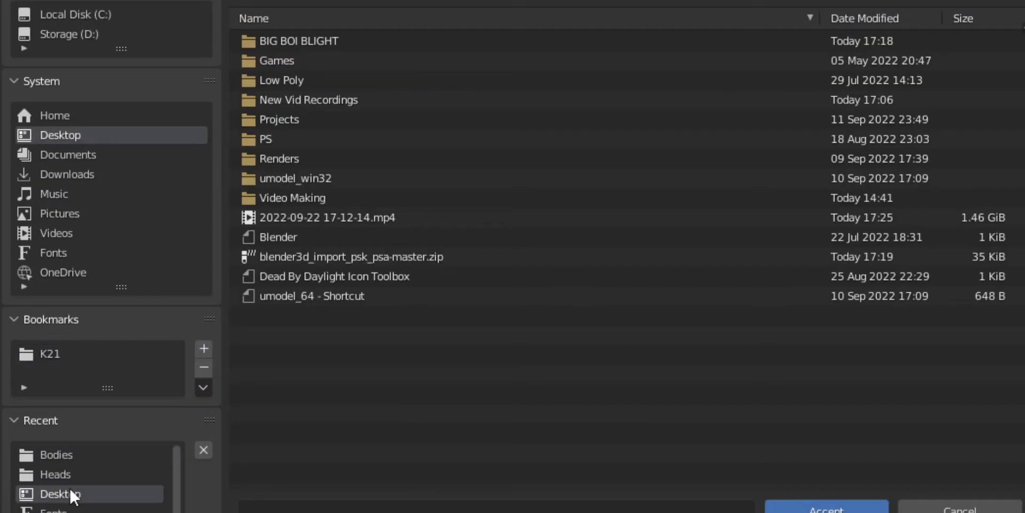
double_click(338, 46)
double_click(338, 56)
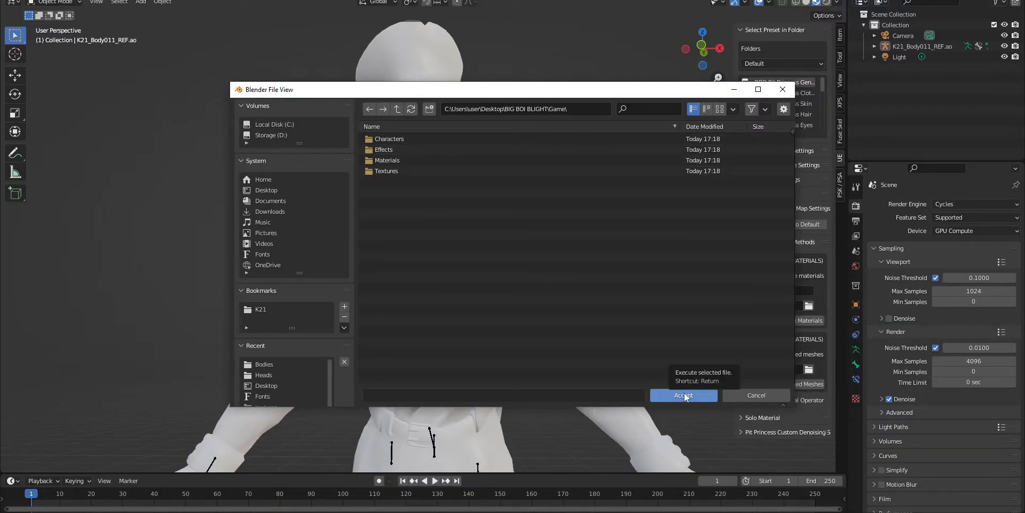
click(684, 395)
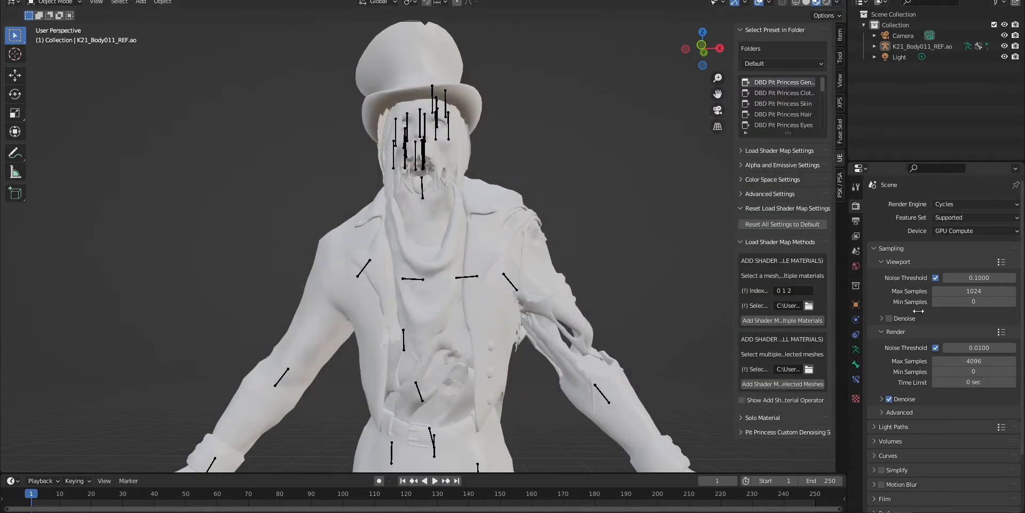
- Add the shader maps to the multiple materials of the head mesh K21_Head006_REF and view the textured face
click(369, 61)
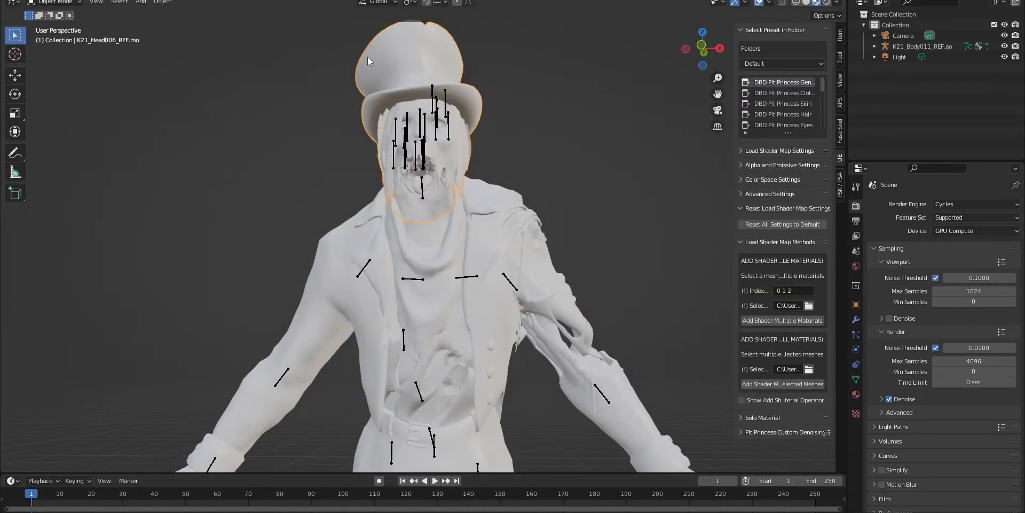
click(777, 320)
middle_drag(599, 228, 589, 243)
scroll(540, 161, up, 4)
shift+middle_drag(518, 98, 564, 256)
middle_drag(564, 267, 515, 204)
scroll(593, 232, down, 5)
- Add the shader maps to the materials of the body mesh K21_Body011_REF
click(515, 204)
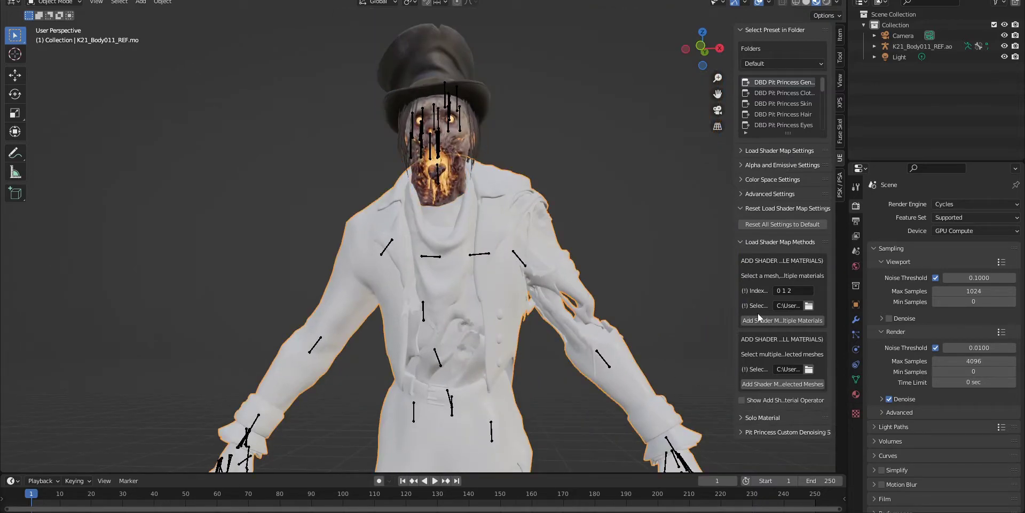
scroll(501, 193, up, 2)
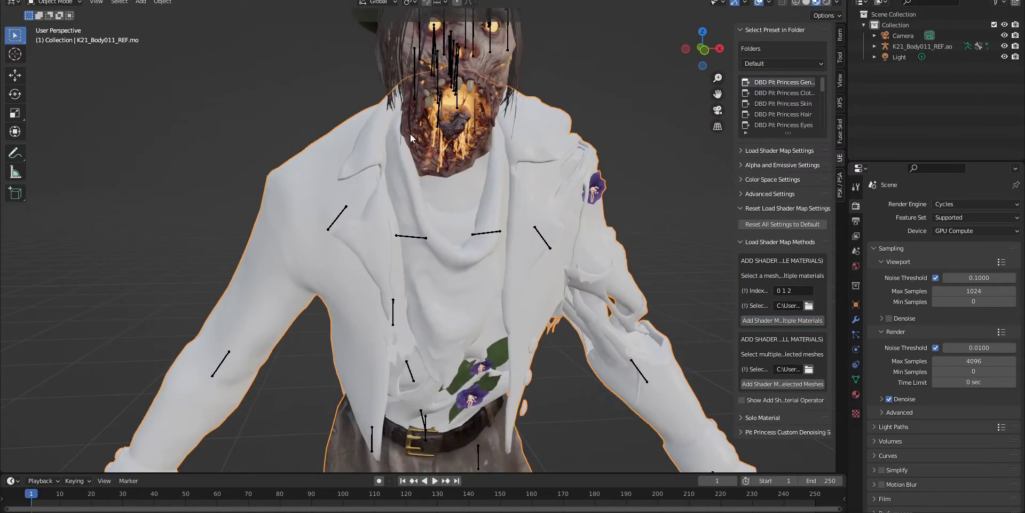
middle_drag(556, 203, 460, 198)
scroll(460, 197, down, 6)
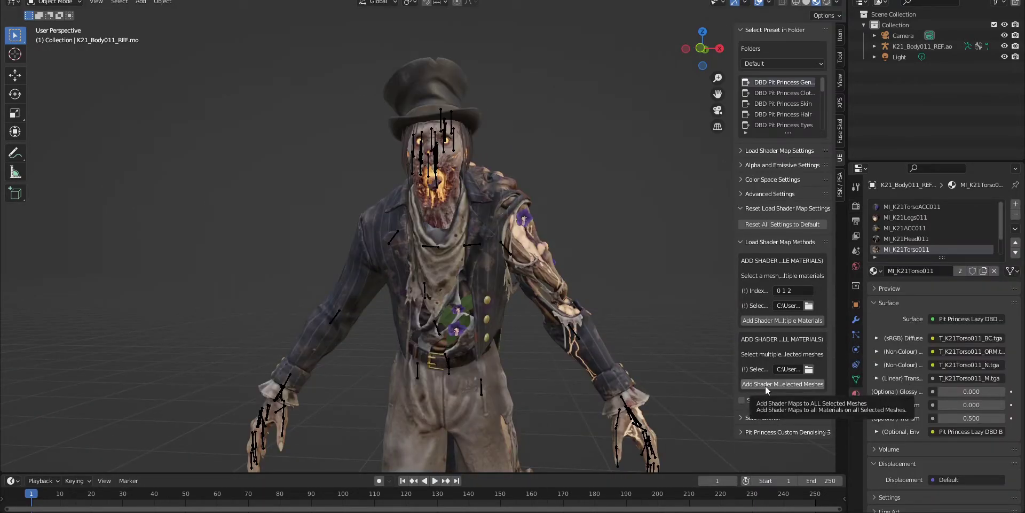
- Hide the sidebar and examine the textured Blight character up close and from a distance
scroll(535, 190, down, 5)
scroll(533, 191, up, 5)
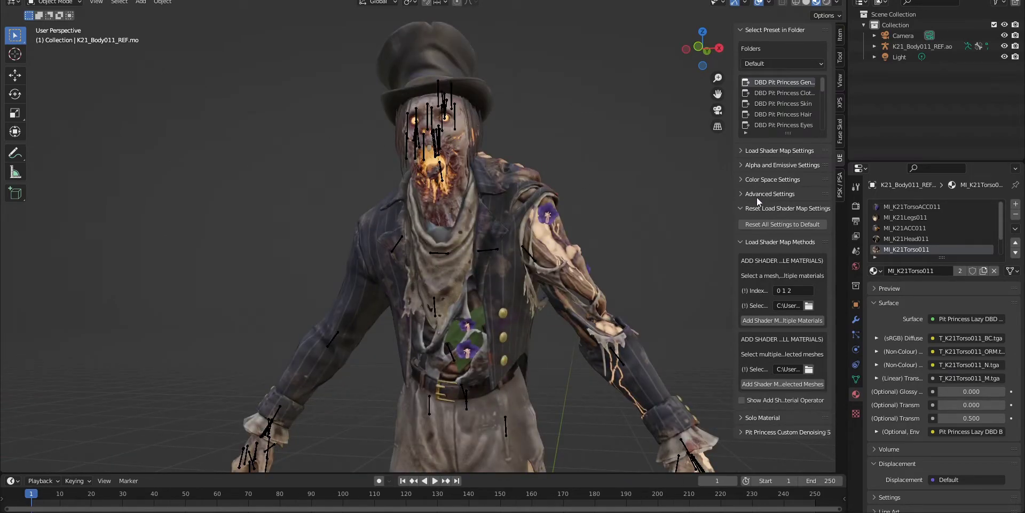
key(n)
scroll(503, 405, up, 5)
middle_drag(508, 344, 479, 336)
scroll(498, 294, down, 11)
scroll(390, 331, up, 3)
shift+middle_drag(382, 332, 405, 258)
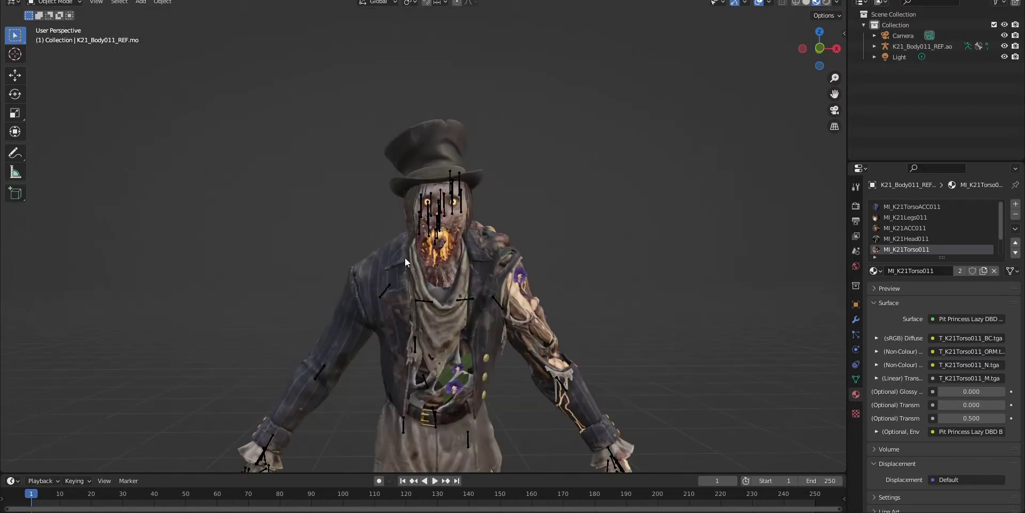
- Select the K21_Body011_REF armature and switch it to Pose Mode
click(460, 187)
click(448, 185)
click(447, 184)
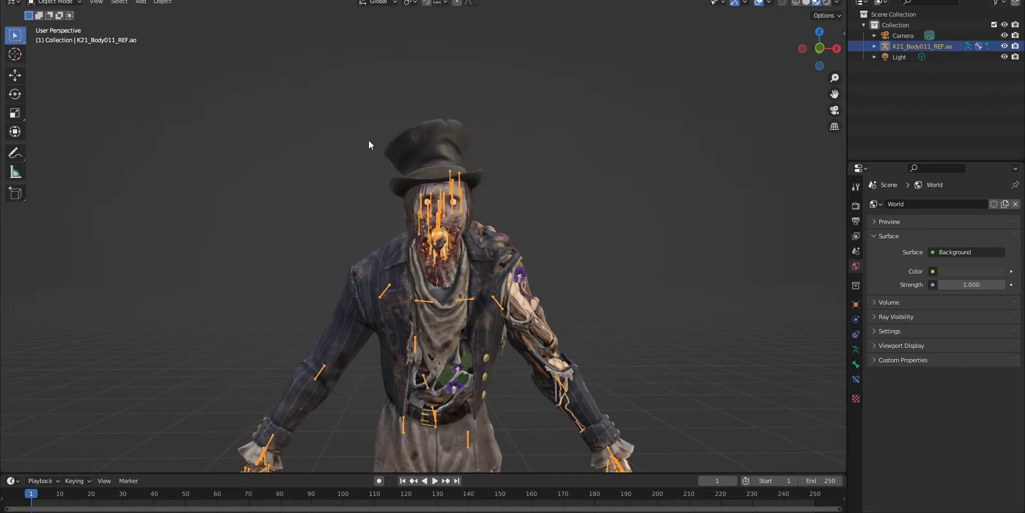
click(54, 6)
click(54, 36)
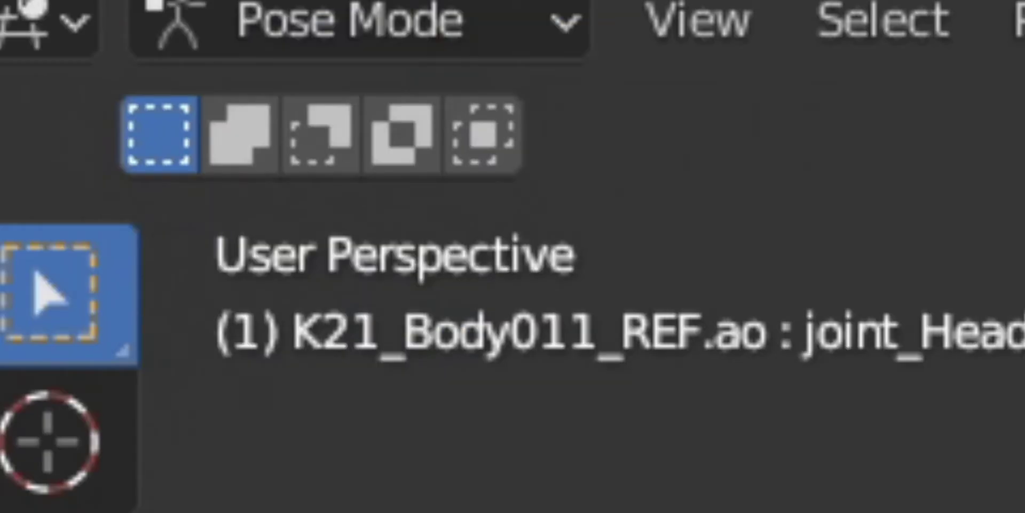
- Select the right shoulder bone and try rotating and scaling it freely
scroll(334, 137, up, 4)
click(334, 133)
key(r)
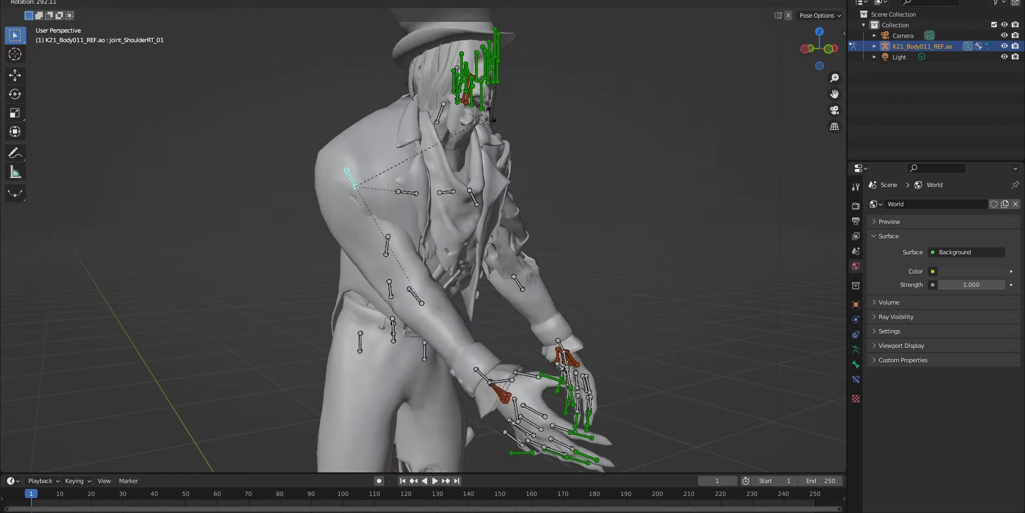
right_click(465, 261)
key(s)
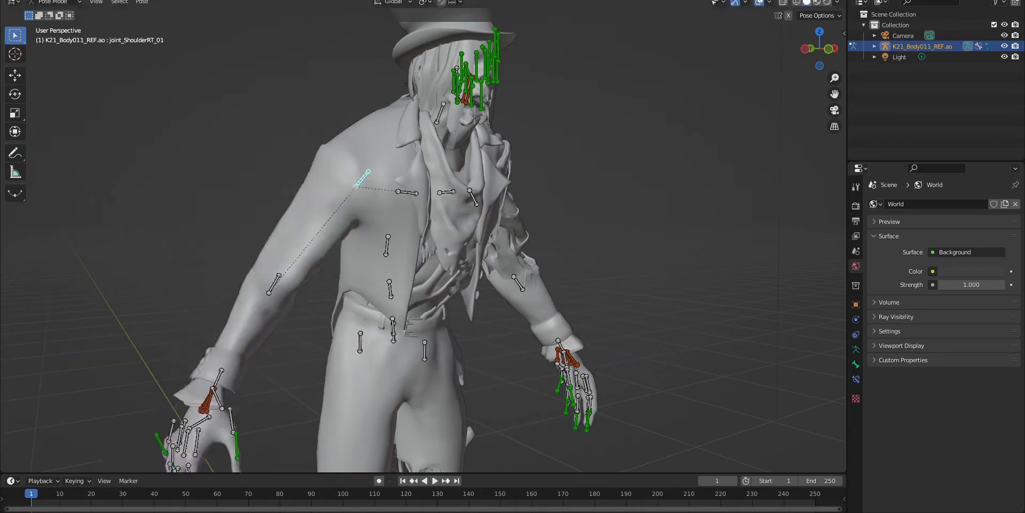
key(Escape)
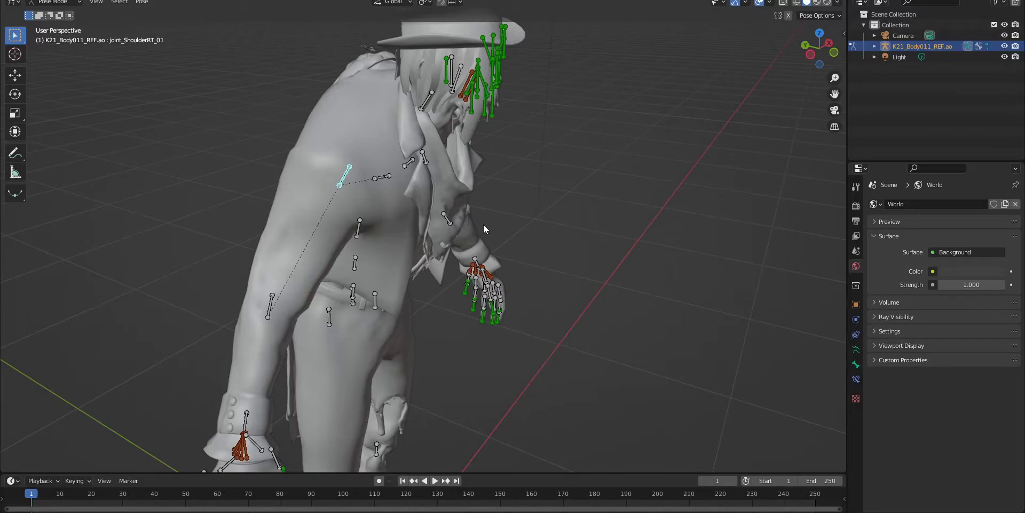
- Try rotating the right shoulder bone freely and along the global X axis
key(r)
right_click(440, 184)
middle_drag(440, 184, 422, 189)
key(r)
key(x)
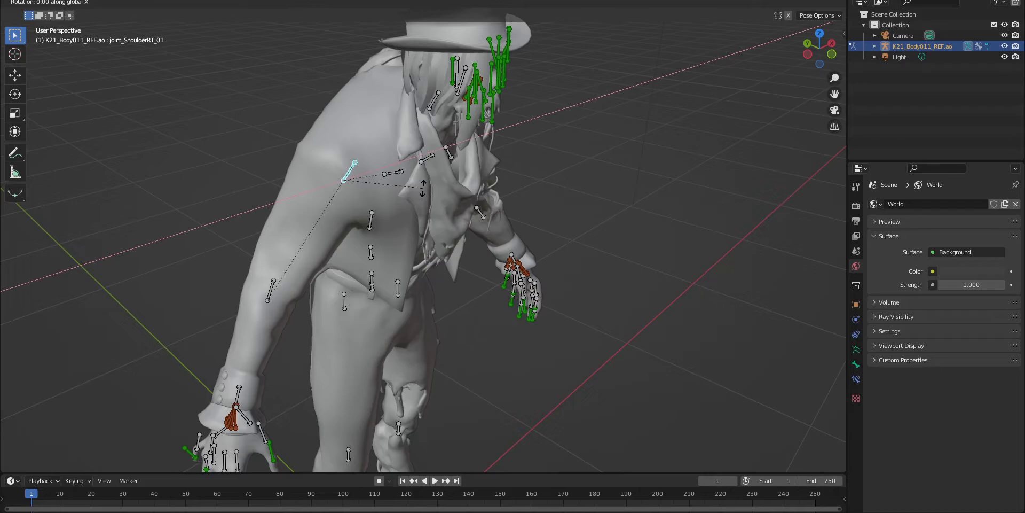
right_click(614, 233)
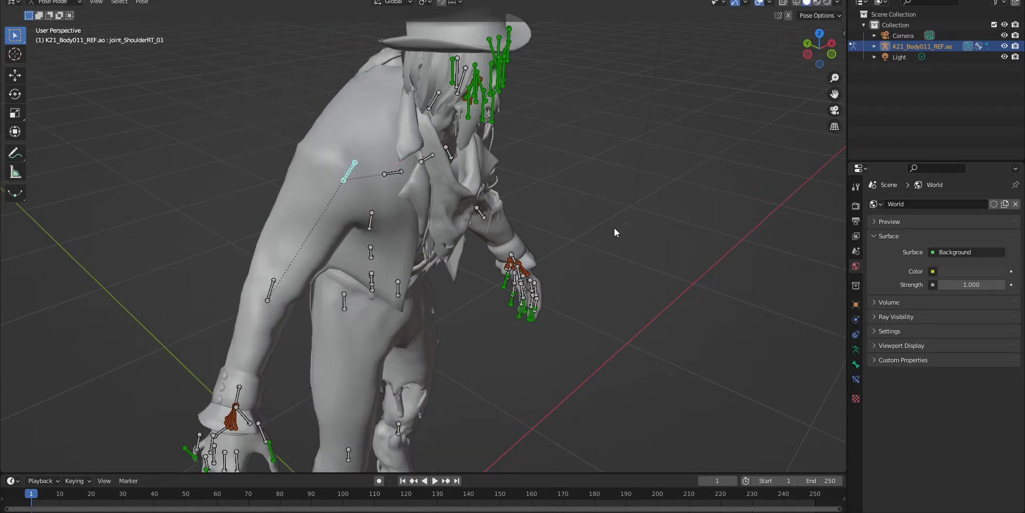
- Try rotating the right shoulder bone along the Y axis and rotating the head freely
scroll(441, 297, down, 6)
key(r)
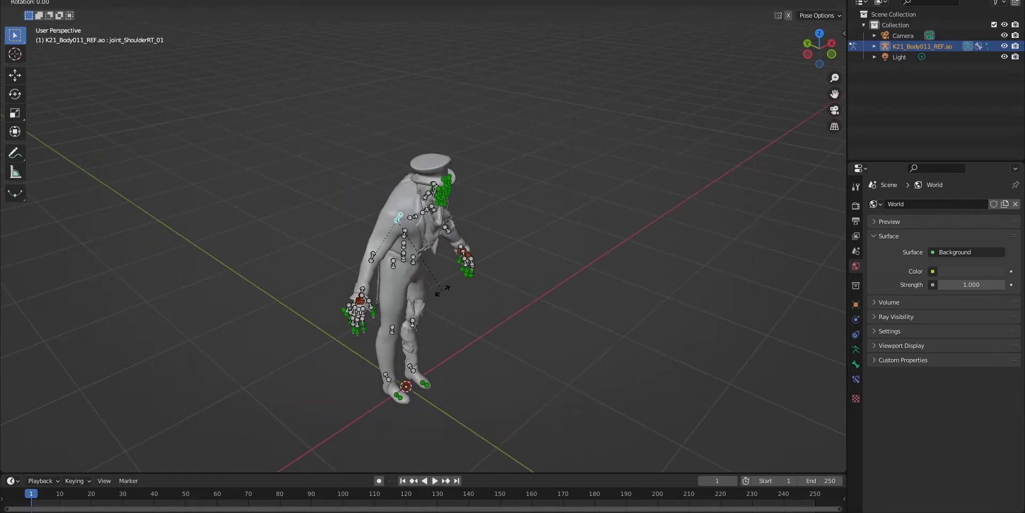
key(y)
click(594, 291)
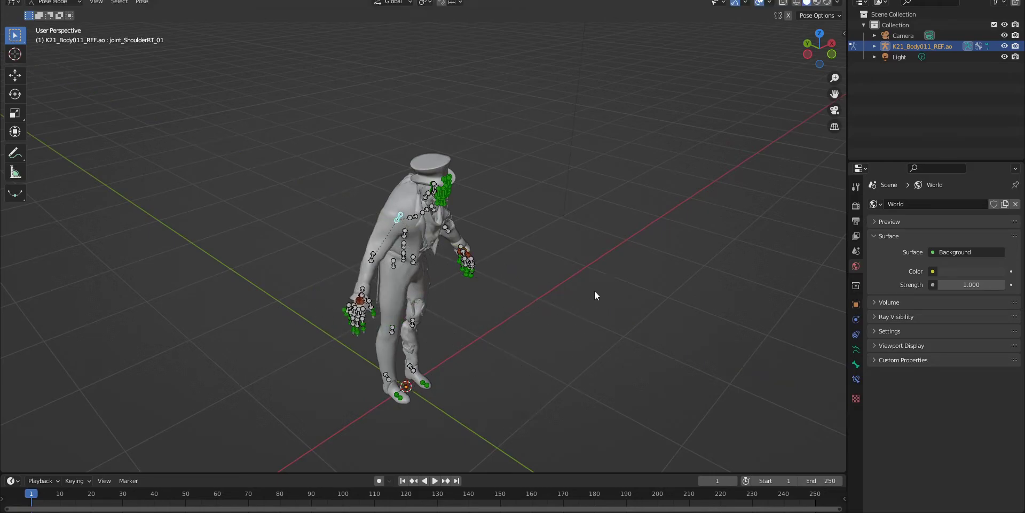
scroll(594, 291, up, 7)
key(r)
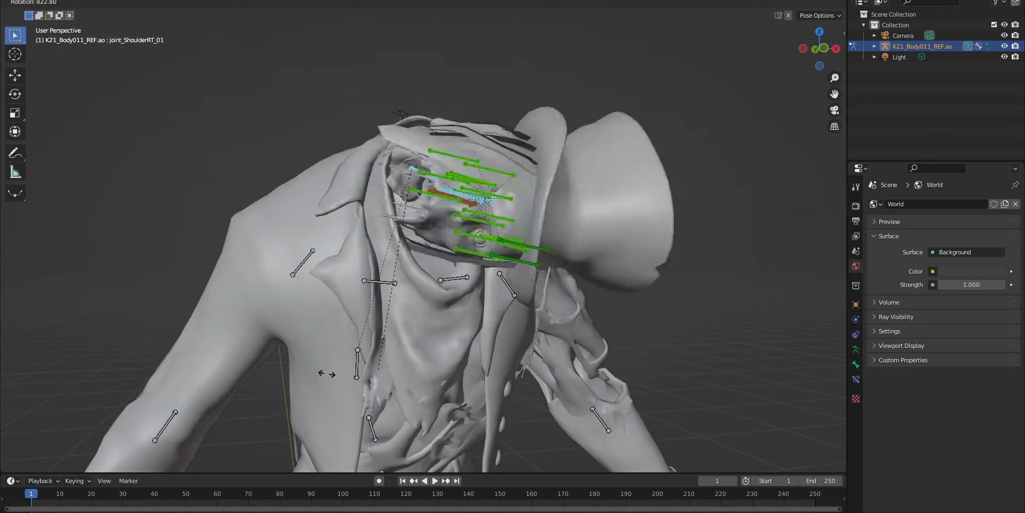
key(Escape)
scroll(457, 306, up, 5)
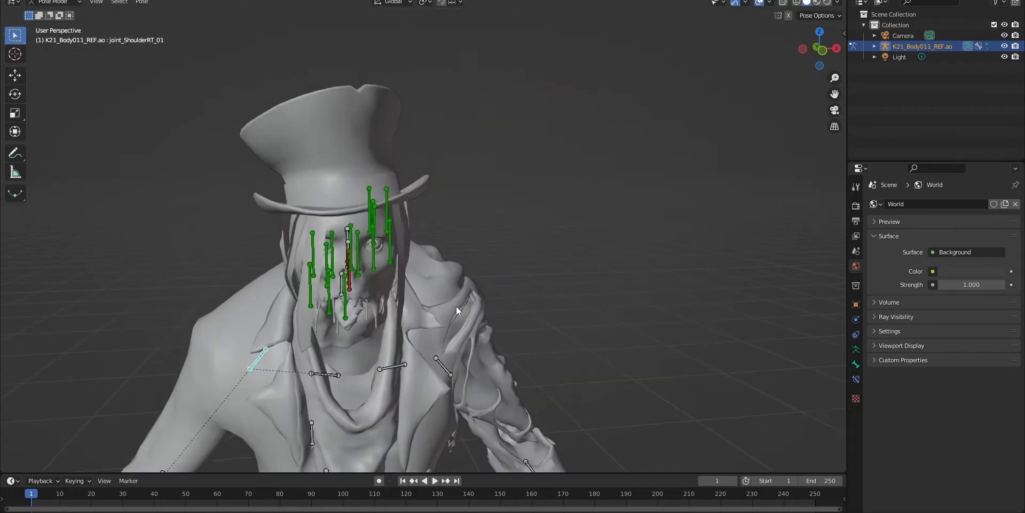
- Rotate the torso bones, including joint_TorsoB_01, to start posing the upper body
scroll(444, 242, up, 3)
shift+middle_drag(445, 241, 568, 256)
scroll(454, 236, down, 9)
click(413, 230)
key(r)
key(x)
click(459, 299)
click(388, 323)
key(r)
middle_drag(395, 320, 427, 310)
scroll(422, 256, up, 3)
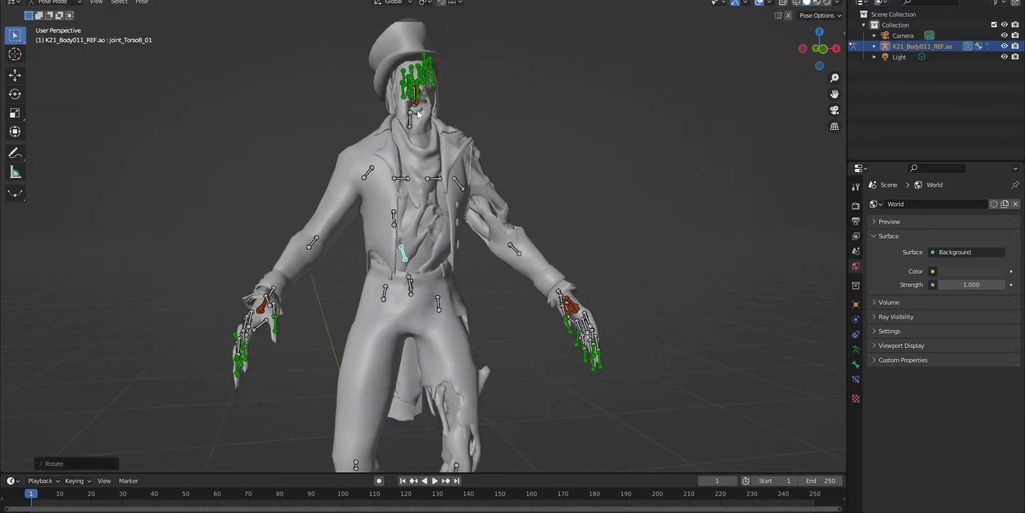
- Rotate the right elbow bone about the Z axis to bend the forearm in toward the waist
key(r)
middle_drag(508, 206, 630, 214)
key(r)
click(511, 330)
middle_drag(510, 335, 406, 342)
key(r)
key(z)
click(422, 368)
scroll(443, 378, up, 3)
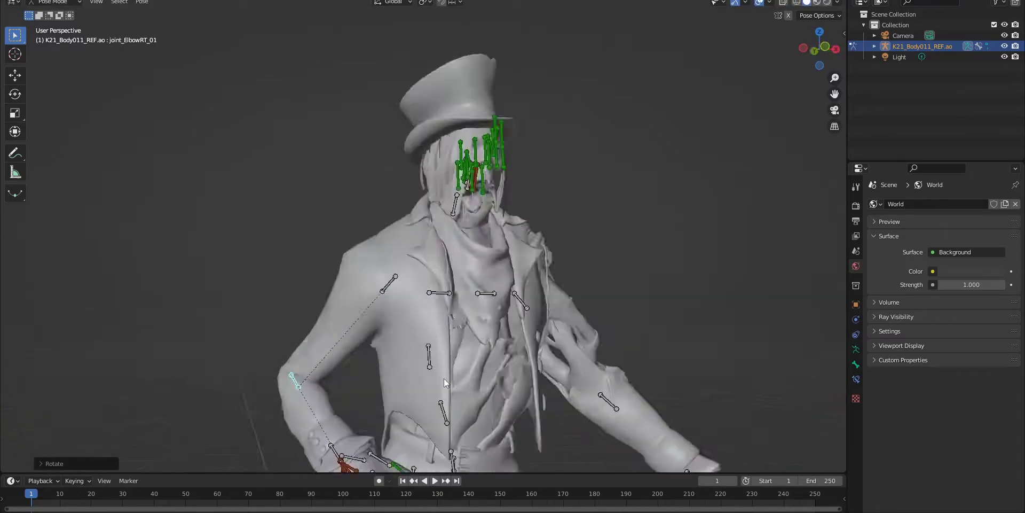
- Refine the right elbow and shoulder bone rotations to rest the right hand on the hip
middle_drag(444, 379, 540, 353)
key(r)
click(410, 337)
middle_drag(410, 337, 534, 329)
scroll(468, 301, down, 4)
click(385, 248)
key(r)
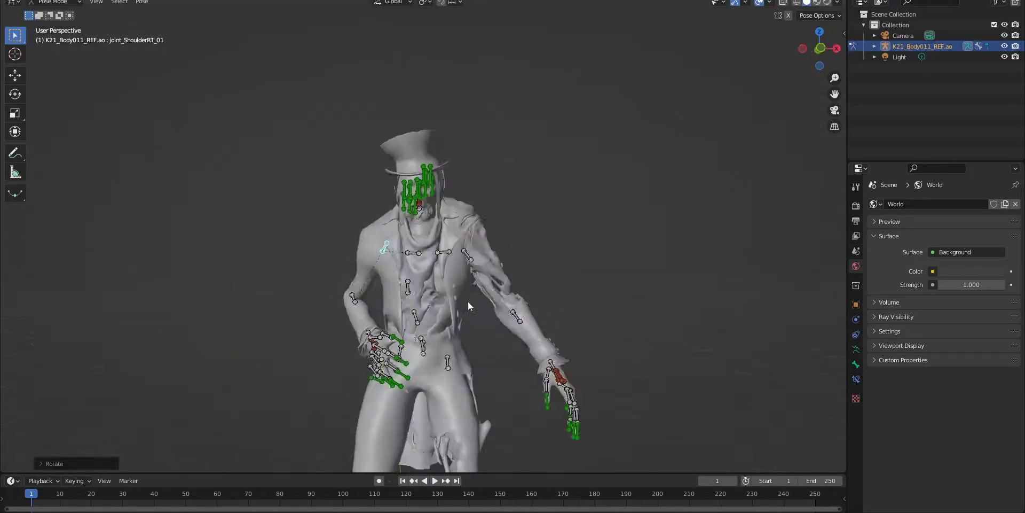
middle_drag(468, 302, 523, 315)
key(r)
key(r)
click(442, 267)
key(r)
click(509, 323)
- Rotate the left arm bones to raise the left arm beside the head
middle_drag(614, 251, 453, 315)
click(491, 195)
key(r)
middle_drag(501, 107, 539, 128)
click(376, 337)
middle_drag(619, 257, 460, 262)
key(r)
click(599, 267)
middle_drag(427, 213, 416, 161)
click(510, 374)
- Bend the left forearm and wrist so that the left hand reaches the hat brim
middle_drag(565, 263, 406, 251)
click(470, 213)
key(r)
middle_drag(454, 214, 497, 267)
click(414, 139)
middle_drag(438, 161, 483, 151)
click(376, 361)
key(r)
click(582, 339)
- Rotate the left hand's finger bones about their local Z axes to curl them at the hat brim
scroll(521, 186, down, 4)
scroll(522, 186, up, 6)
click(469, 155)
key(r)
key(z)
key(z)
click(517, 174)
click(398, 198)
key(r)
key(z)
key(z)
click(443, 200)
middle_drag(443, 200, 440, 213)
scroll(484, 203, down, 5)
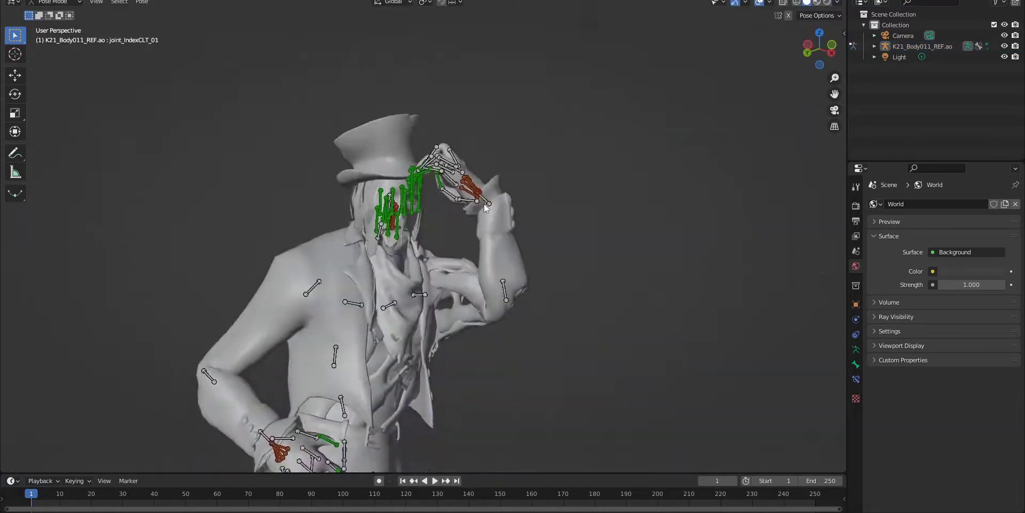
- Switch to Material Preview shading and adjust the left index finger bone at the hat brim
click(817, 2)
scroll(406, 160, up, 8)
click(475, 80)
key(r)
scroll(529, 203, down, 5)
scroll(529, 198, down, 3)
- Check the pose with the overlays hidden, and return to Solid shading with the overlays shown
click(759, 2)
mouse_move(534, 208)
middle_down()
mouse_move(502, 213)
mouse_move(541, 209)
middle_up()
click(760, 2)
click(807, 2)
scroll(541, 209, up, 2)
click(465, 121)
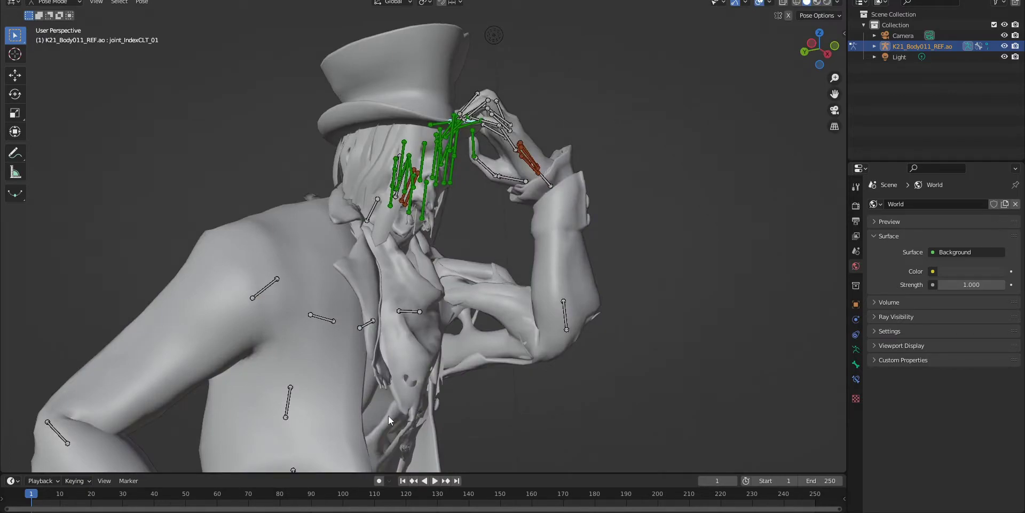
- Return to Object Mode and hide the K21_Body011_REF armature in the viewport
click(53, 2)
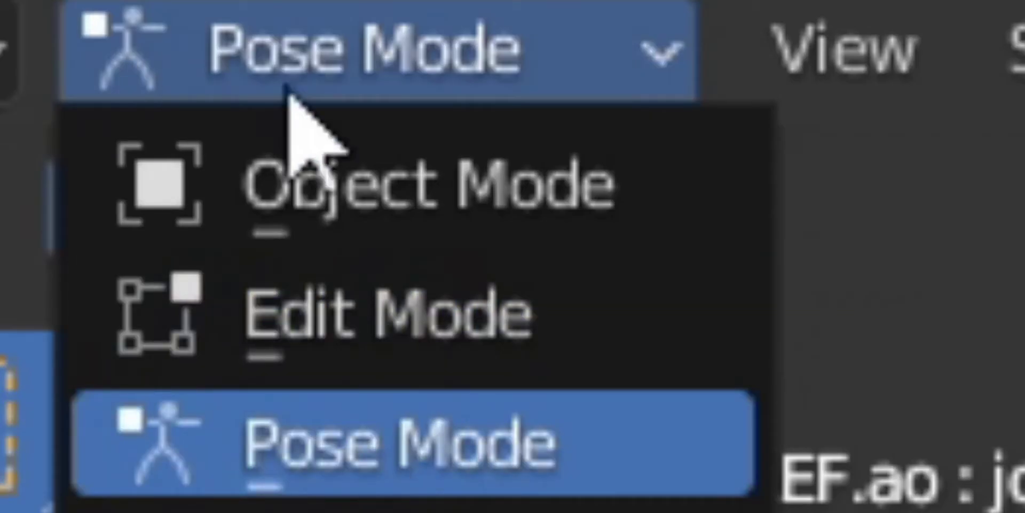
click(49, 12)
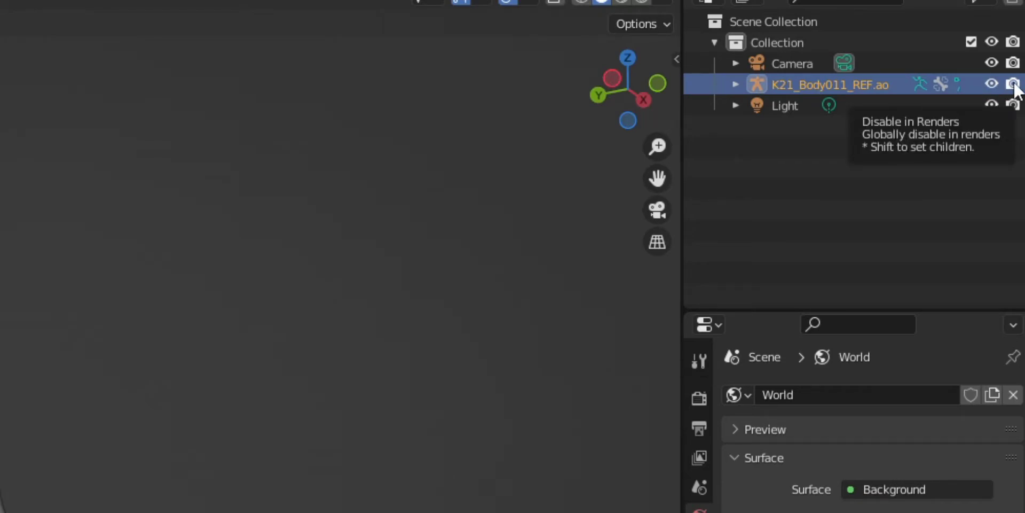
click(992, 84)
mouse_move(304, 300)
middle_down()
mouse_move(183, 309)
mouse_move(384, 323)
mouse_move(531, 319)
mouse_move(451, 237)
middle_up()
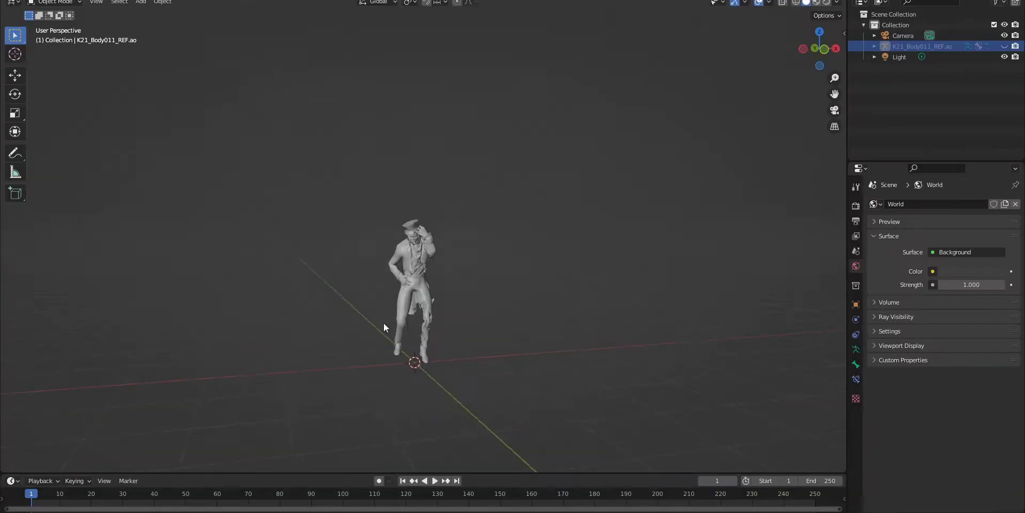
- Preview the posed character's upper body in Rendered viewport shading
scroll(530, 319, up, 8)
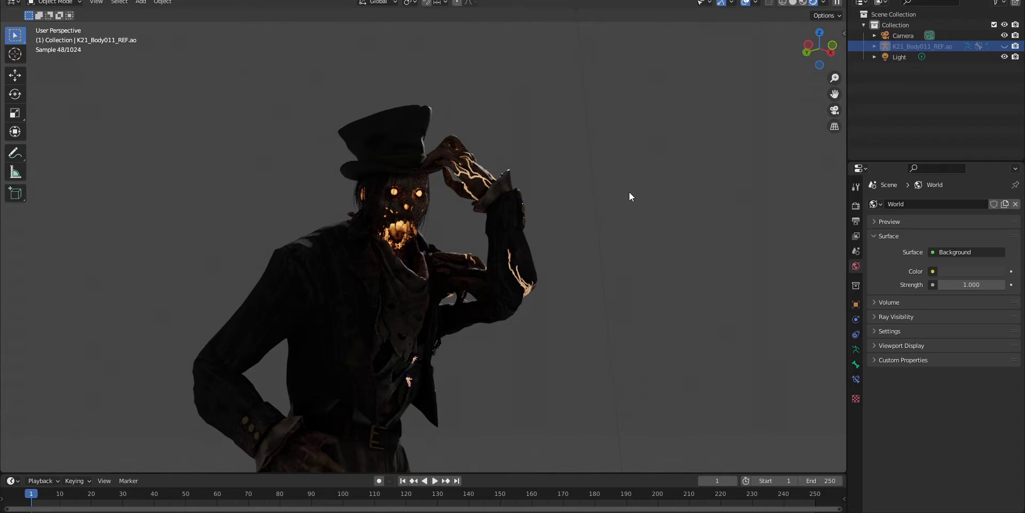
middle_drag(629, 193, 626, 195)
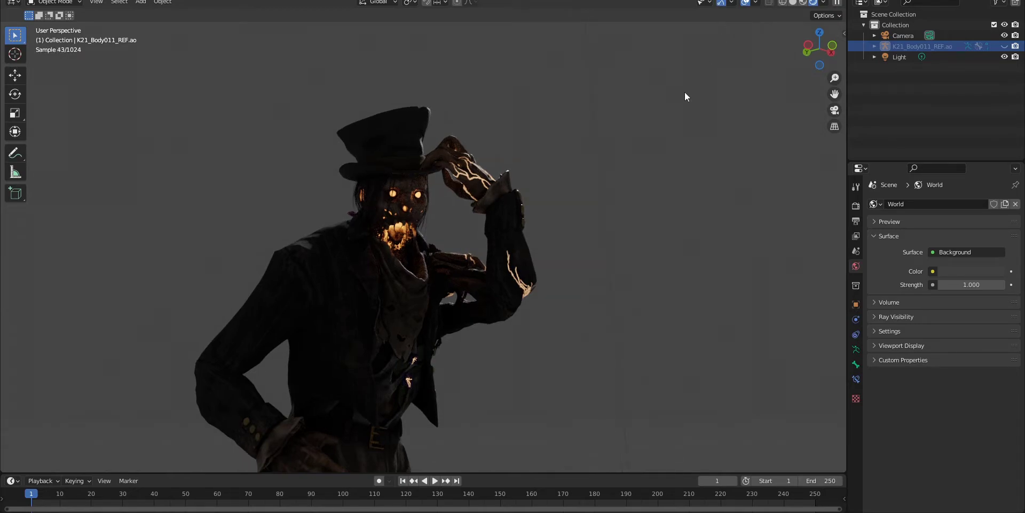
scroll(575, 218, up, 1)
scroll(575, 219, down, 1)
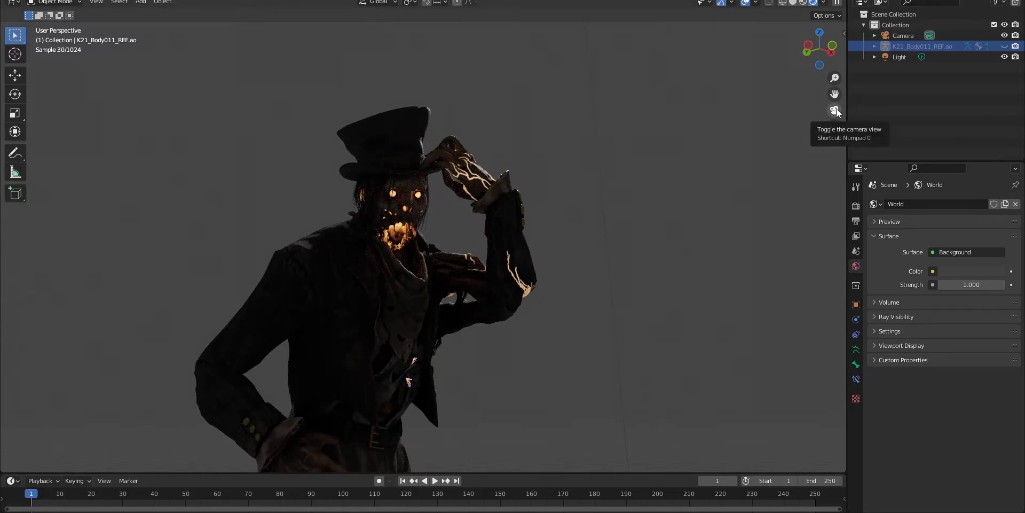
- Look at the scene through the camera, leave the camera view, and return to Solid shading
click(835, 110)
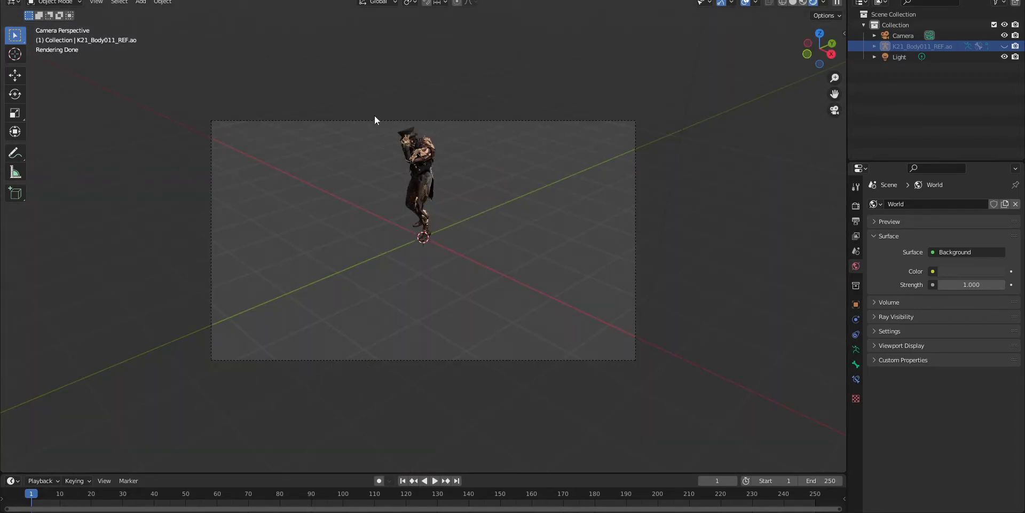
key(KP_0)
shift+middle_drag(569, 117, 550, 178)
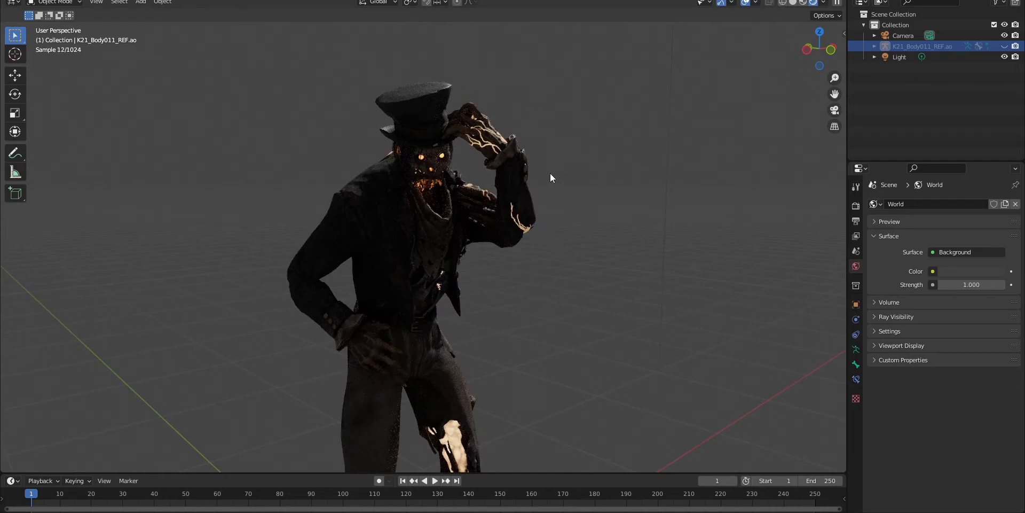
click(794, 3)
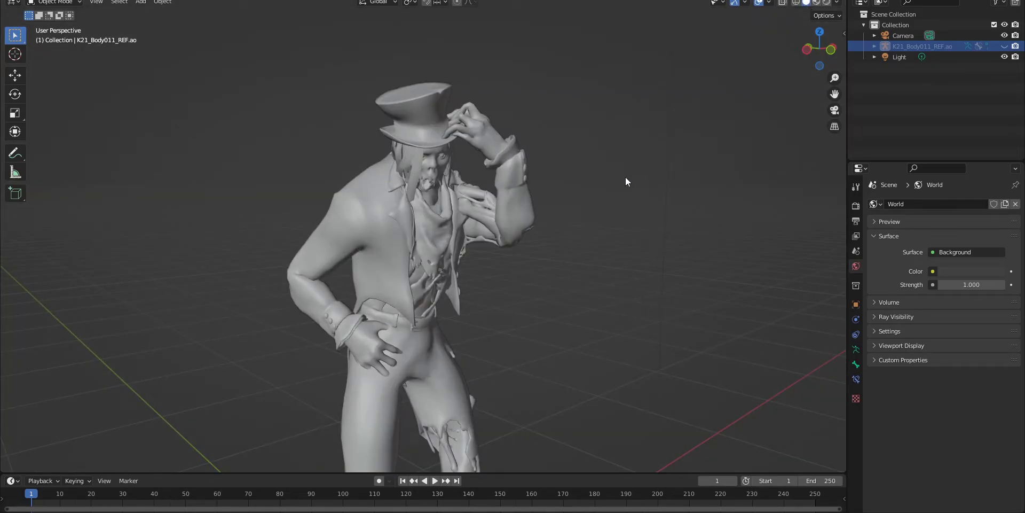
- Select the camera and use walk navigation to frame the character's upper body, top hat and raised arm from the front
click(833, 110)
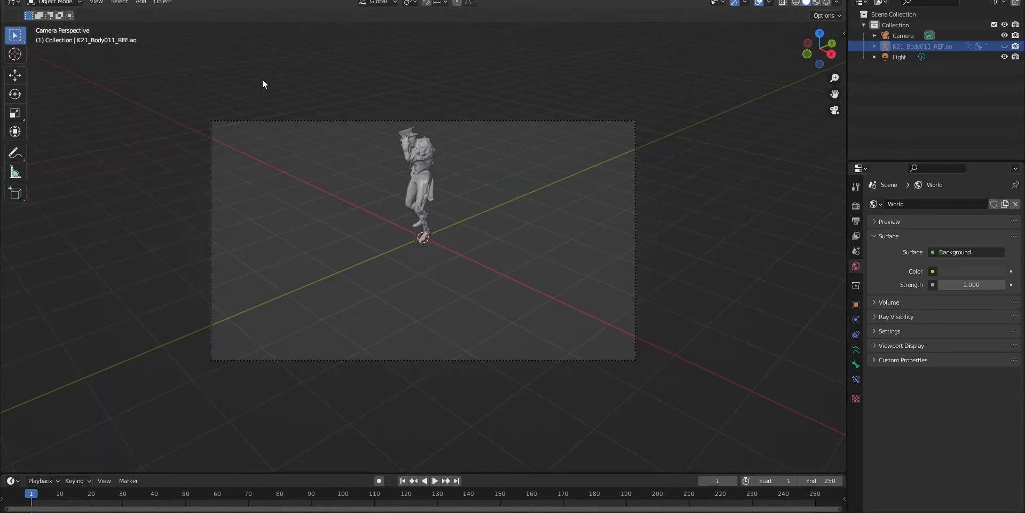
click(217, 119)
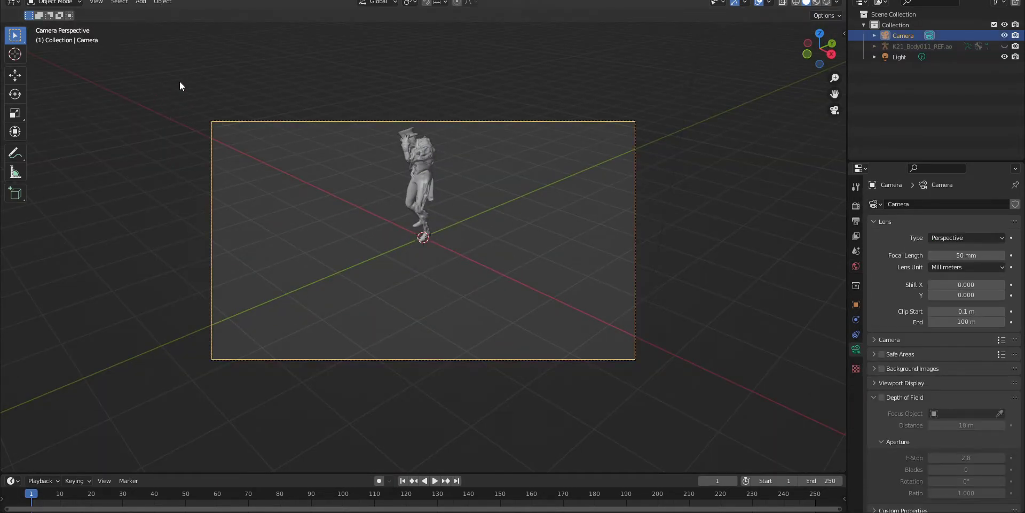
click(99, 4)
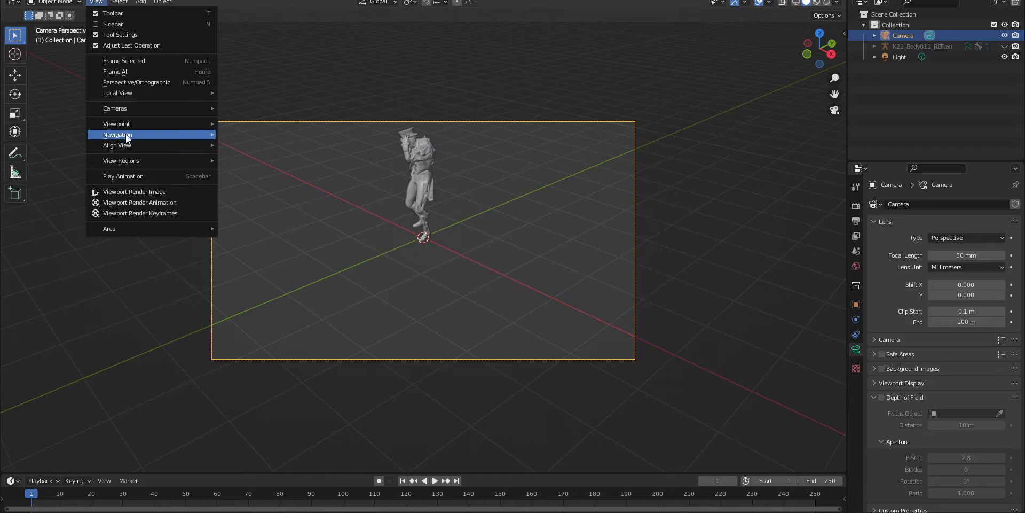
mouse_move(160, 135)
click(261, 331)
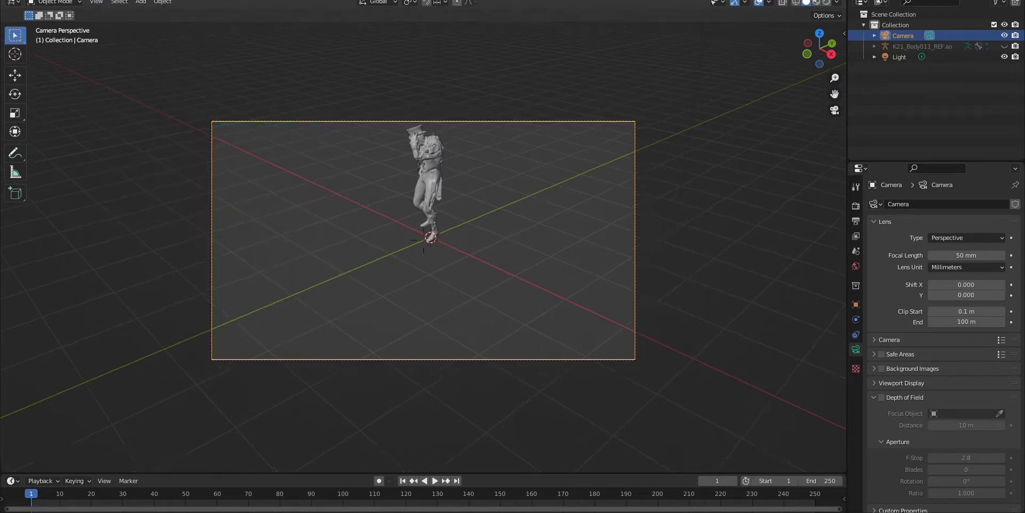
key(s)
key(d)
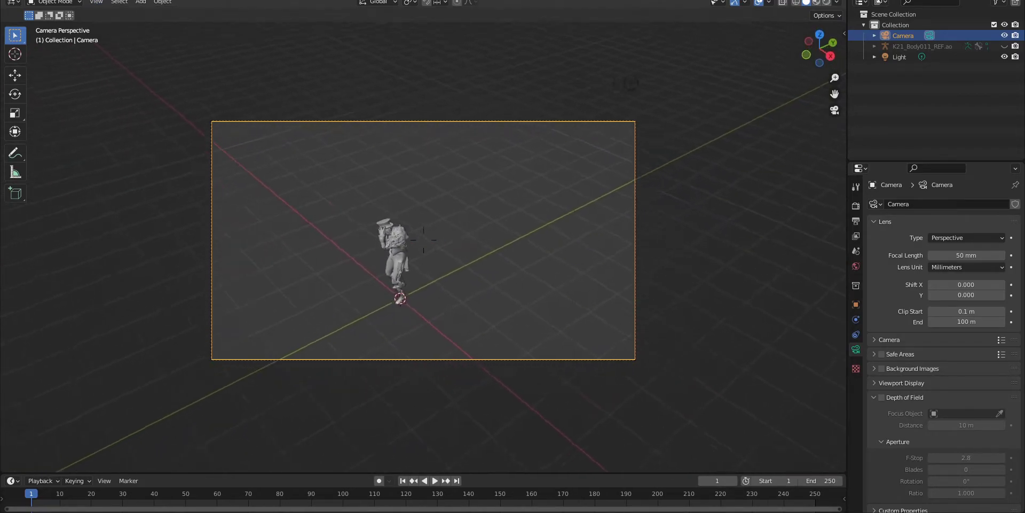
key(a)
key(w)
key(q)
key(e)
key(q)
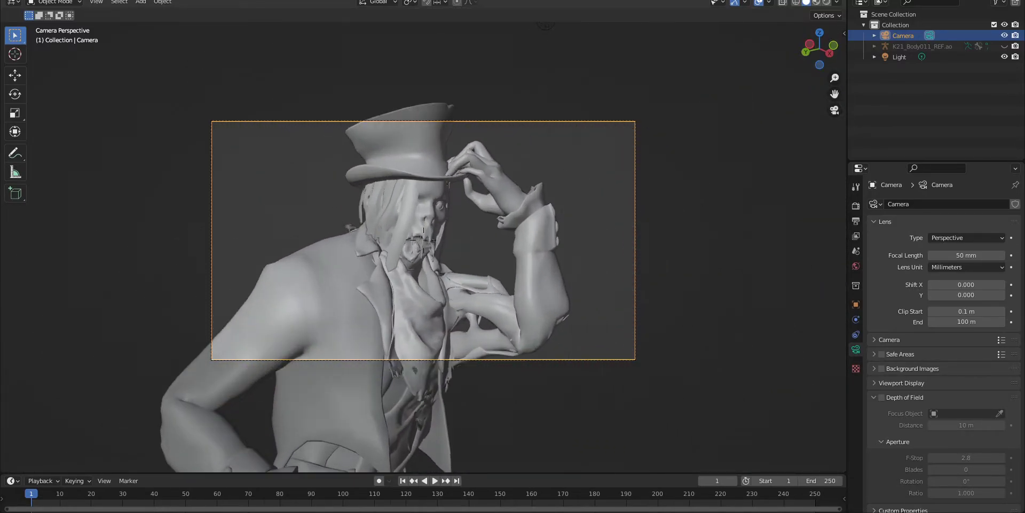
key(s)
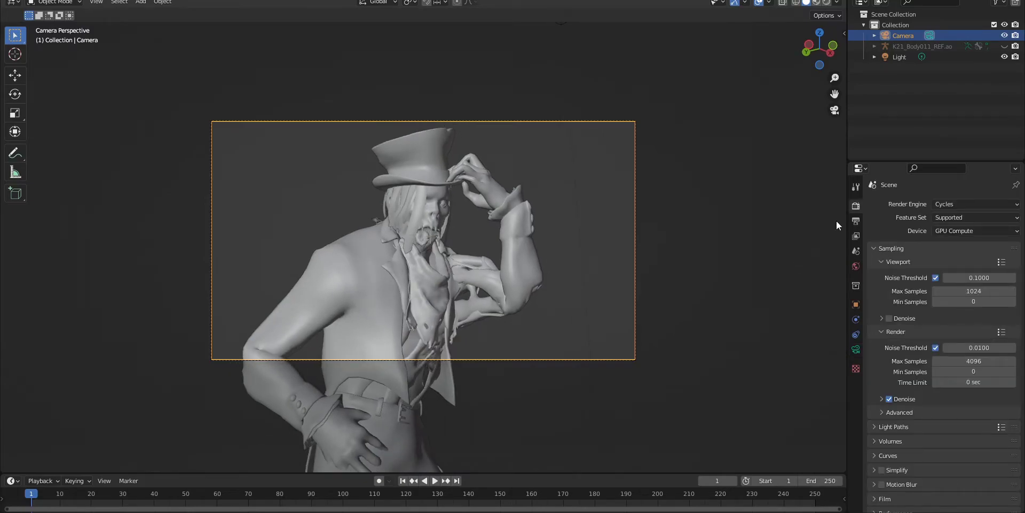
- Set the render resolution to 1280 × 720 px and switch the viewport to Rendered shading
click(855, 221)
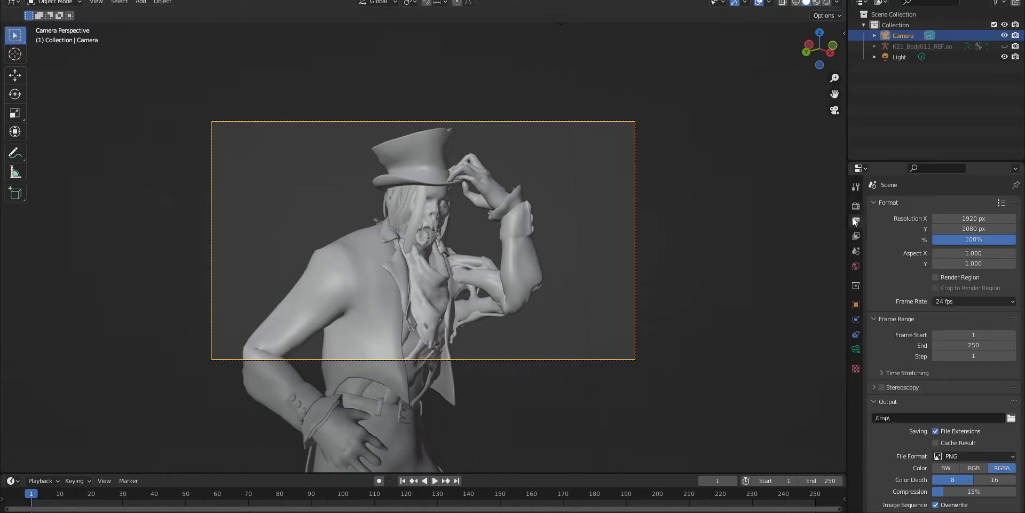
double_click(976, 219)
key(BackSpace)
key(BackSpace)
key(BackSpace)
key(BackSpace)
text(12)
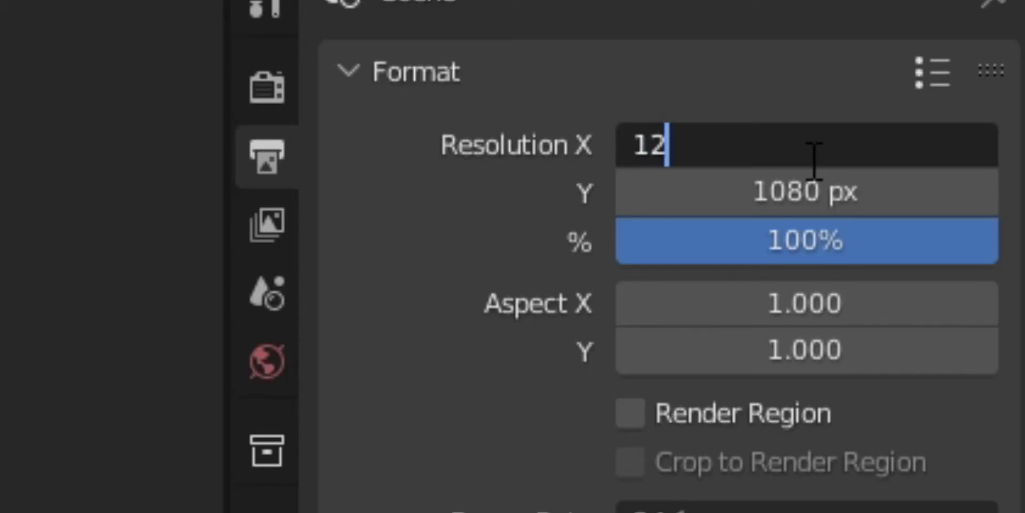
text(80)
key(Return)
double_click(873, 193)
text(720)
key(Return)
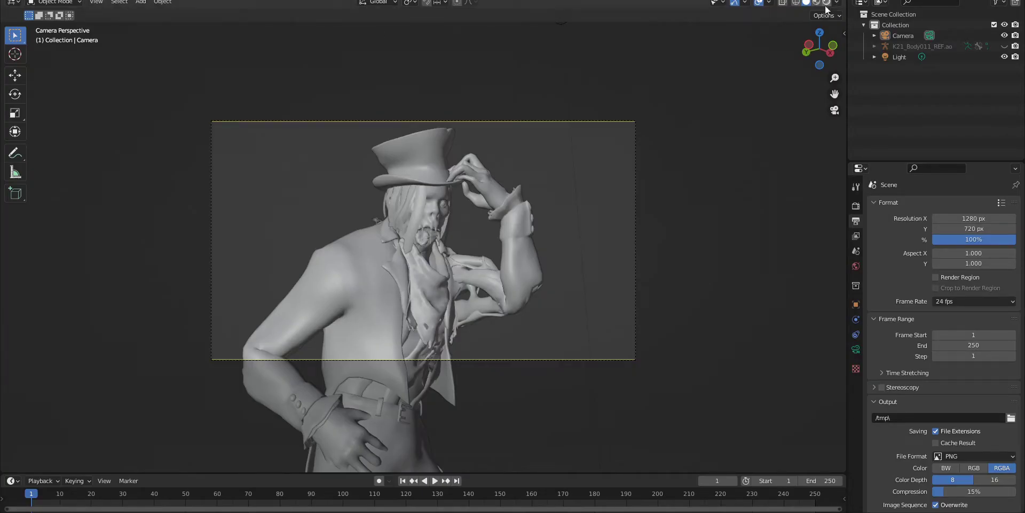
click(826, 4)
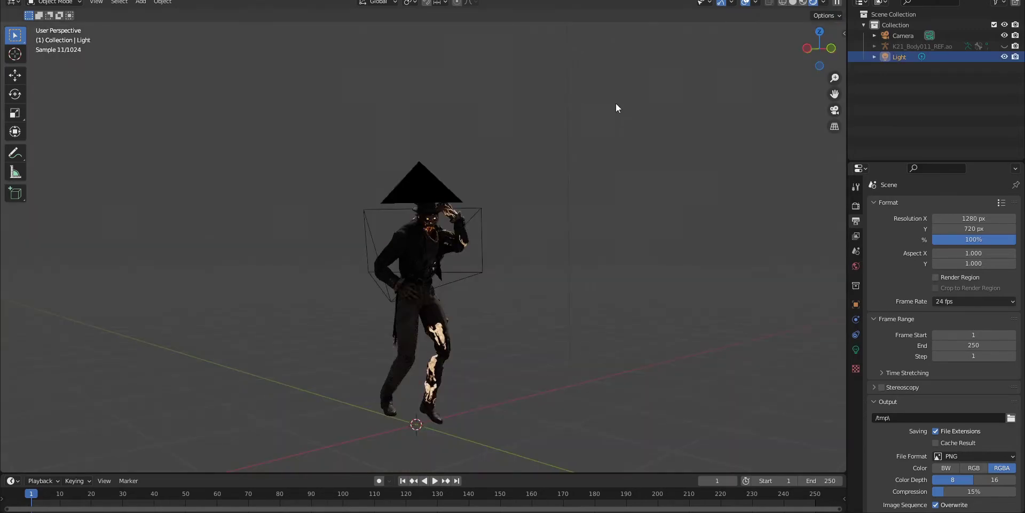
- Duplicate the point light three times and spread the copies around the character
middle_drag(616, 104, 521, 104)
scroll(544, 103, down, 5)
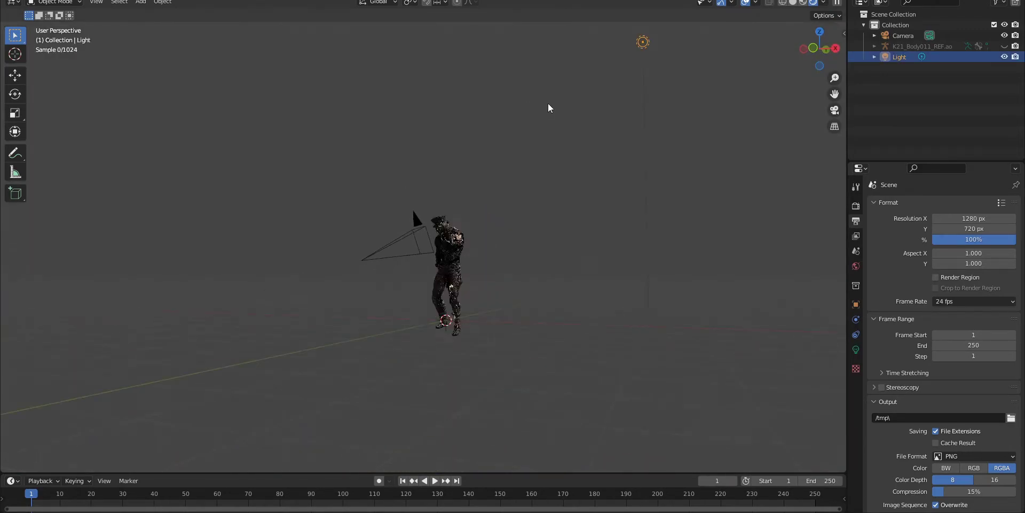
middle_drag(617, 107, 707, 51)
key(shift+d)
click(371, 277)
key(shift+d)
click(550, 268)
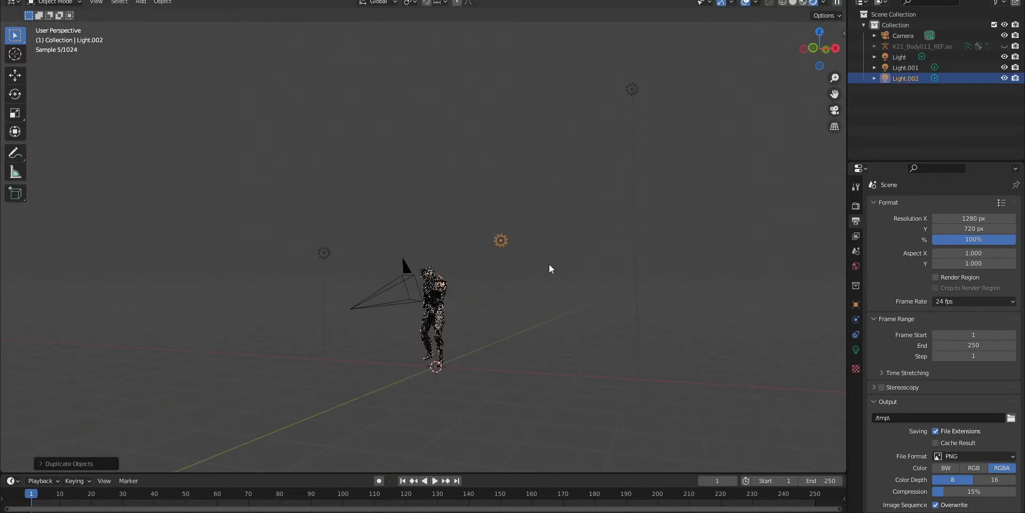
key(shift+d)
click(408, 159)
middle_drag(408, 159, 533, 118)
scroll(533, 117, up, 3)
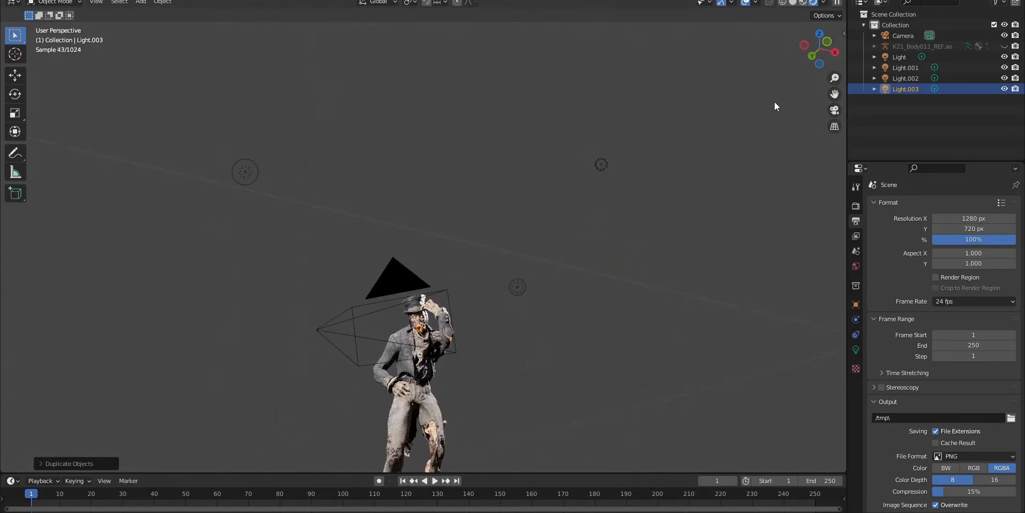
- Check the lighting through the camera and delete all the point lights from the scene
click(836, 111)
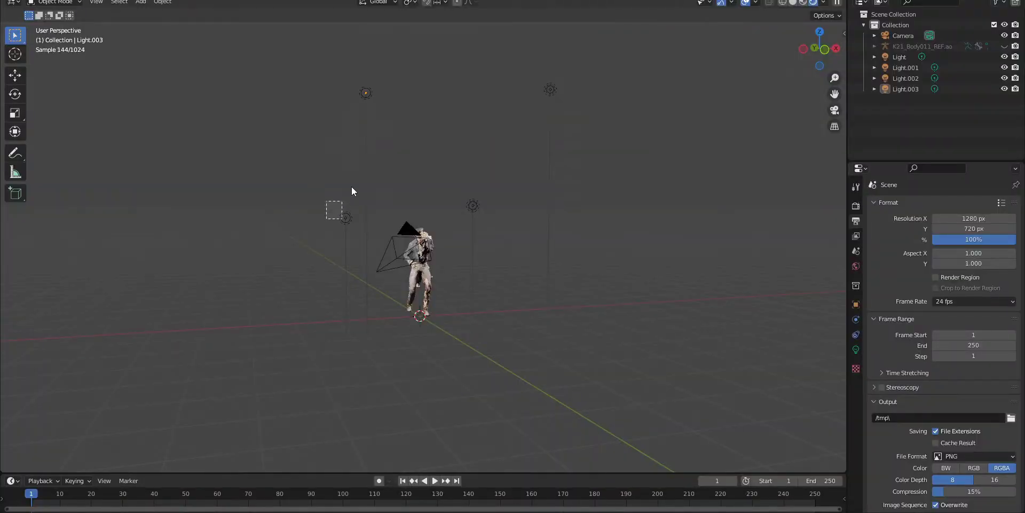
key(Delete)
key(x)
click(602, 33)
- Add an area light, move it above the character's head and scale it up to span wider than the body
middle_drag(473, 147, 503, 149)
scroll(503, 149, up, 6)
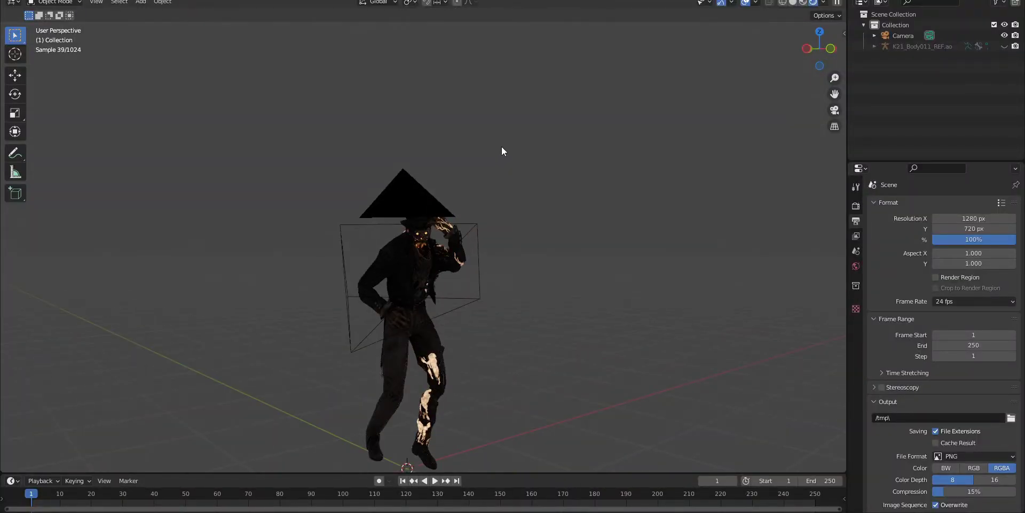
key(shift+a)
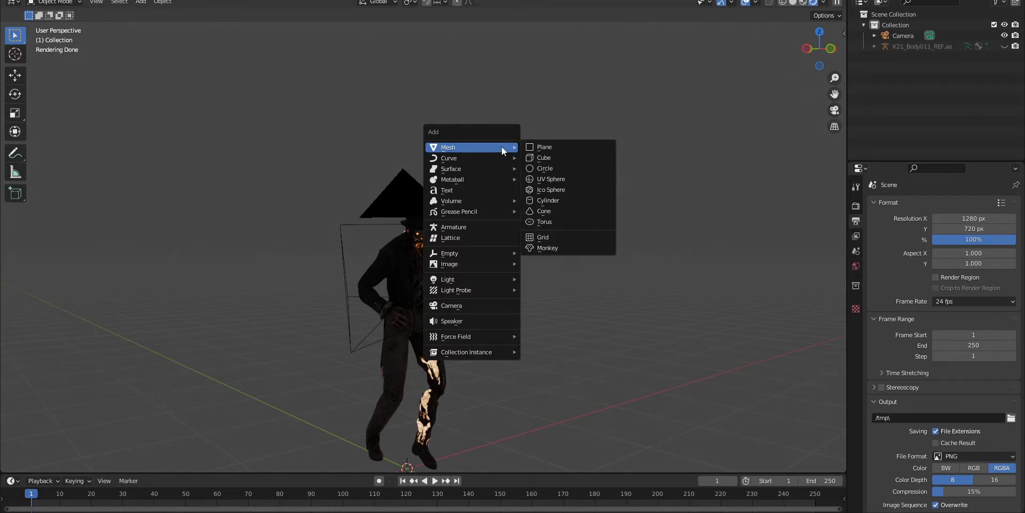
mouse_move(473, 279)
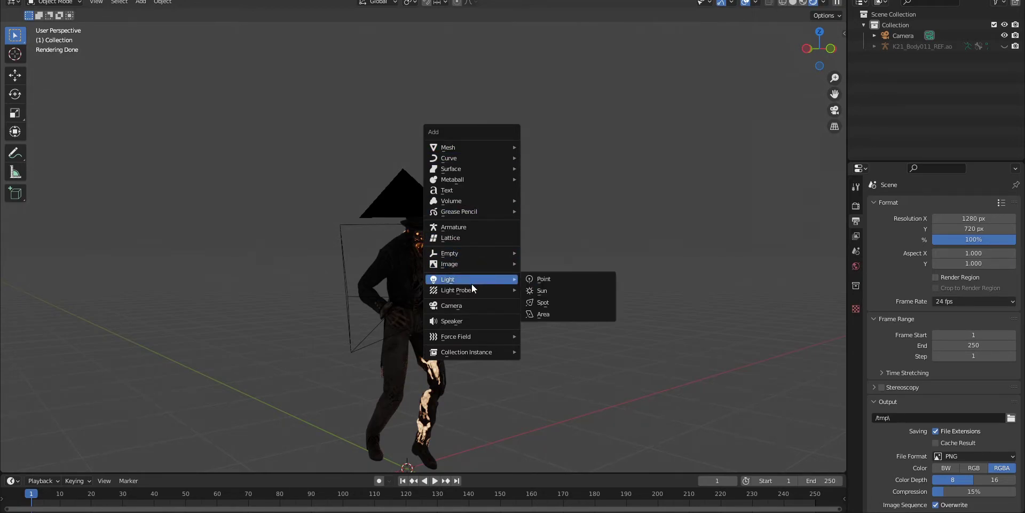
click(539, 312)
key(g)
click(523, 64)
key(s)
click(580, 68)
middle_drag(581, 123, 603, 197)
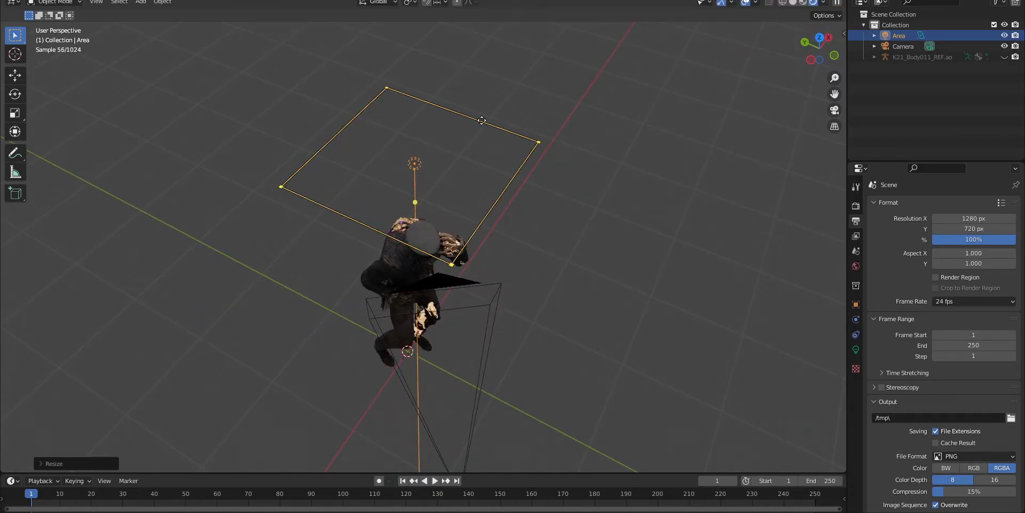
middle_drag(482, 120, 511, 135)
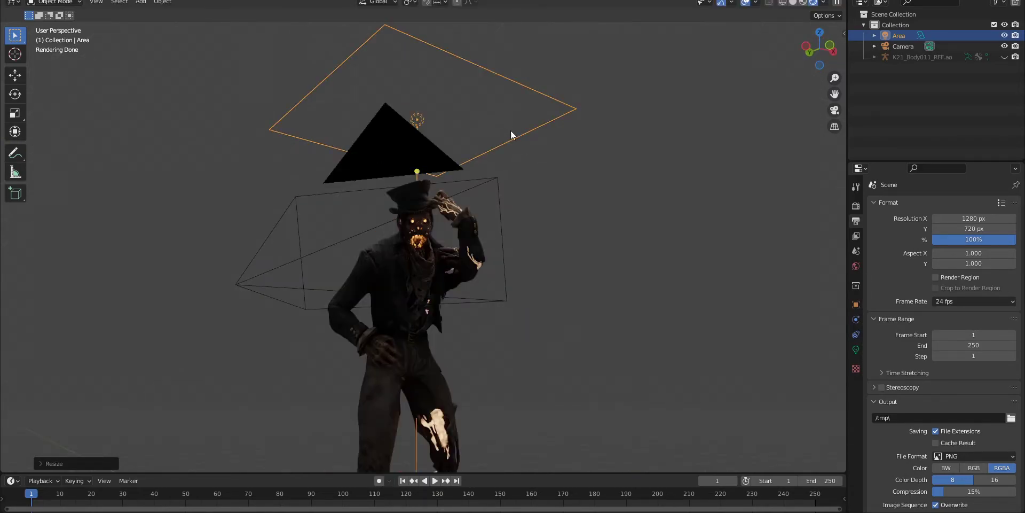
- Set the area light's power to 100 W
click(857, 349)
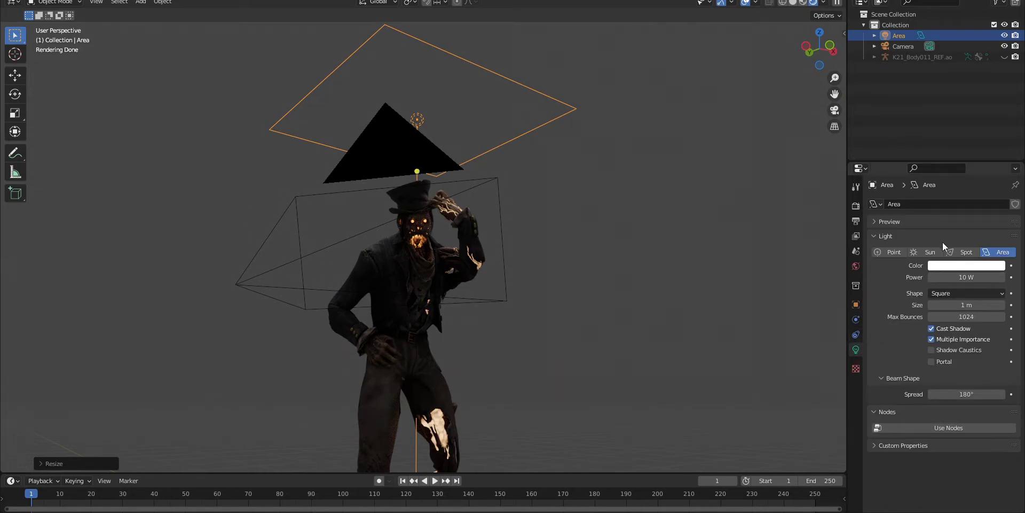
click(969, 275)
text(100)
key(Return)
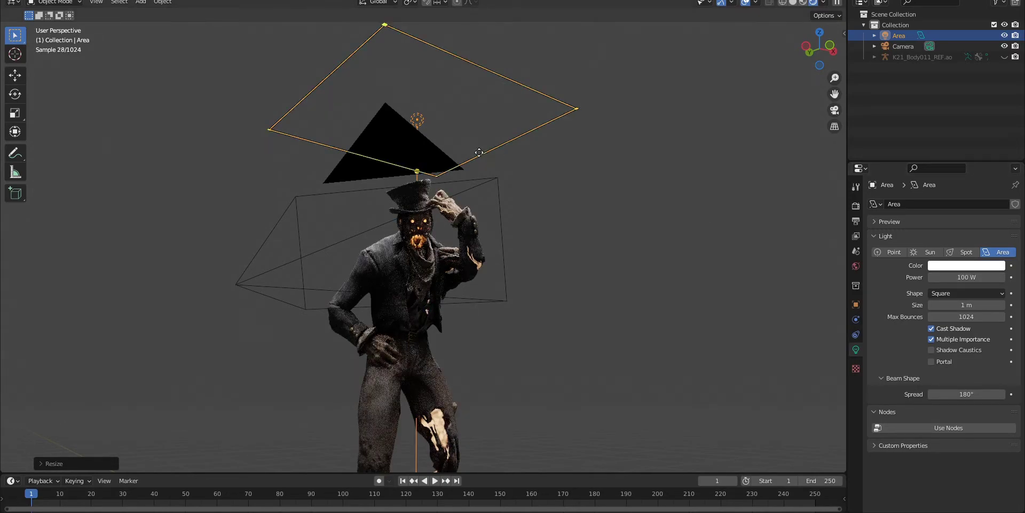
- Duplicate the area light and arrange the two lights on opposite sides of the character, rotating around the Z axis
key(shift+d)
key(r)
key(z)
click(424, 238)
key(g)
click(356, 242)
key(r)
key(z)
click(427, 256)
middle_drag(410, 264, 456, 327)
click(515, 179)
scroll(515, 179, down, 2)
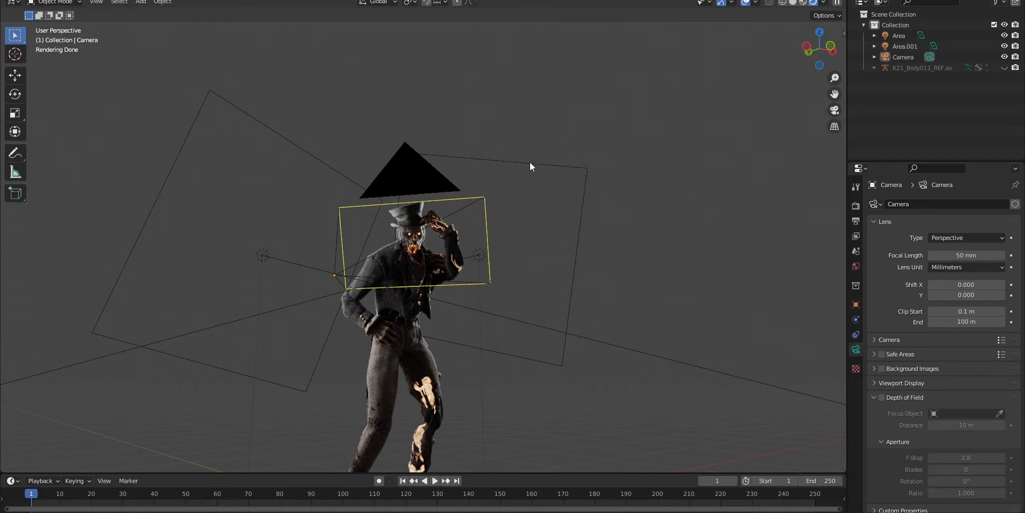
middle_drag(515, 235, 508, 248)
- Duplicate the Area light again, place the copy in front of the character and rotate it around the Z axis
middle_drag(581, 193, 561, 215)
scroll(561, 215, down, 2)
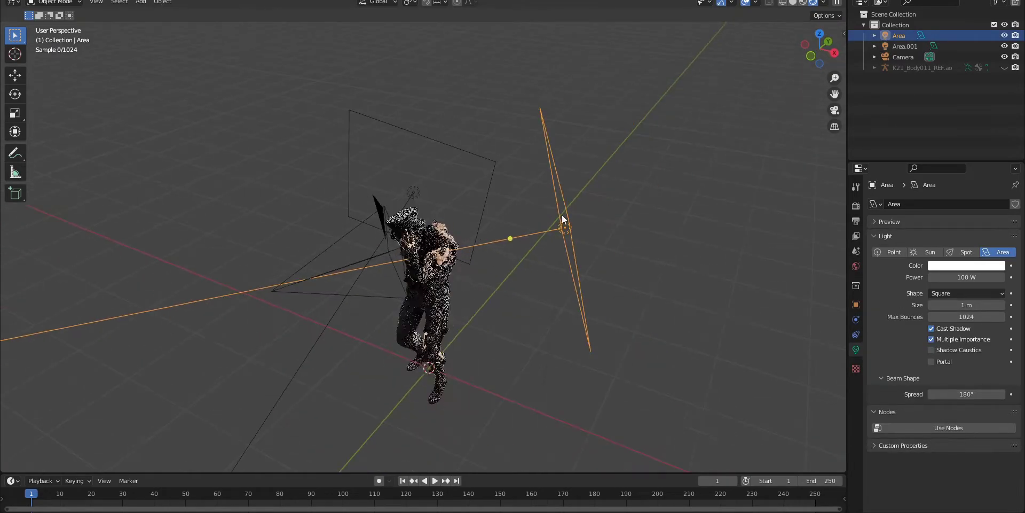
key(shift+d)
click(284, 292)
key(r)
key(z)
click(141, 348)
middle_drag(288, 230, 414, 274)
key(r)
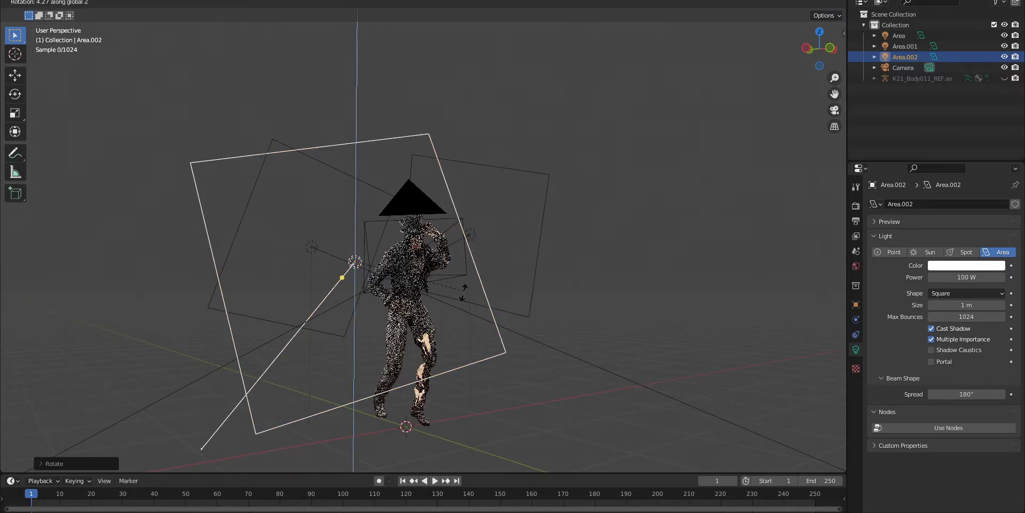
click(659, 239)
- Set the front area light's power to 10 W and check the lighting through the camera
click(956, 277)
text(10)
key(Return)
click(715, 128)
key(KP_0)
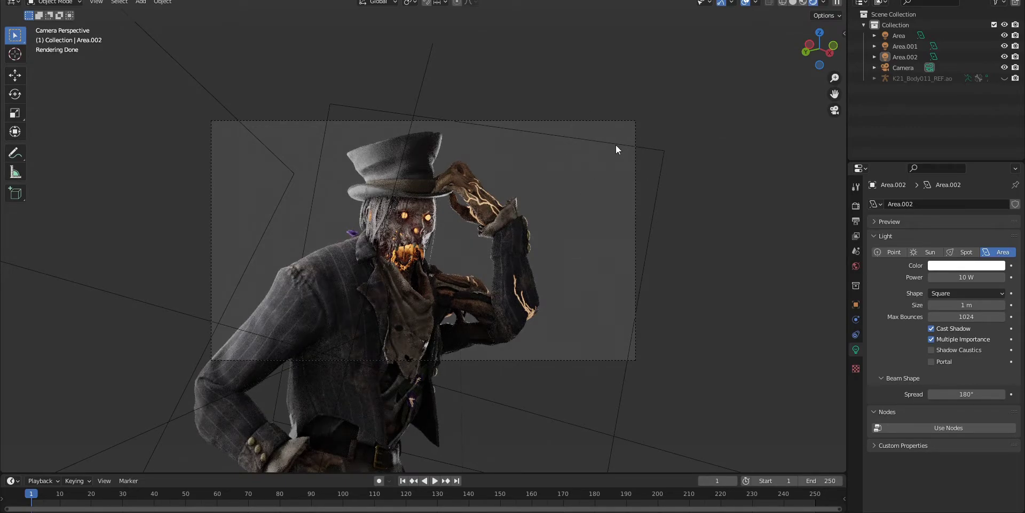
- Move the Area light farther outward from the character and tint the two side lights warm salmon and pale peach
click(671, 162)
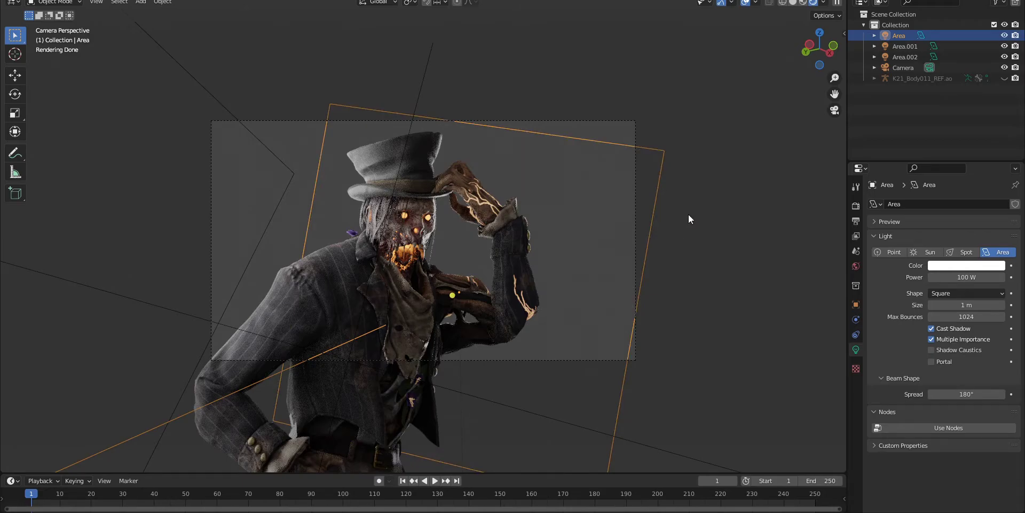
key(g)
click(208, 101)
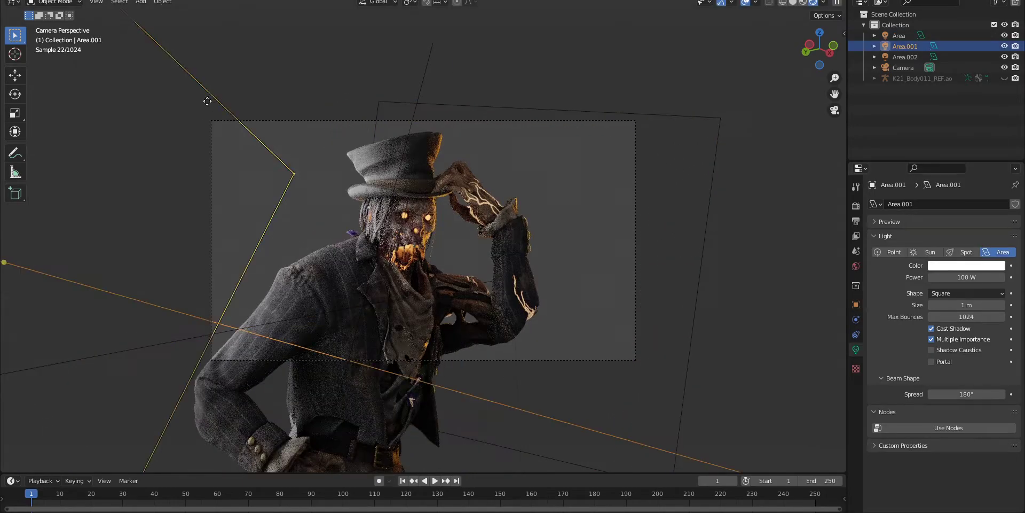
click(967, 265)
click(967, 266)
- Set the Area.002 light's power to 100 W and return to the camera view
text(100)
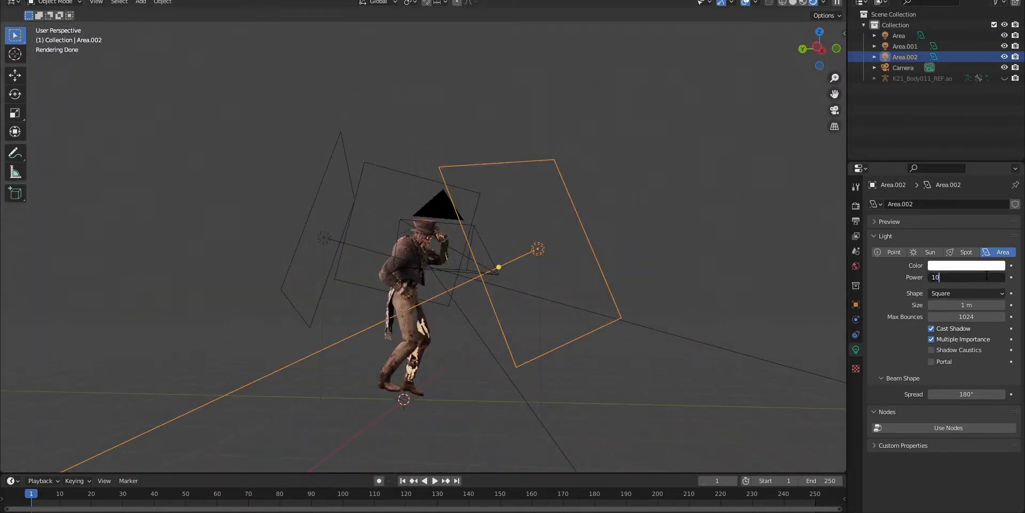
key(Return)
click(805, 113)
click(835, 110)
- Change the Area light's color to light blue and duplicate the light
click(676, 69)
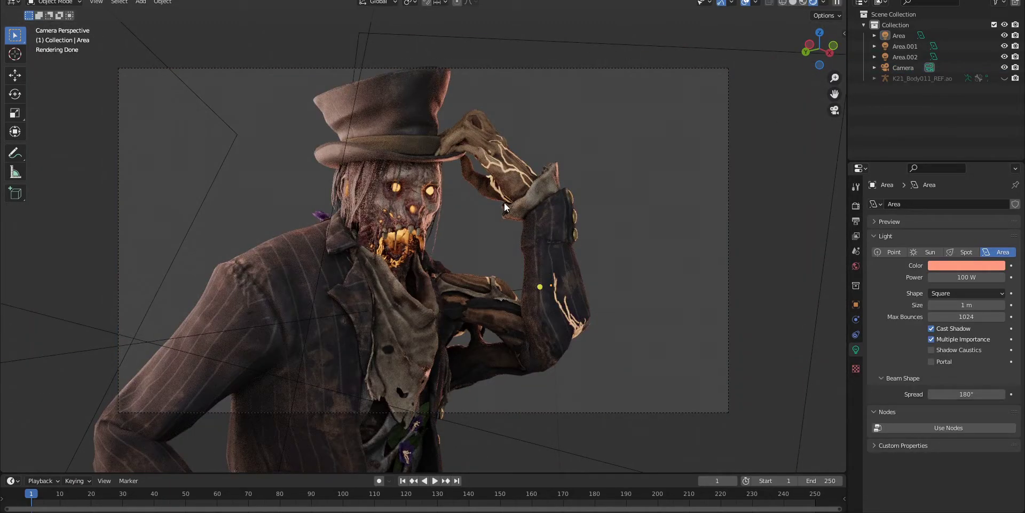
click(967, 266)
key(shift+d)
- Add another area light on the Area.001 side of the character and tint it orange
click(287, 228)
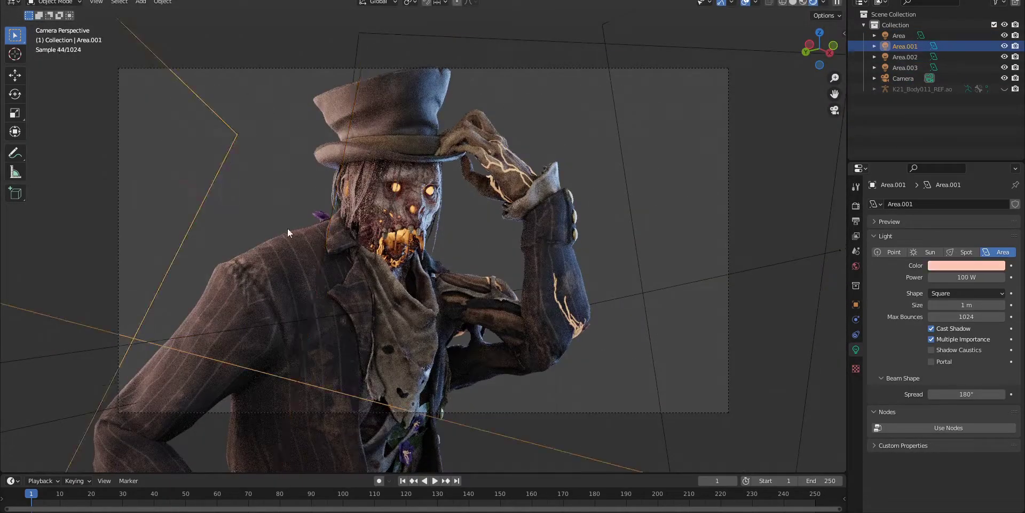
click(966, 266)
drag(949, 174, 946, 181)
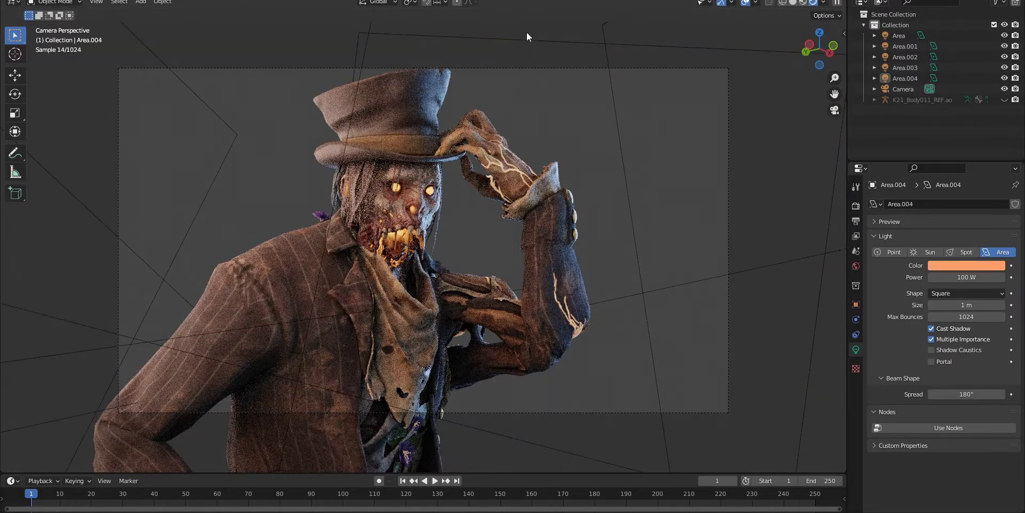
- Hide the viewport overlays so the lit character shows without light outlines in the camera view
click(527, 33)
click(543, 19)
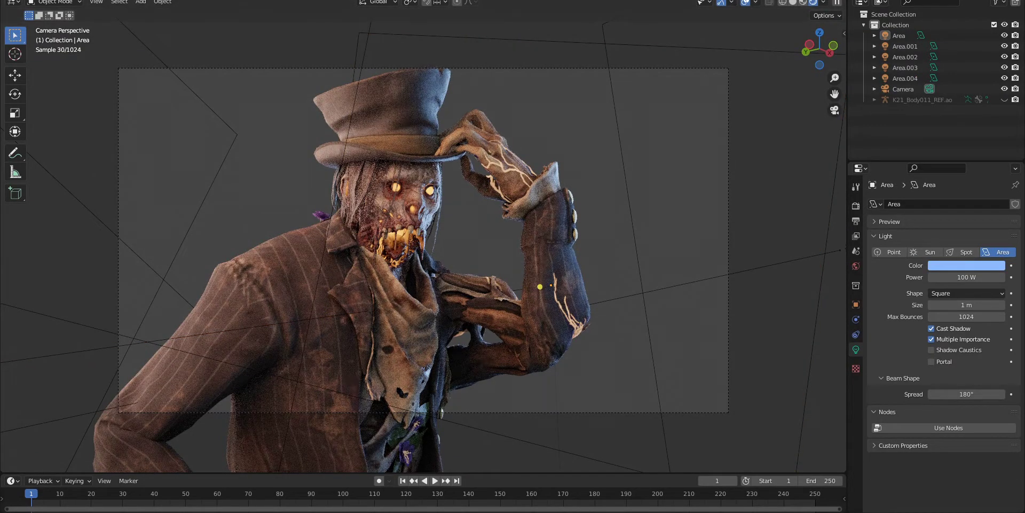
key(shift+alt+z)
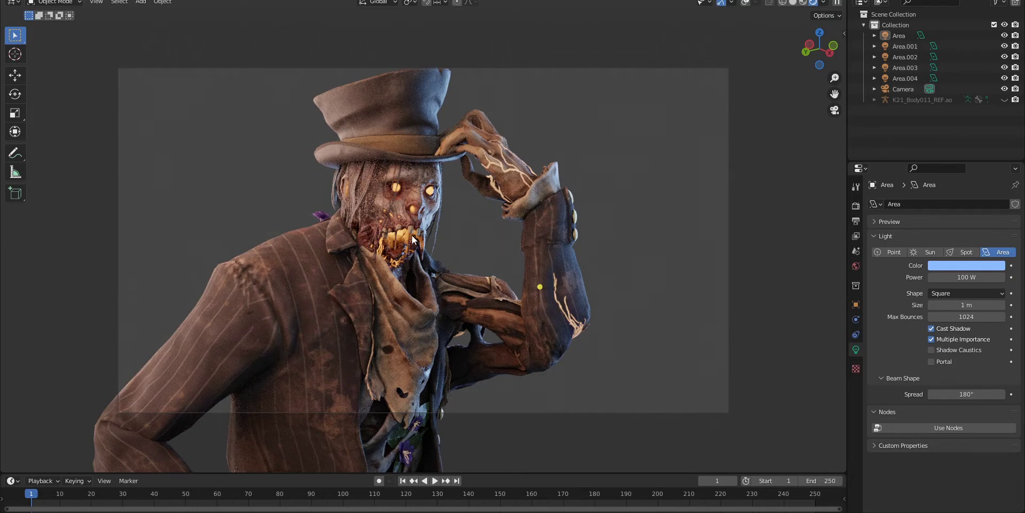
- Make the film background transparent in the Cycles render settings
click(853, 203)
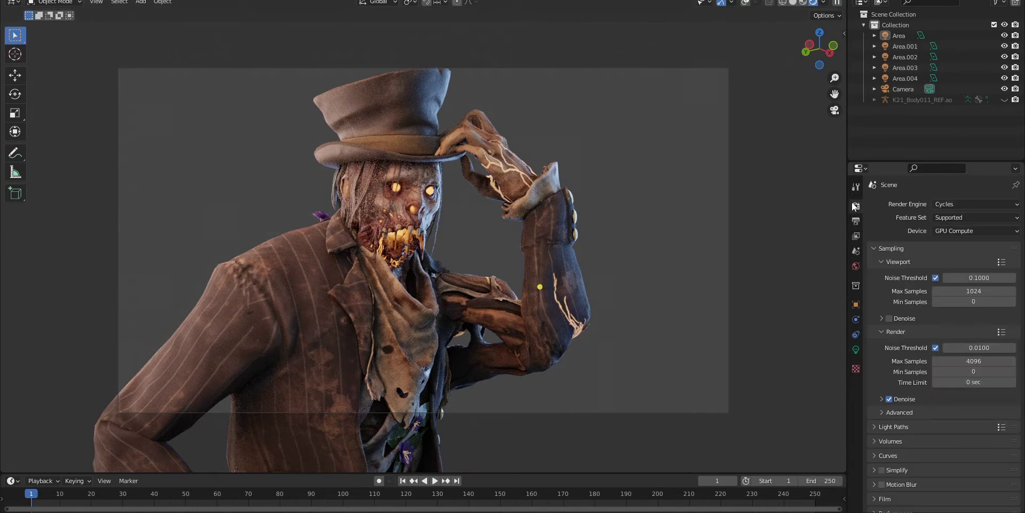
scroll(929, 392, down, 1)
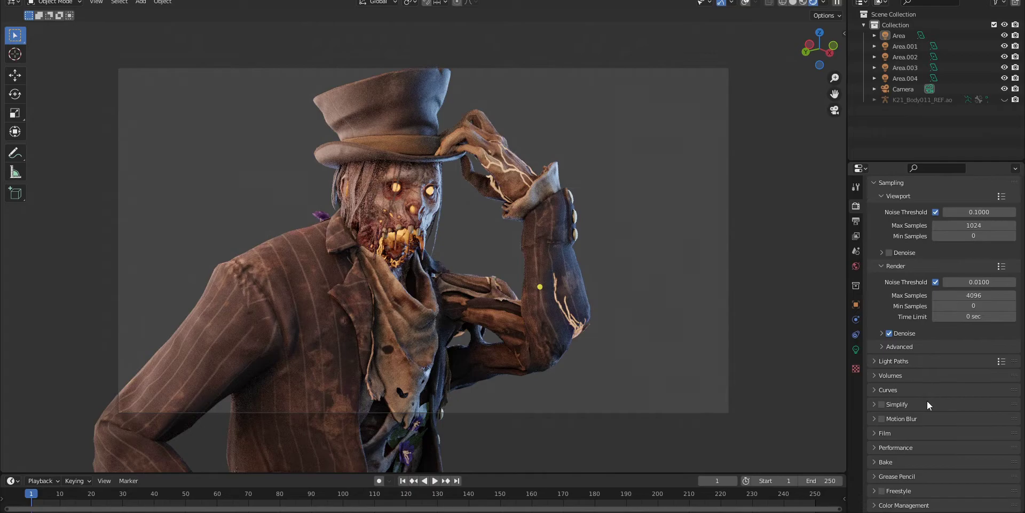
click(887, 433)
scroll(889, 438, down, 3)
click(889, 445)
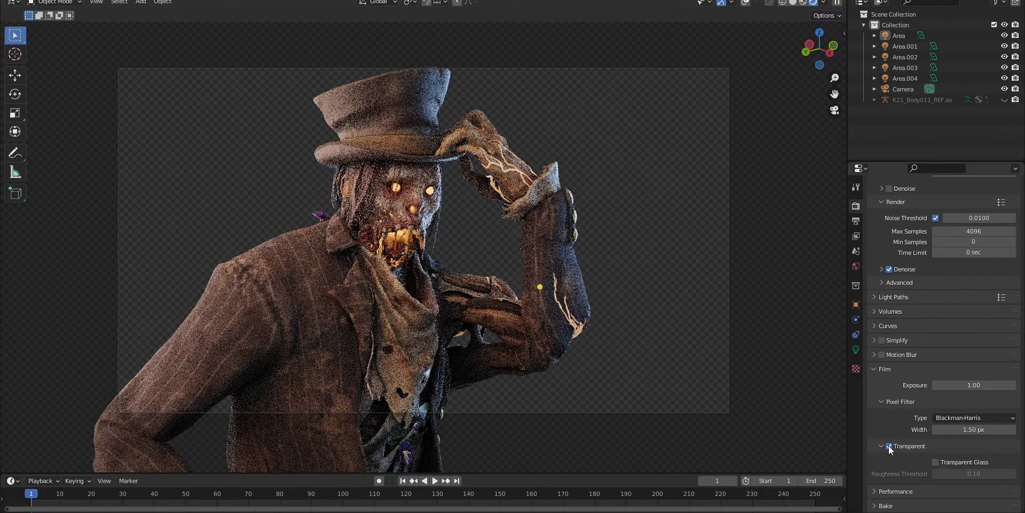
click(907, 369)
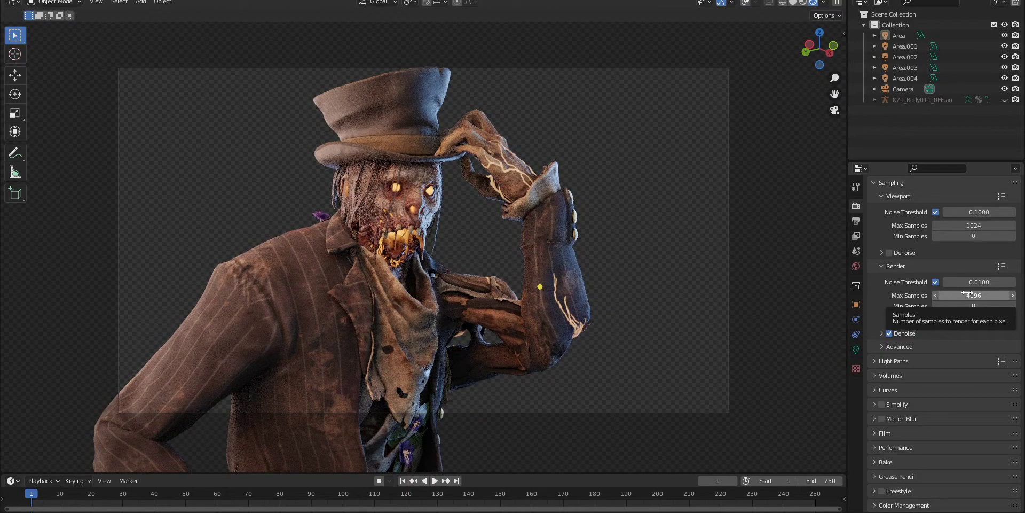
- Set the maximum samples for the final render to 250
double_click(968, 295)
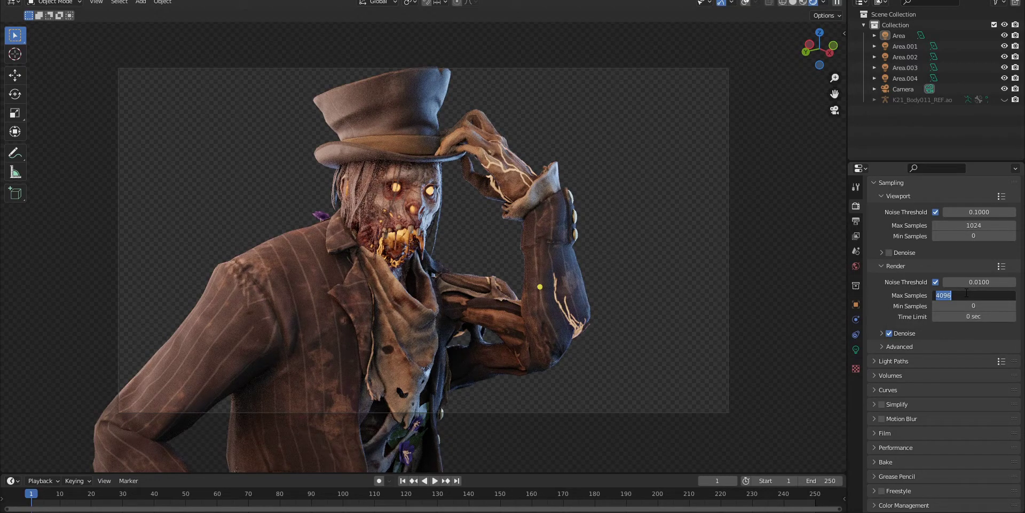
key(BackSpace)
text(250)
key(Return)
- Set the render tile size to 64 in the memory performance settings and render the still image
click(895, 449)
scroll(901, 431, down, 5)
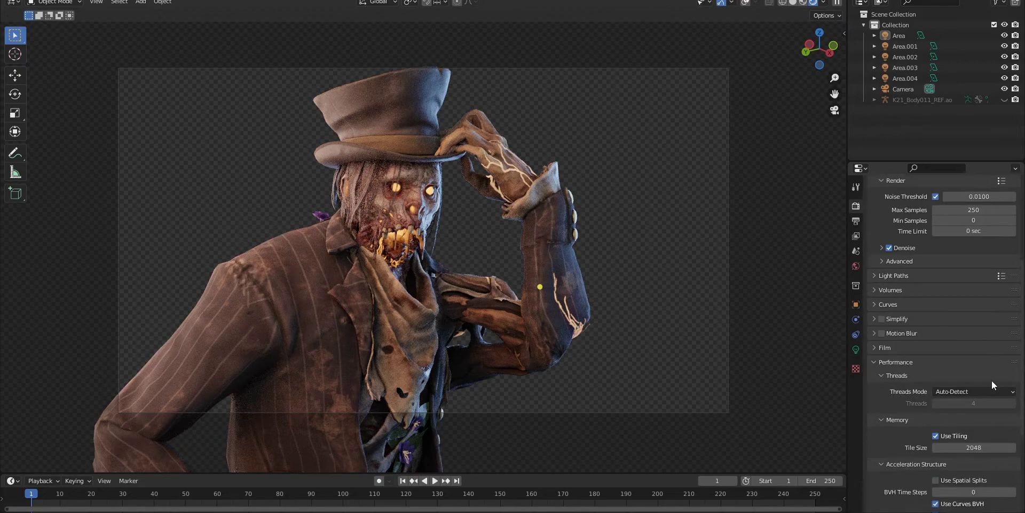
click(897, 340)
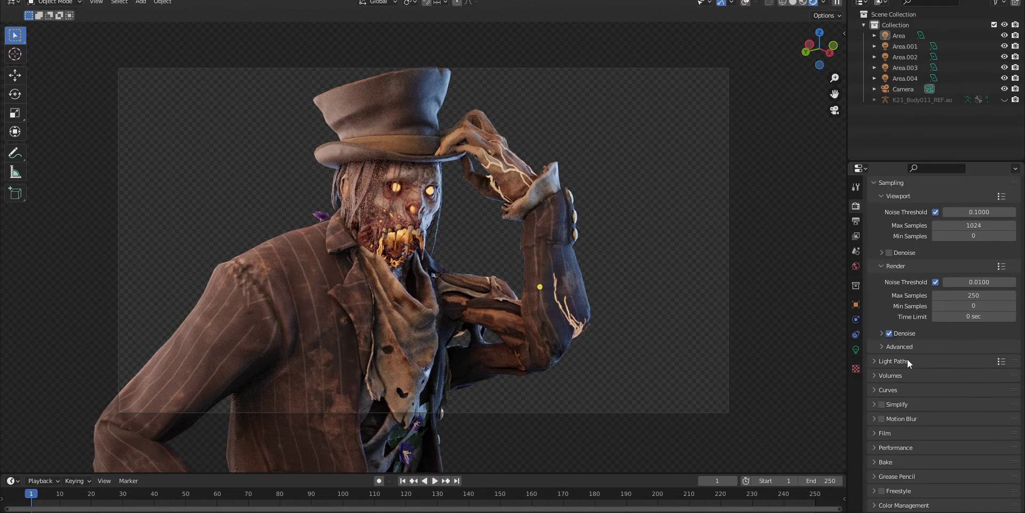
click(900, 447)
scroll(919, 401, down, 5)
click(987, 427)
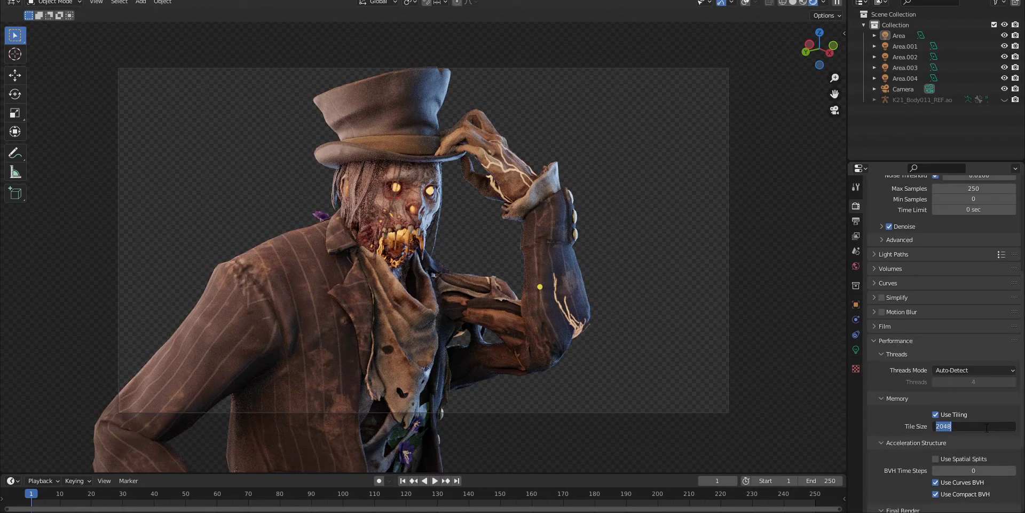
text(64)
key(Return)
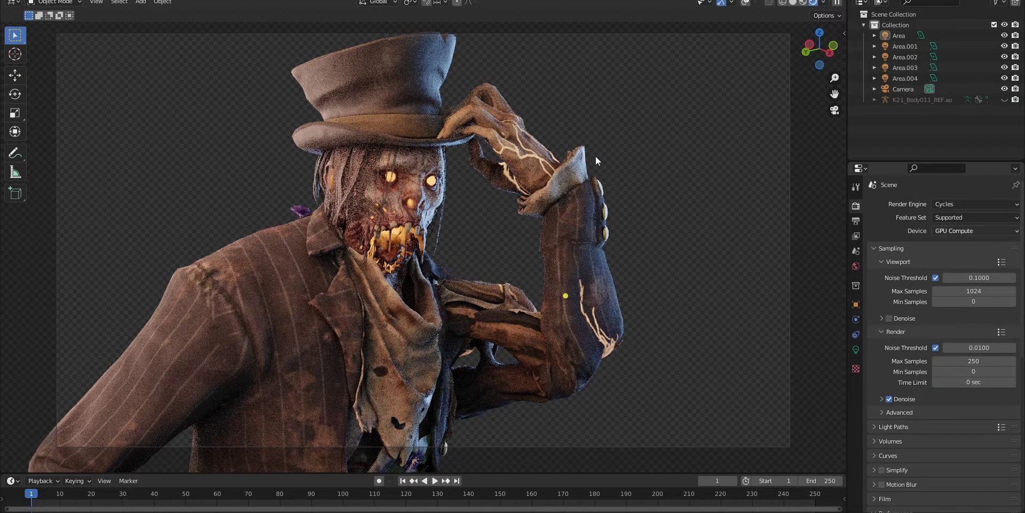
click(63, 1)
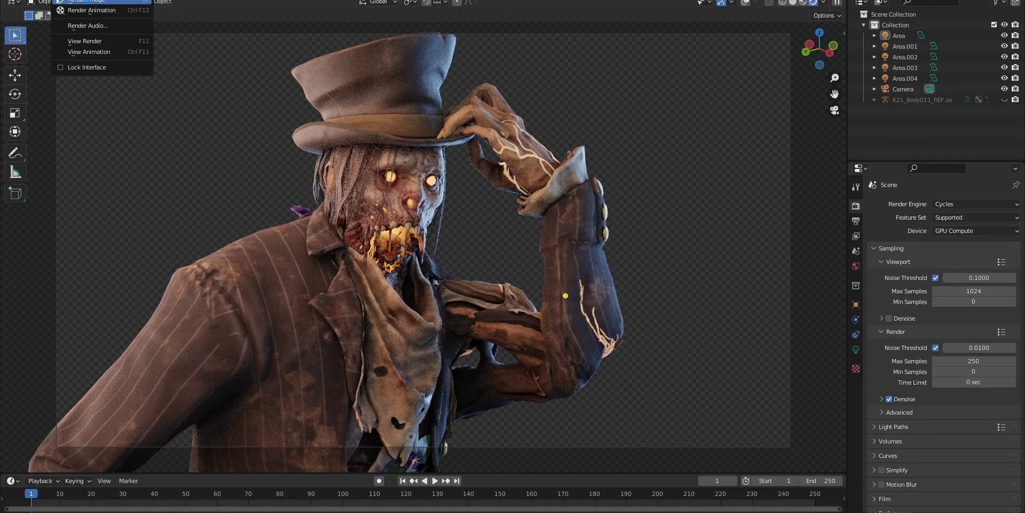
click(84, 1)
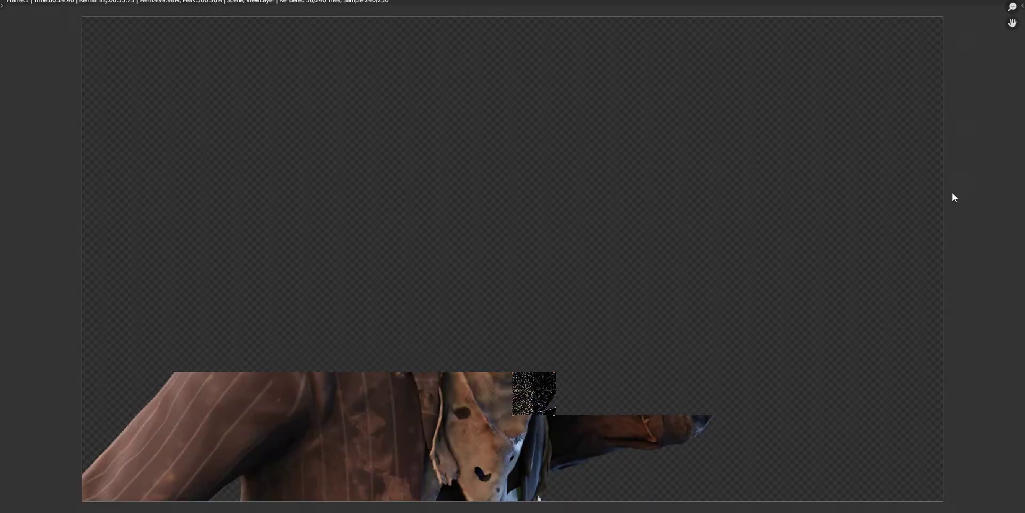